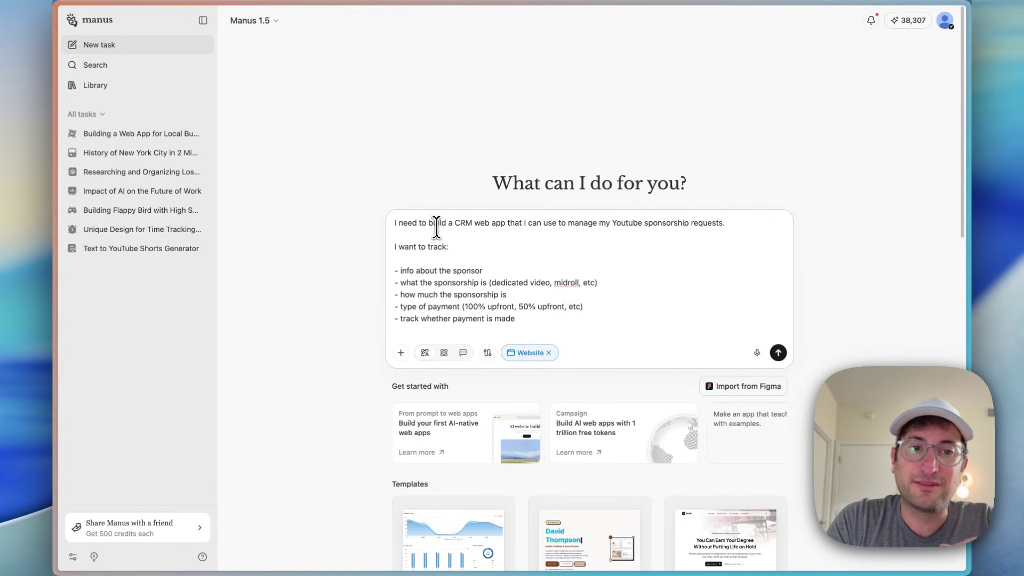
Add '(I am a Youtuber).' and a video-publication tracking line to the CRM request, then submit
{"action": "left_click_drag", "start_coordinate": [438, 223], "coordinate": [659, 222]}
{"action": "left_click", "coordinate": [725, 223]}
{"action": "type", "text": "(I am a Yo"}
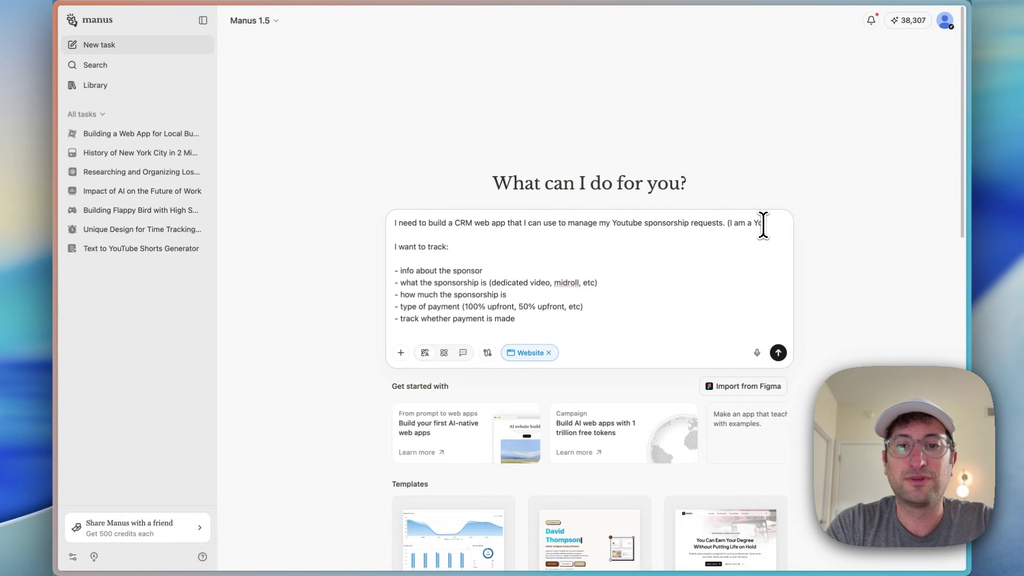
{"action": "type", "text": "utuber)."}
{"action": "left_click_drag", "start_coordinate": [406, 282], "coordinate": [495, 284]}
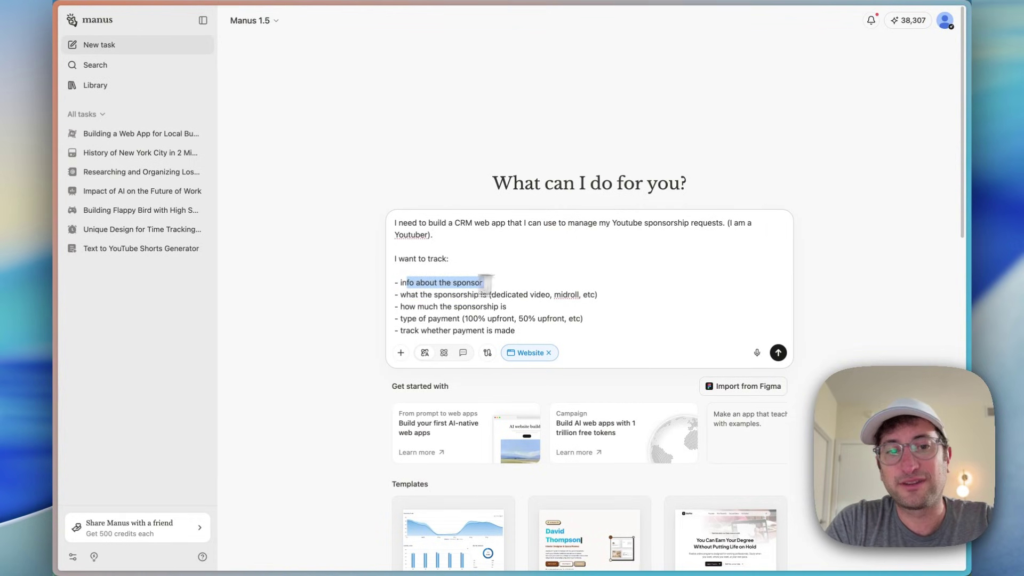
{"action": "left_click_drag", "start_coordinate": [410, 294], "coordinate": [605, 294]}
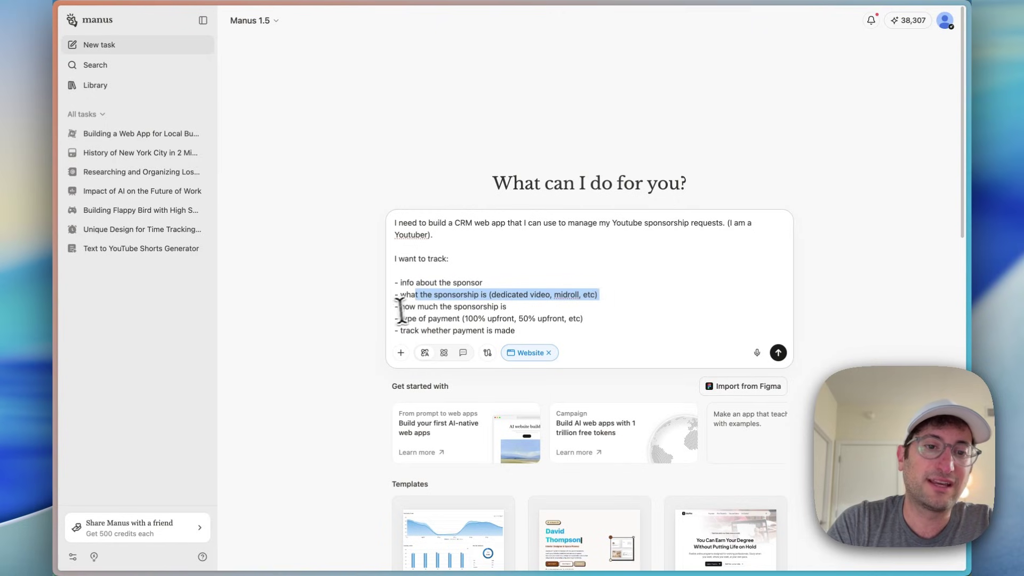
{"action": "left_click_drag", "start_coordinate": [423, 307], "coordinate": [520, 309]}
{"action": "left_click_drag", "start_coordinate": [428, 318], "coordinate": [621, 319]}
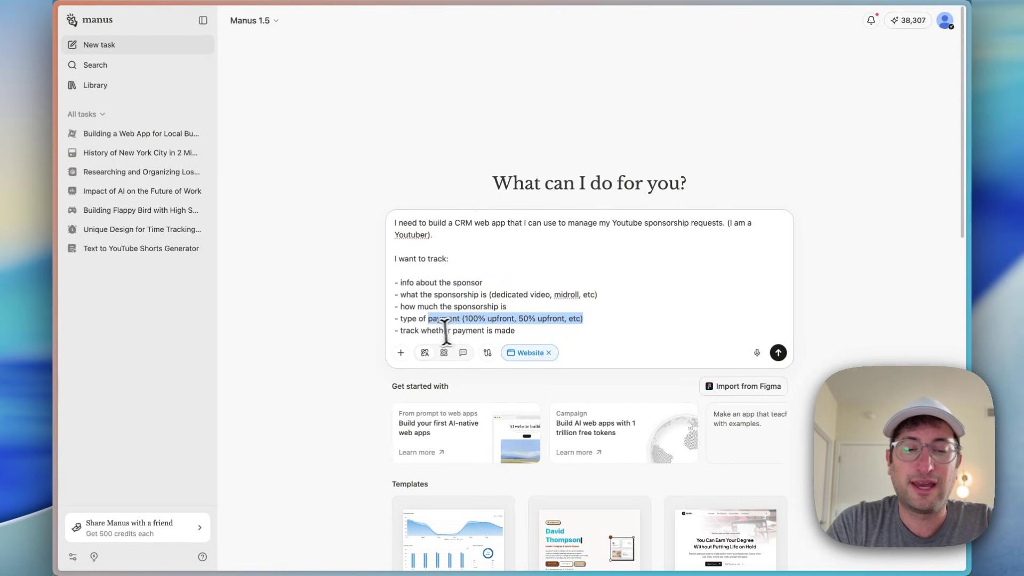
{"action": "left_click_drag", "start_coordinate": [436, 330], "coordinate": [520, 330]}
{"action": "scroll", "coordinate": [520, 331], "scroll_direction": "down", "scroll_amount": 2}
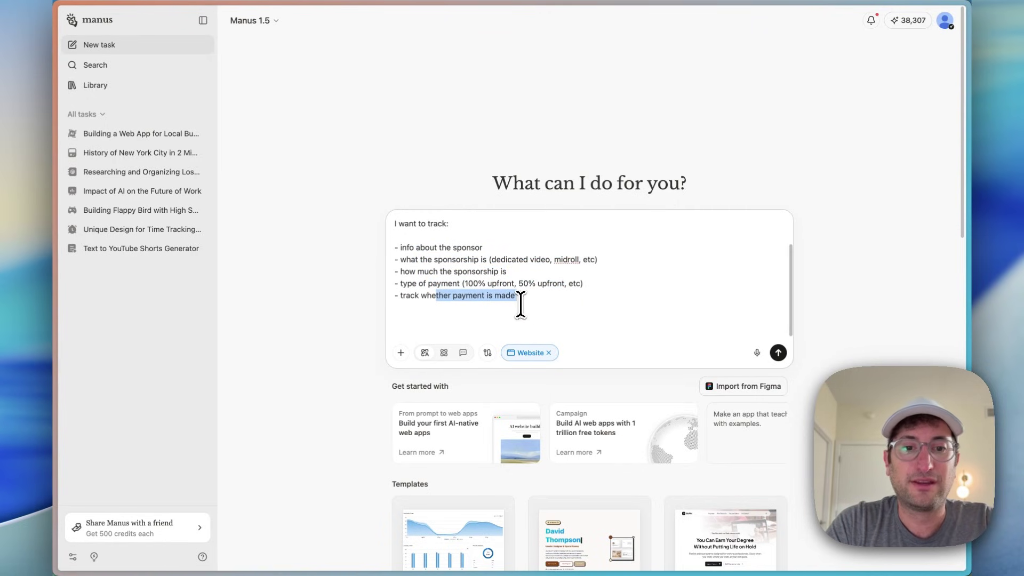
{"action": "left_click", "coordinate": [518, 297]}
{"action": "key", "text": "Return"}
{"action": "type", "text": "-"}
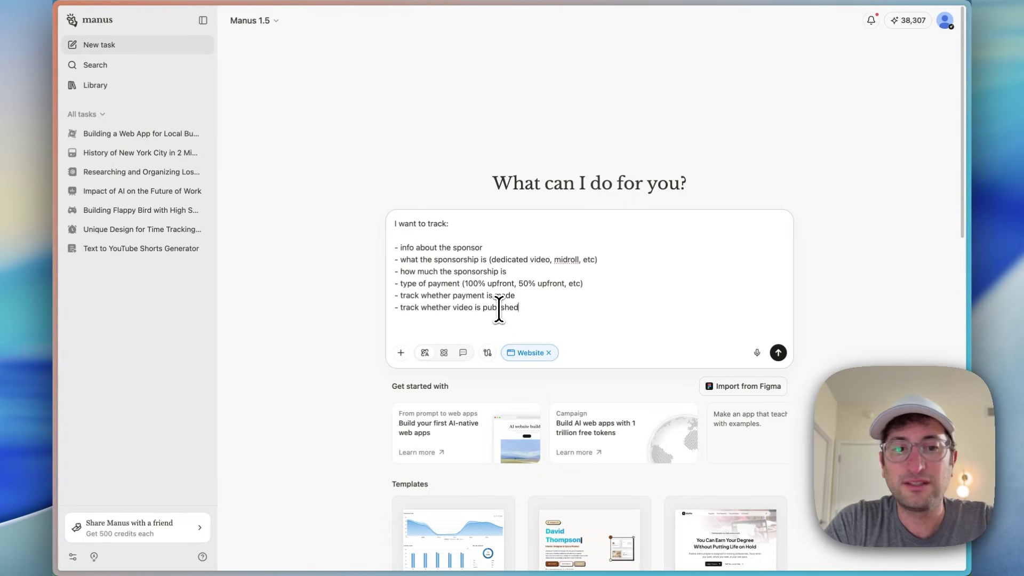
{"action": "scroll", "coordinate": [510, 312], "scroll_direction": "up", "scroll_amount": 3}
{"action": "key", "text": "Return"}
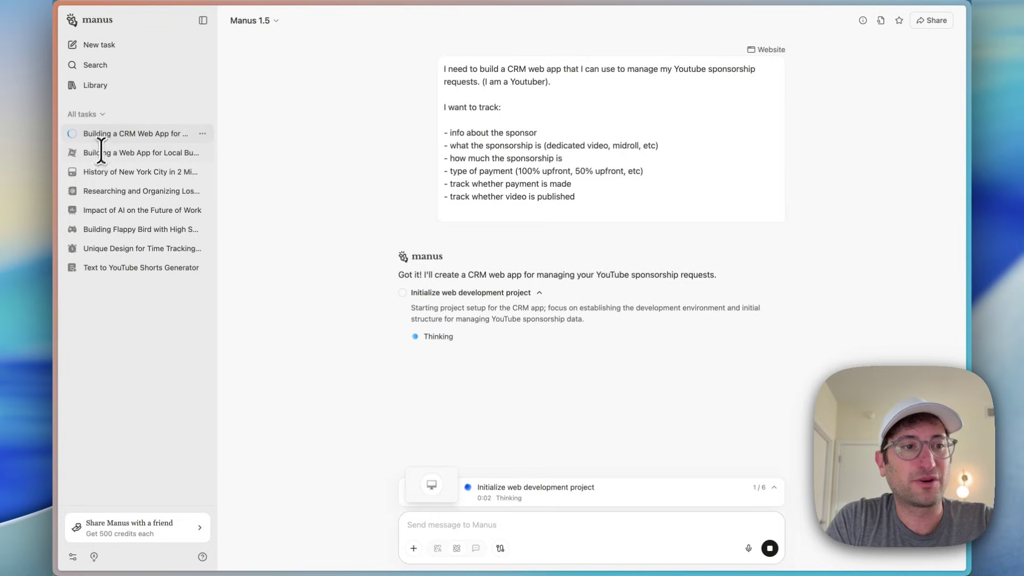
Submit a new task researching last month's outperforming AI-tool videos for No Code MBA
{"action": "left_click", "coordinate": [113, 57]}
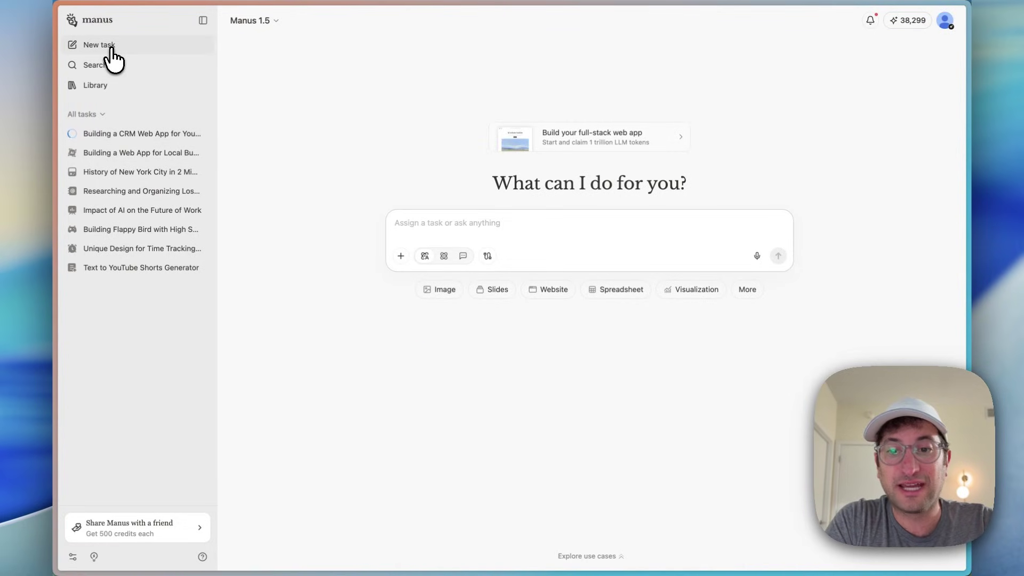
{"action": "mouse_move", "coordinate": [136, 134]}
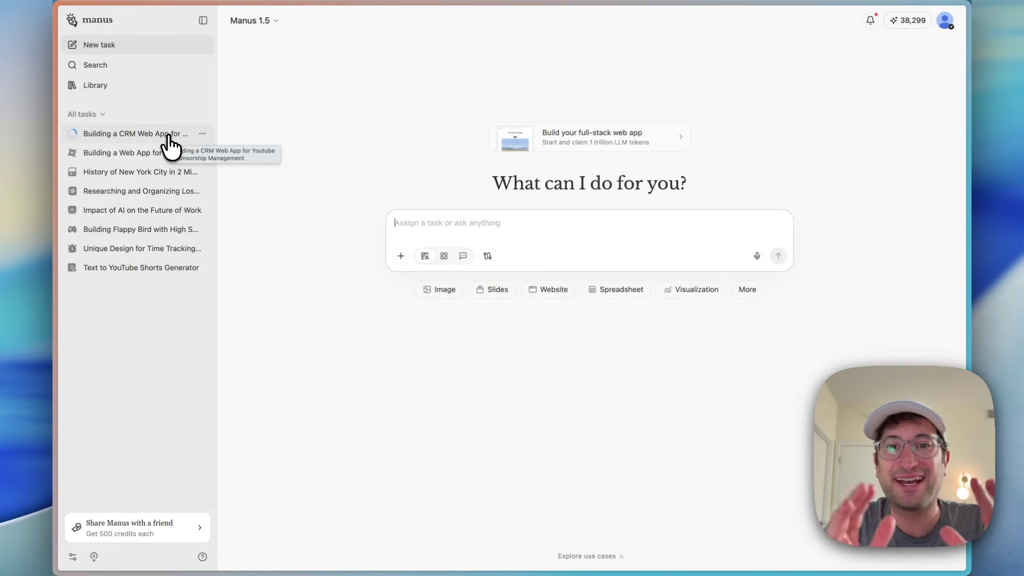
{"action": "type", "text": "Please research Youtube for videos in the last month in the AI tool space that have outperformed based on the views of the video and the channel size. My youtube channel is No Code MBA, so I'd like to use this research to understand what topics are trending and what I should create videos on."}
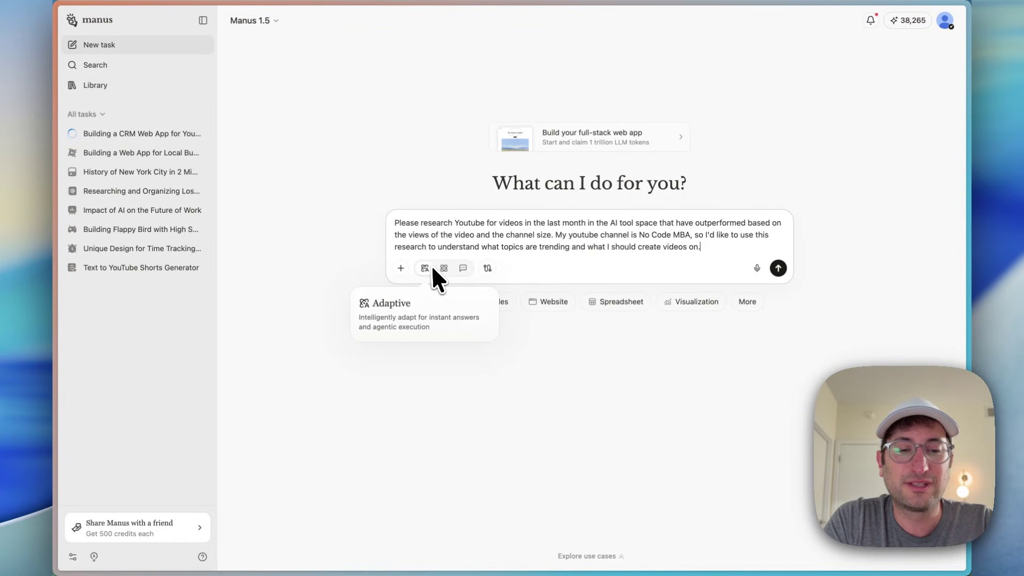
{"action": "left_click", "coordinate": [487, 268]}
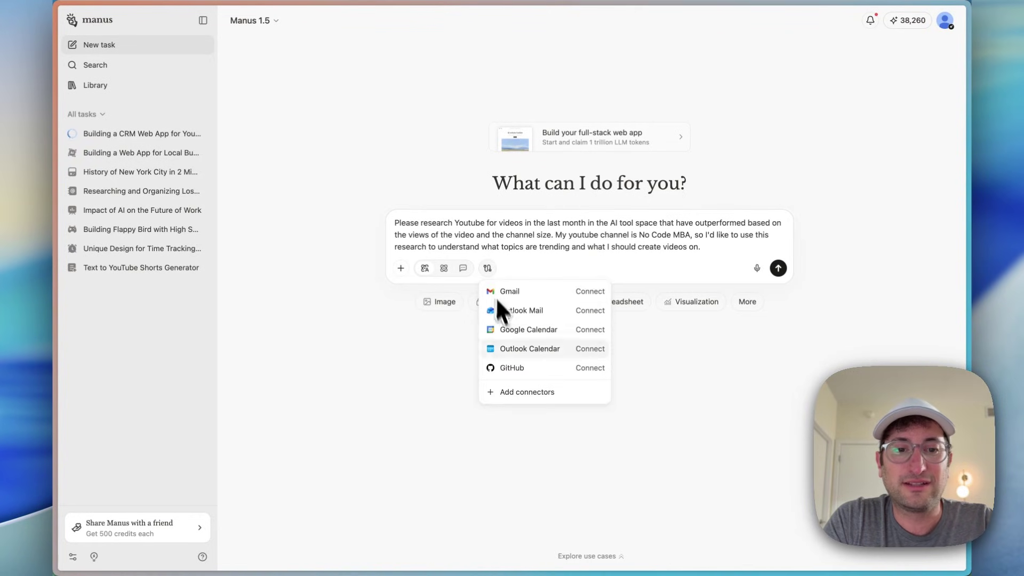
{"action": "left_click", "coordinate": [401, 268]}
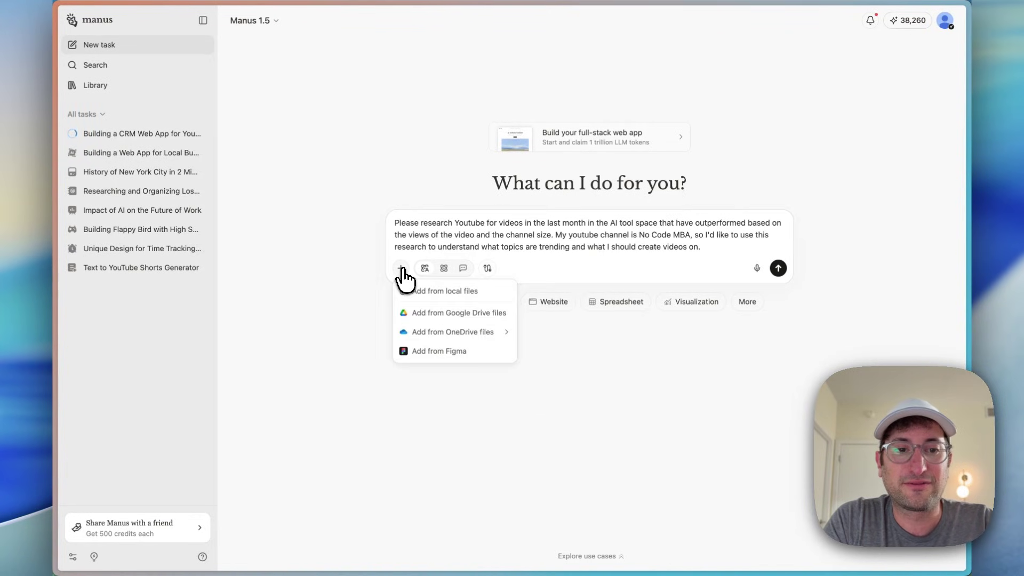
{"action": "left_click", "coordinate": [456, 247]}
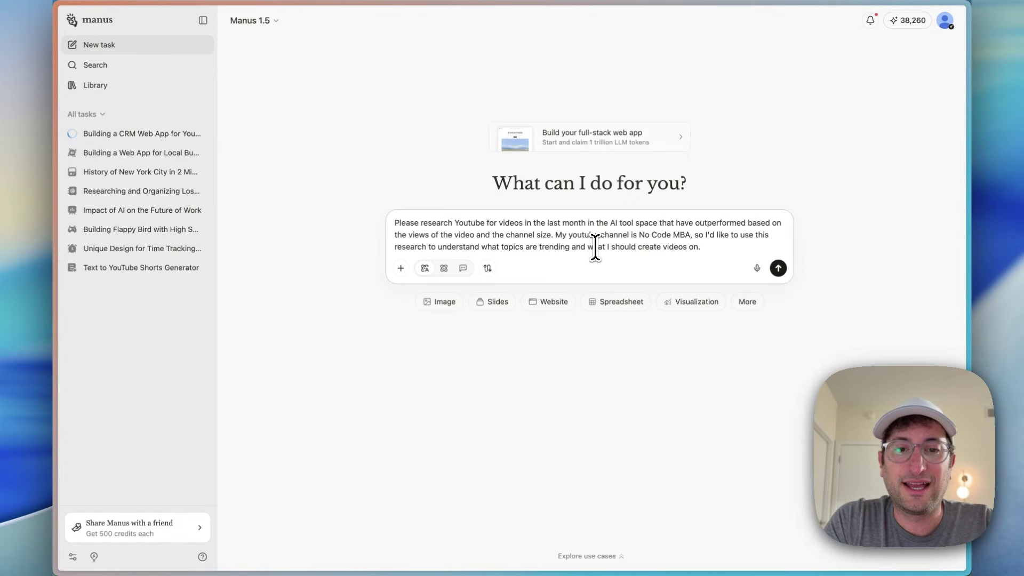
{"action": "key", "text": "Return"}
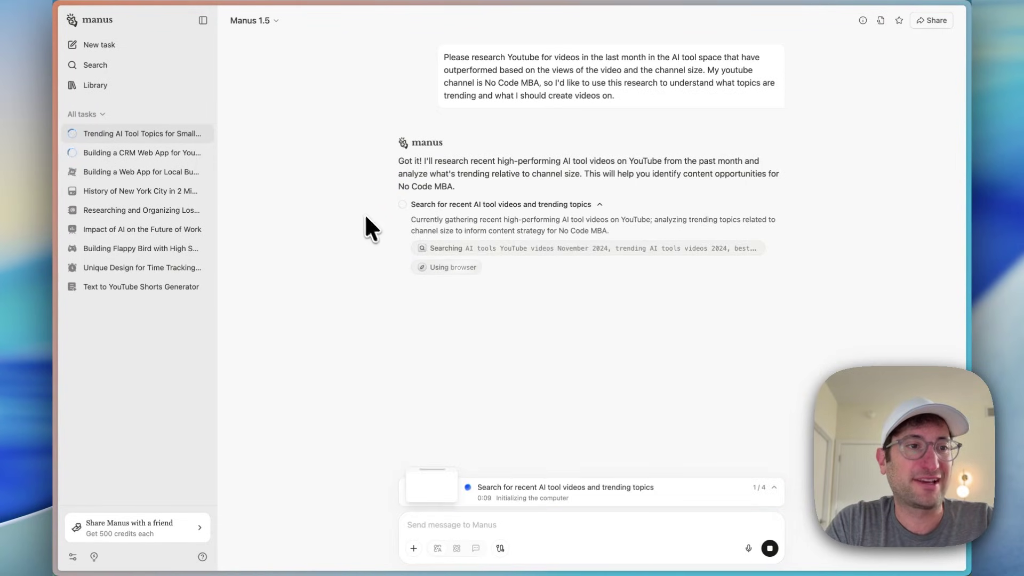
Submit a new task finding 20 recent AI and no-code newsletter advertisers with contact info
{"action": "left_click", "coordinate": [135, 45]}
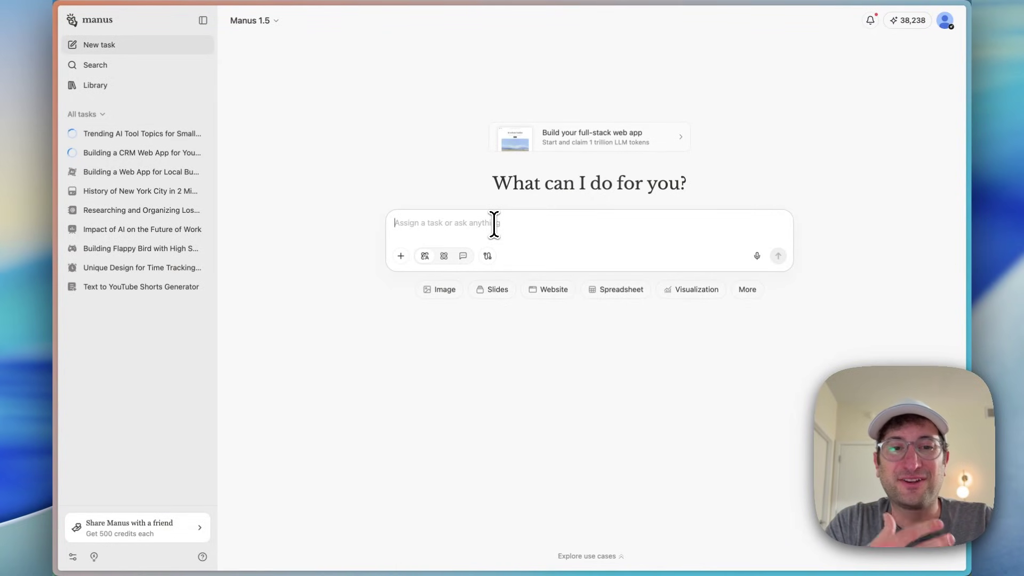
{"action": "type", "text": "Please research AI and no-code newsletters, and give me a list of 20 advertisers who have advertised in these newsletters in the last month. I run an AI newsletter and am looking for sponsors. Ideally if you could find the contacti nformation for the companies that woudl be great as well."}
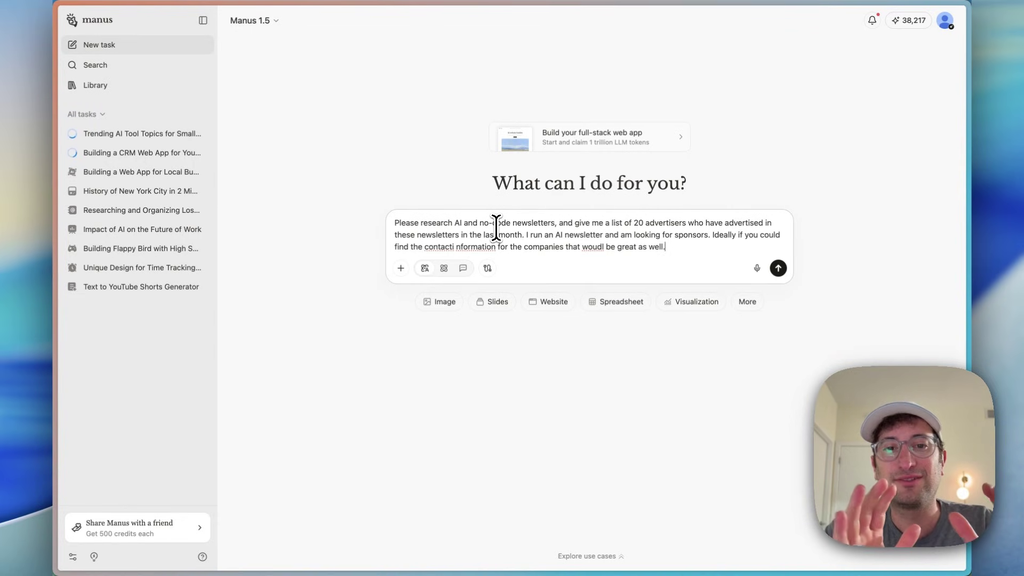
{"action": "key", "text": "Return"}
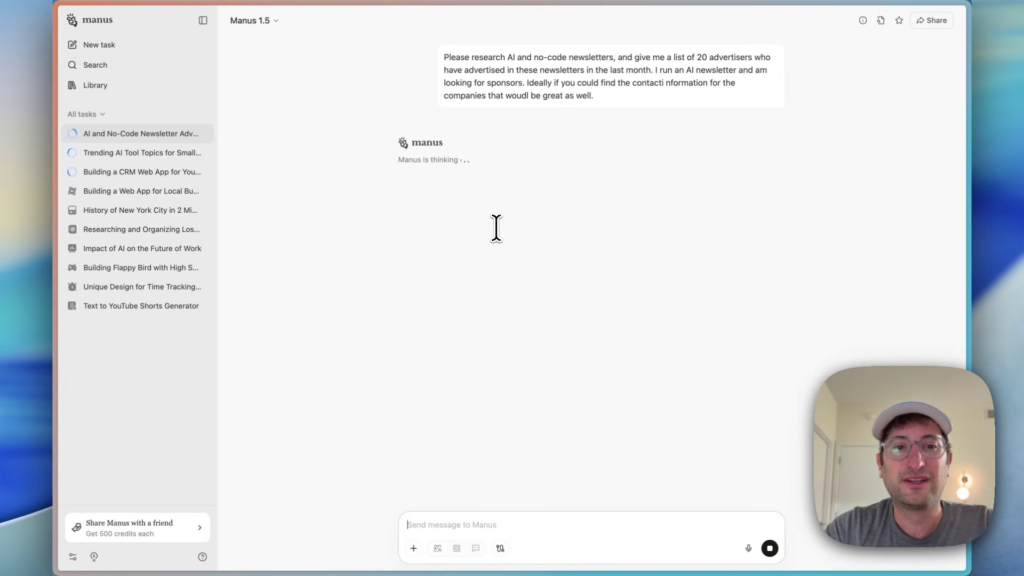
Check the CRM task's build progress and look through the model choices
{"action": "left_click", "coordinate": [156, 175]}
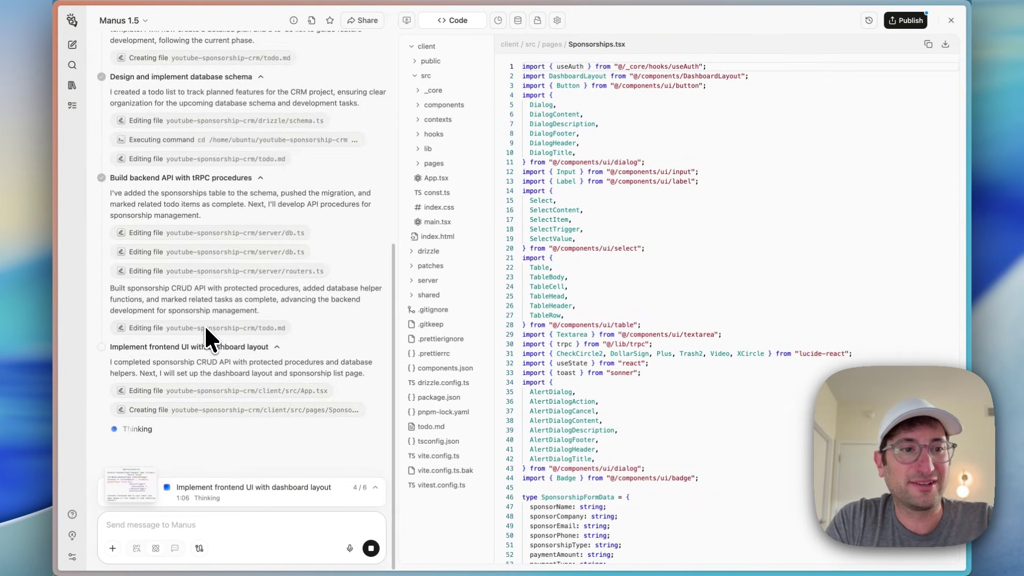
{"action": "scroll", "coordinate": [206, 328], "scroll_direction": "up", "scroll_amount": 5}
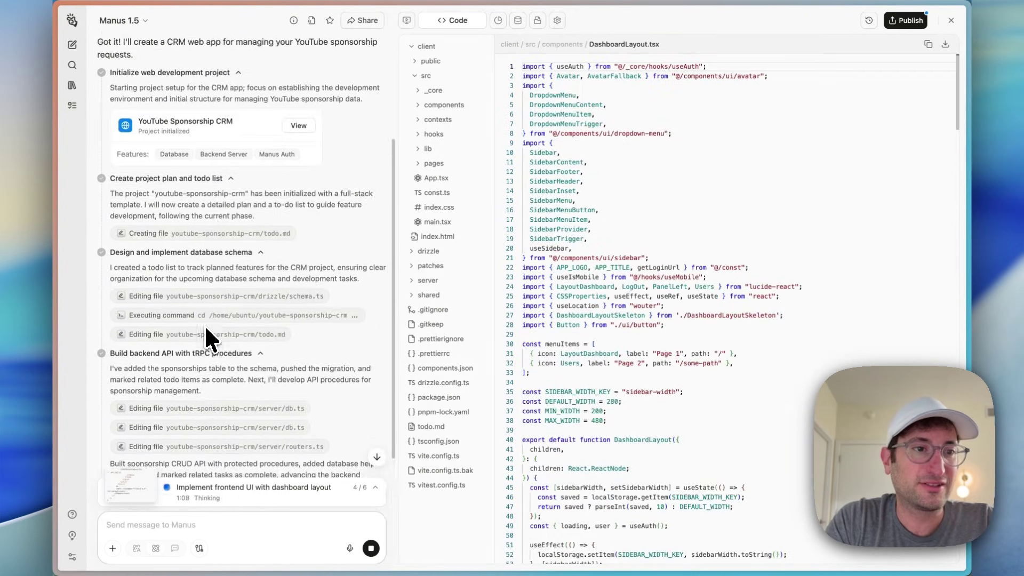
{"action": "scroll", "coordinate": [204, 296], "scroll_direction": "down", "scroll_amount": 5}
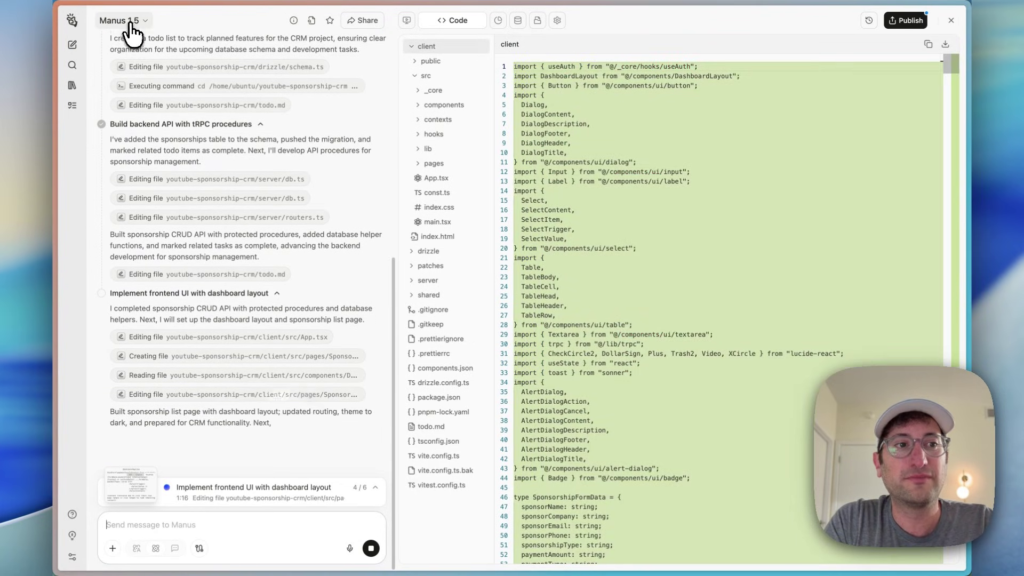
{"action": "left_click", "coordinate": [130, 22]}
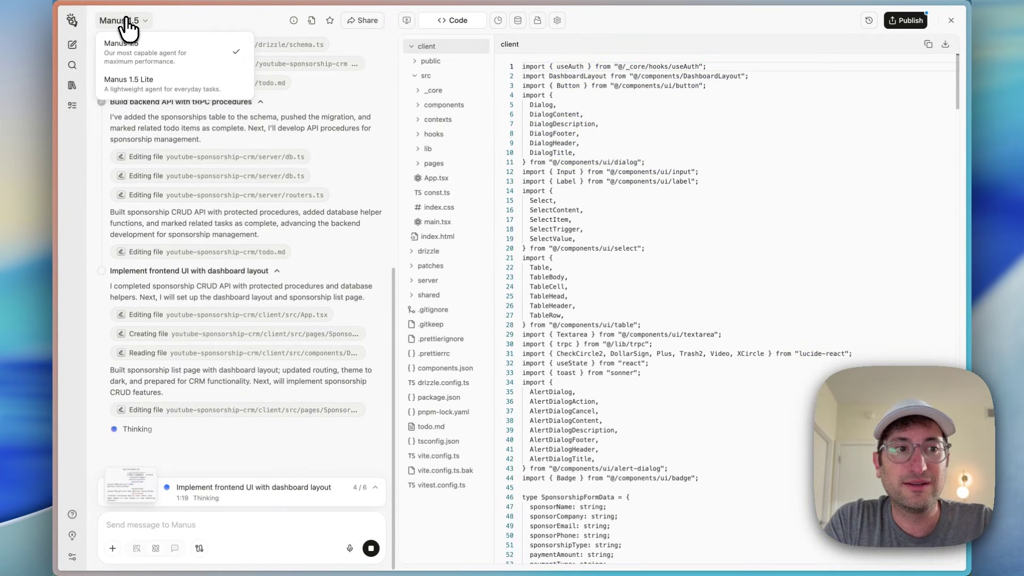
{"action": "left_click", "coordinate": [128, 26]}
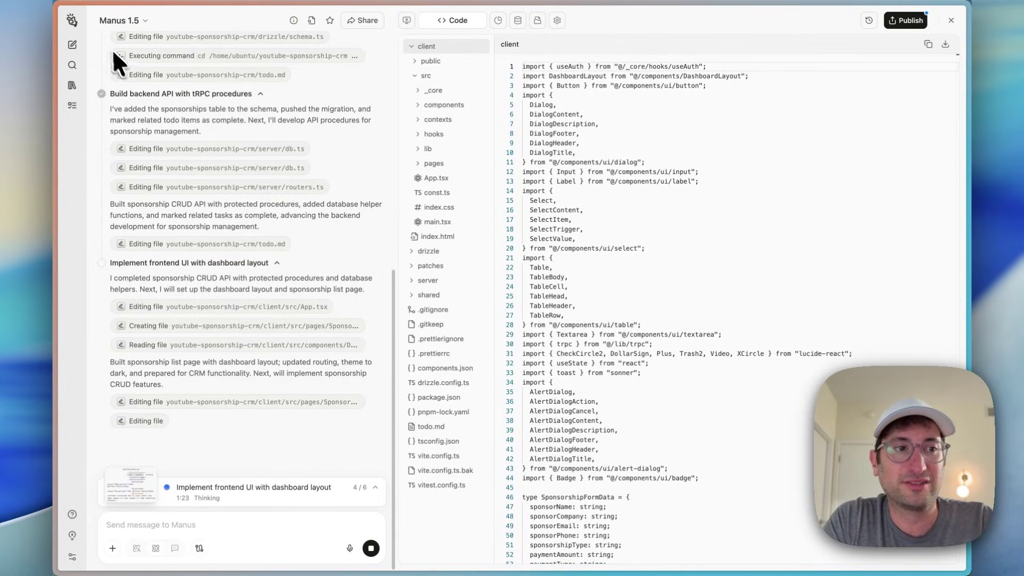
Submit a new task requesting nocode.mba homepage copy and positioning feedback to boost signups
{"action": "left_click", "coordinate": [72, 44]}
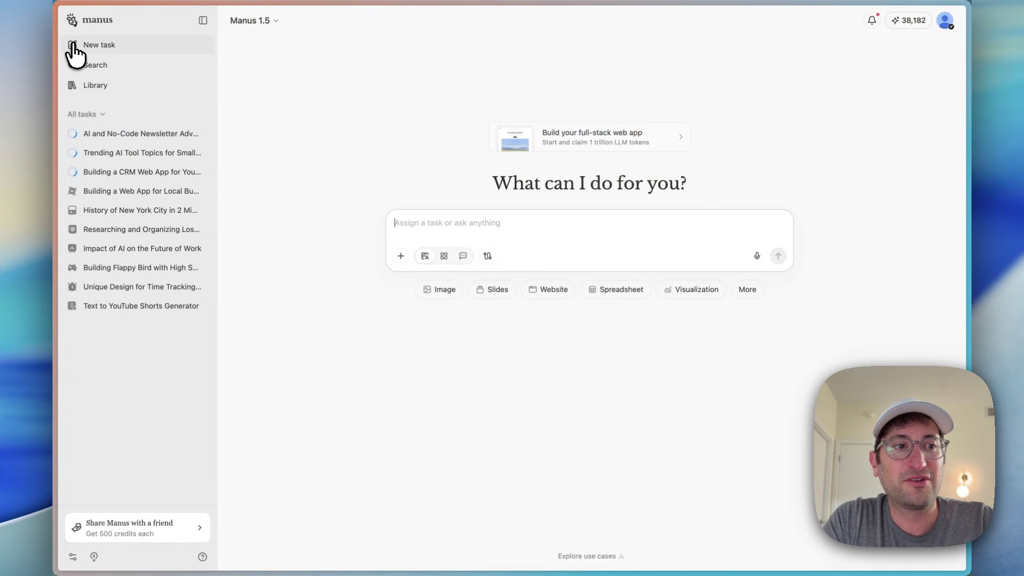
{"action": "type", "text": "Please go to nocode.mba and give me feedback on the homepage. what copy could be improved? how can I better position the site to convert more people to want to sign up for our courses?"}
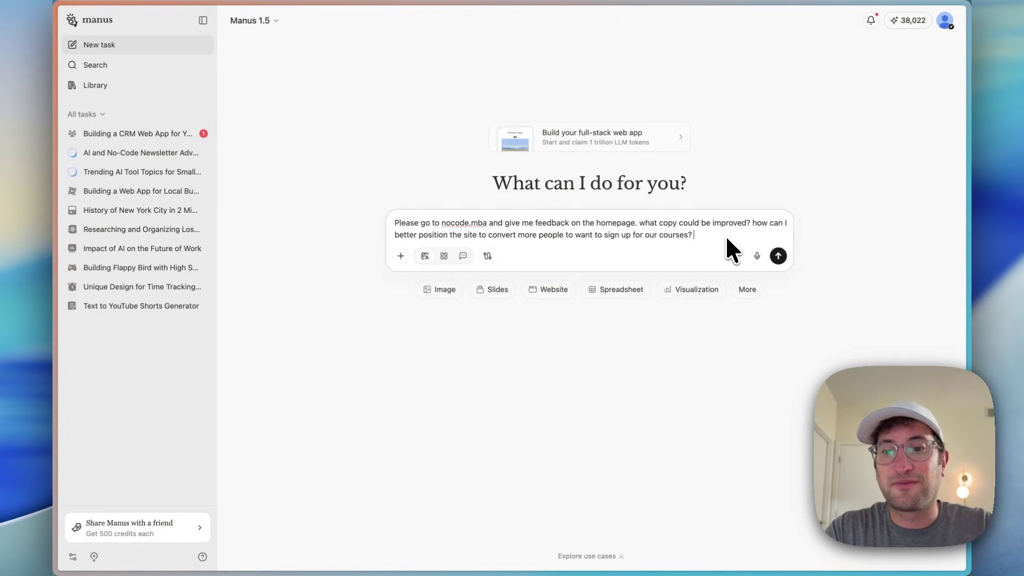
{"action": "key", "text": "Return"}
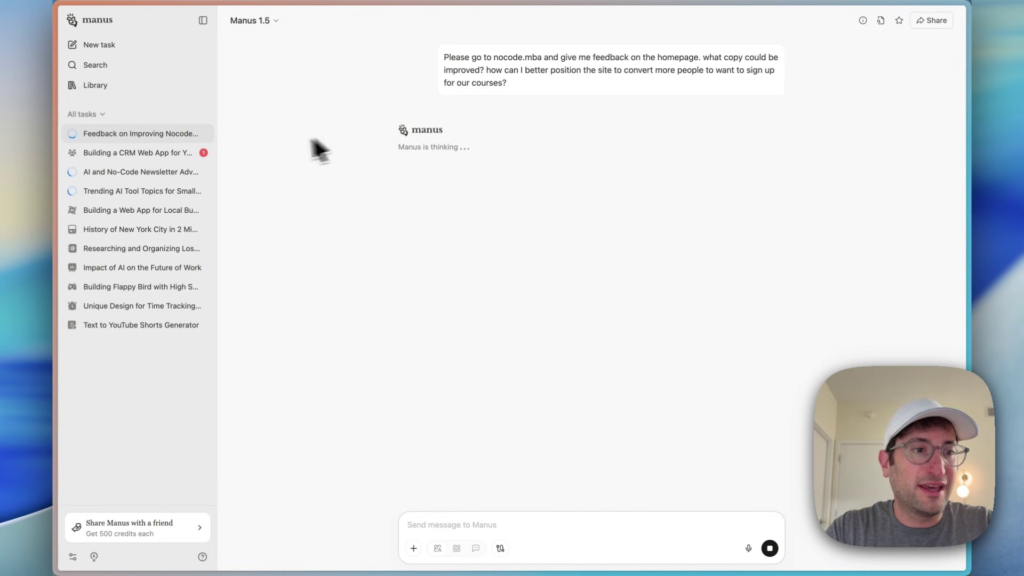
Review the finished CRM's feature summary and next steps, then open the Add New Sponsorship form
{"action": "left_click", "coordinate": [159, 153]}
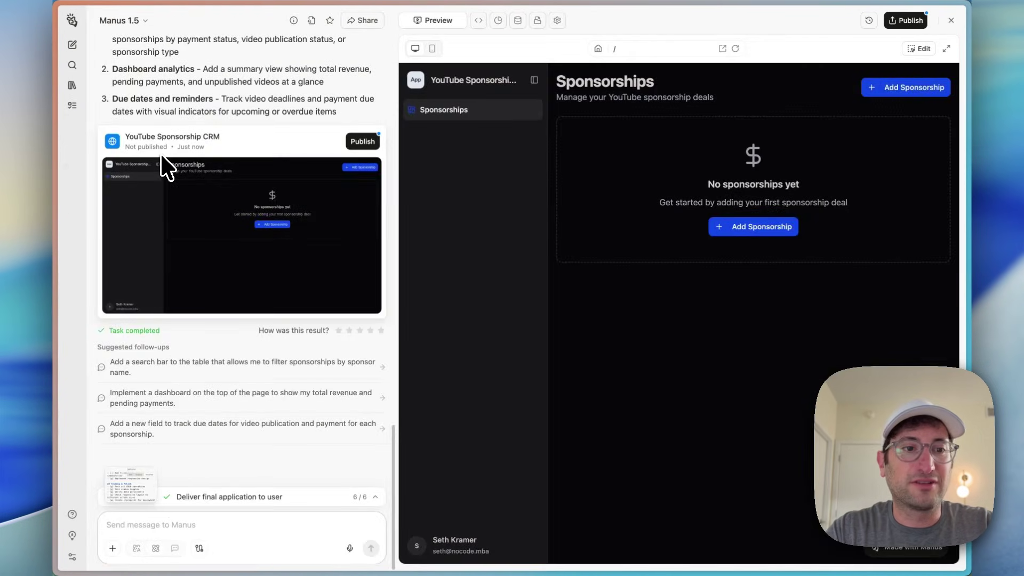
{"action": "scroll", "coordinate": [251, 344], "scroll_direction": "up", "scroll_amount": 1}
{"action": "scroll", "coordinate": [252, 343], "scroll_direction": "up", "scroll_amount": 1}
{"action": "scroll", "coordinate": [250, 343], "scroll_direction": "up", "scroll_amount": 2}
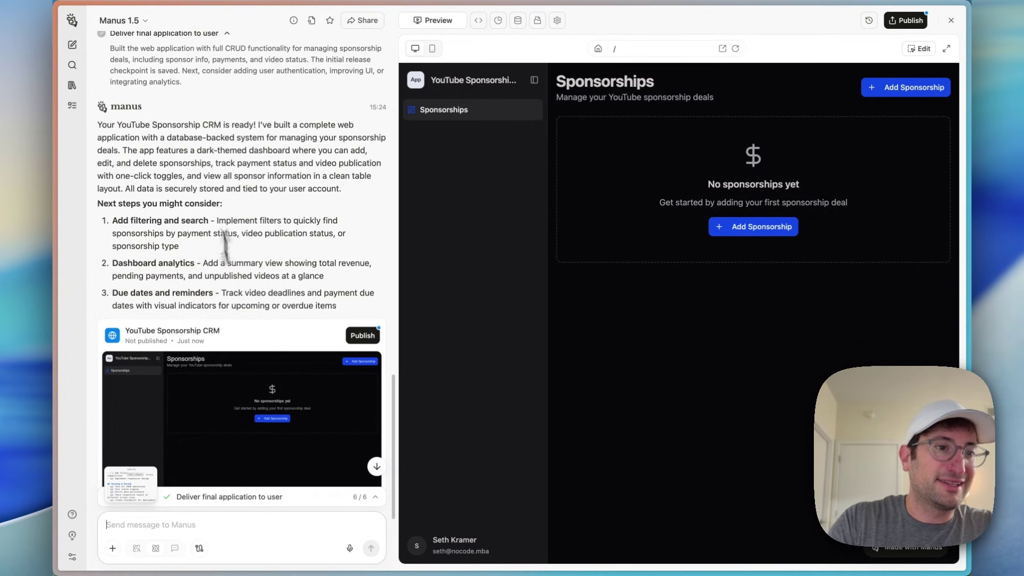
{"action": "mouse_move", "coordinate": [200, 152]}
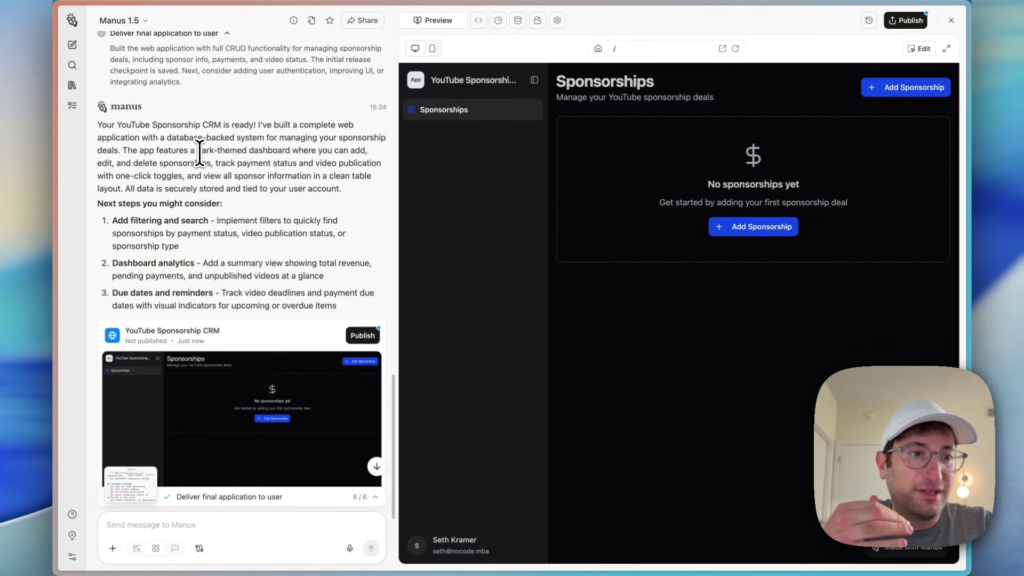
{"action": "left_click_drag", "start_coordinate": [185, 151], "coordinate": [272, 169]}
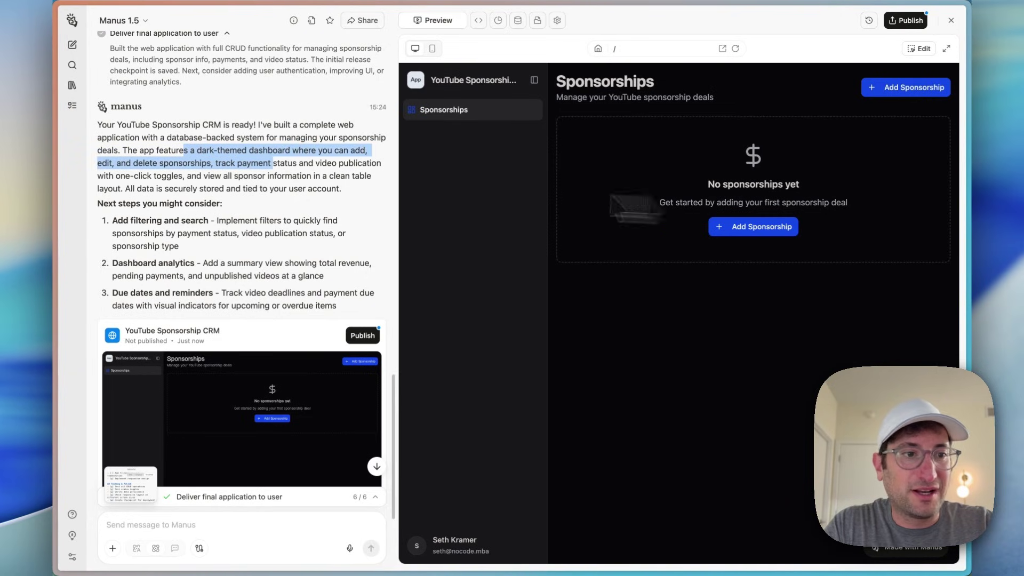
{"action": "left_click", "coordinate": [199, 168]}
{"action": "left_click_drag", "start_coordinate": [219, 163], "coordinate": [218, 184]}
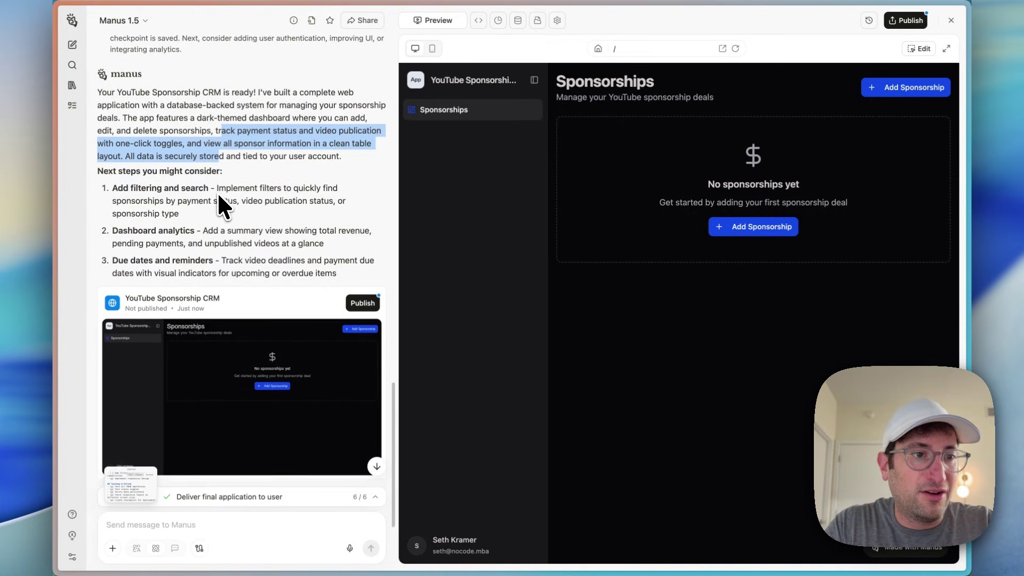
{"action": "left_click", "coordinate": [159, 159]}
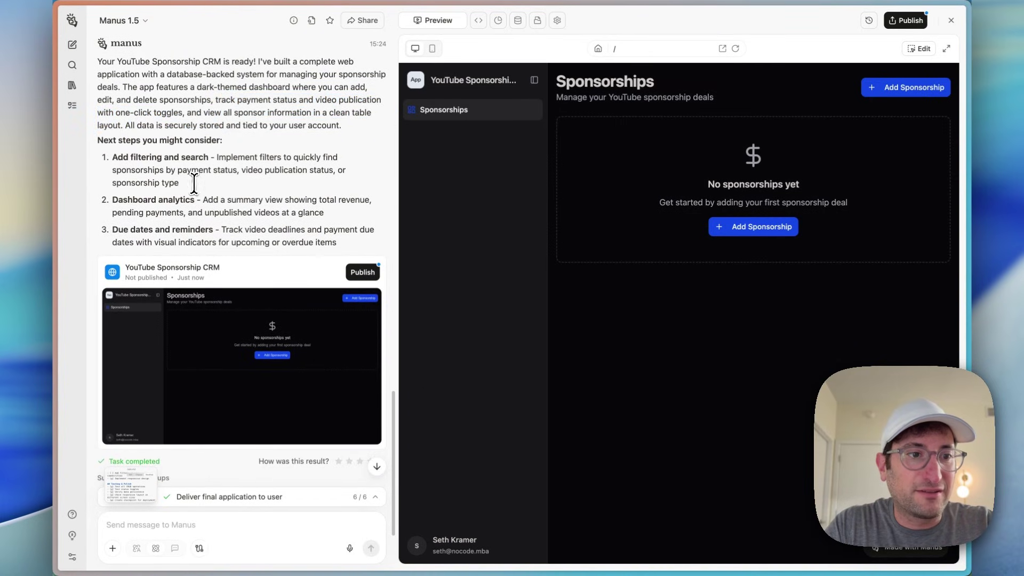
{"action": "left_click_drag", "start_coordinate": [158, 203], "coordinate": [282, 210]}
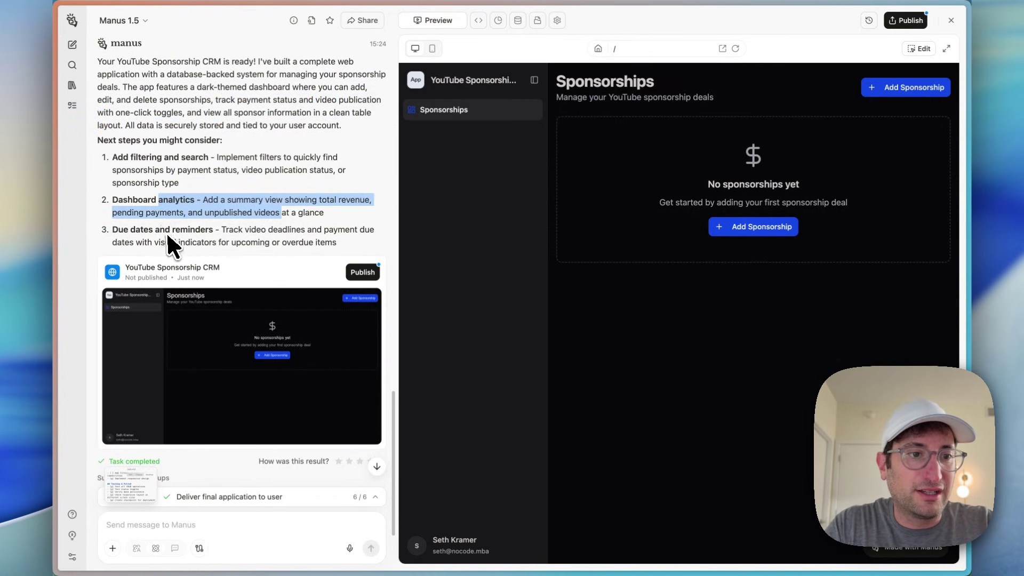
{"action": "left_click_drag", "start_coordinate": [168, 232], "coordinate": [280, 240]}
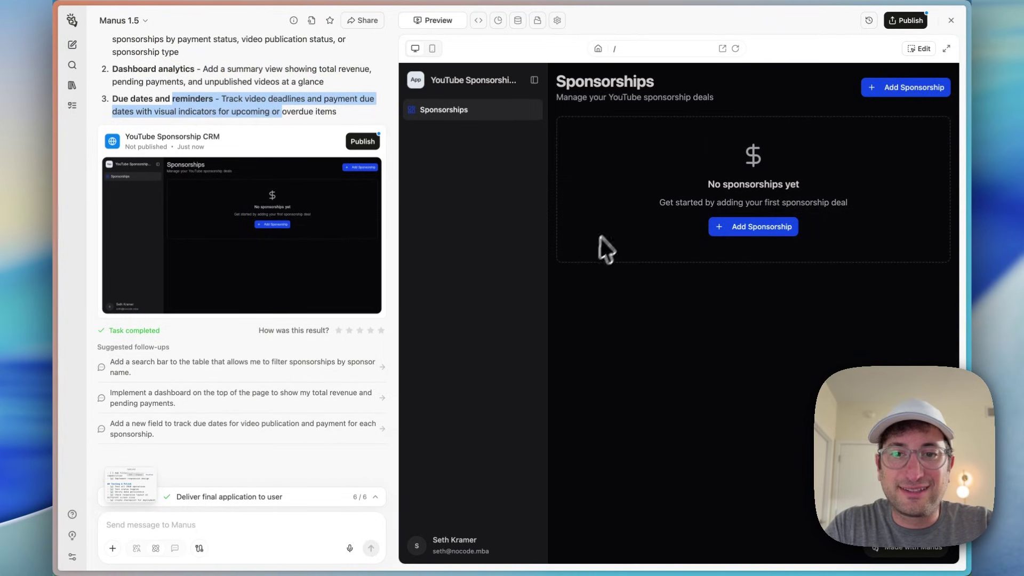
{"action": "left_click", "coordinate": [737, 232]}
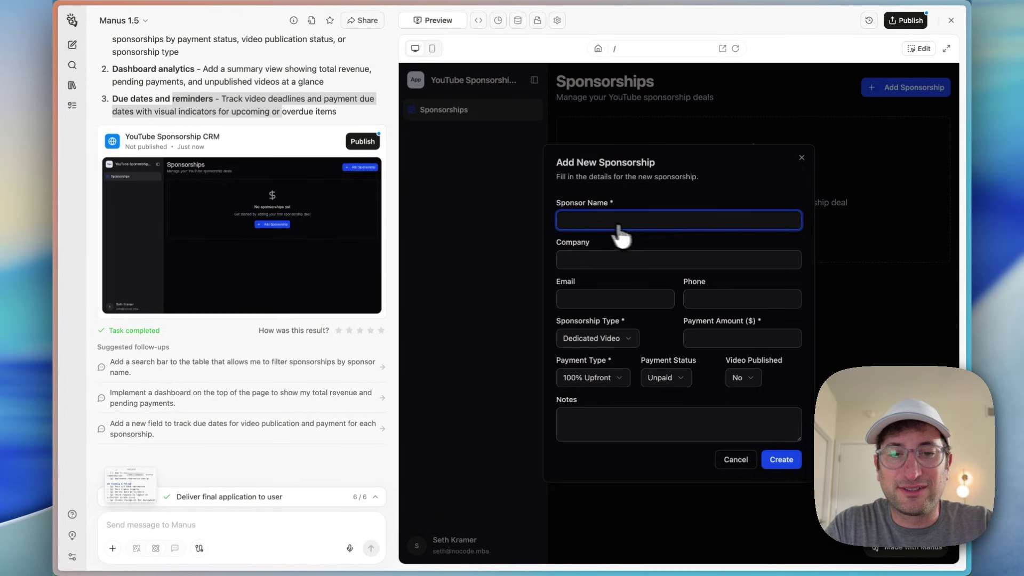
Enter the Manus sponsor name, company and email in the new sponsorship form
{"action": "left_click", "coordinate": [600, 375]}
{"action": "left_click", "coordinate": [600, 376]}
{"action": "left_click", "coordinate": [600, 218]}
{"action": "type", "text": "Manus"}
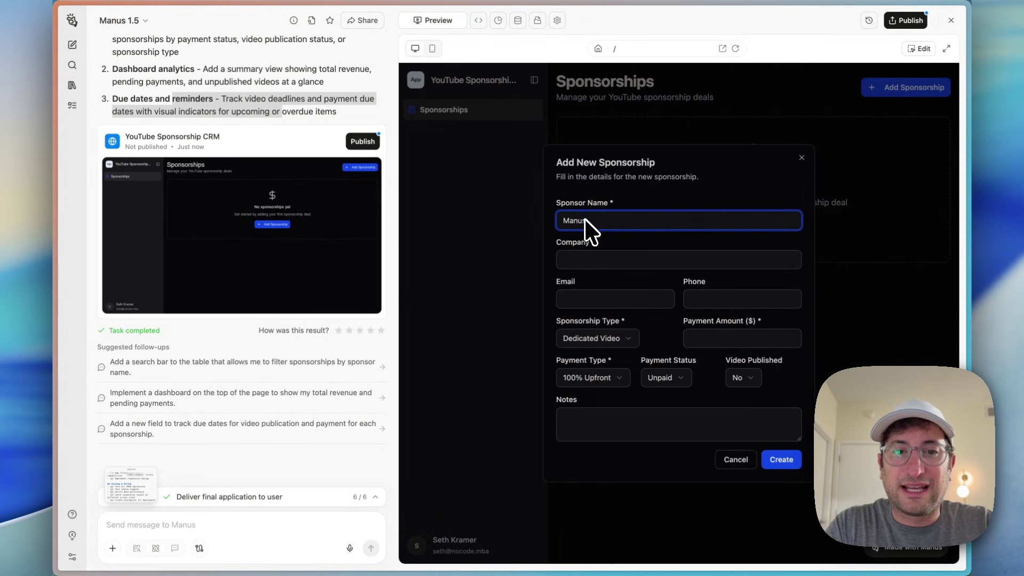
{"action": "type", "text": "Manus"}
{"action": "left_click", "coordinate": [588, 218]}
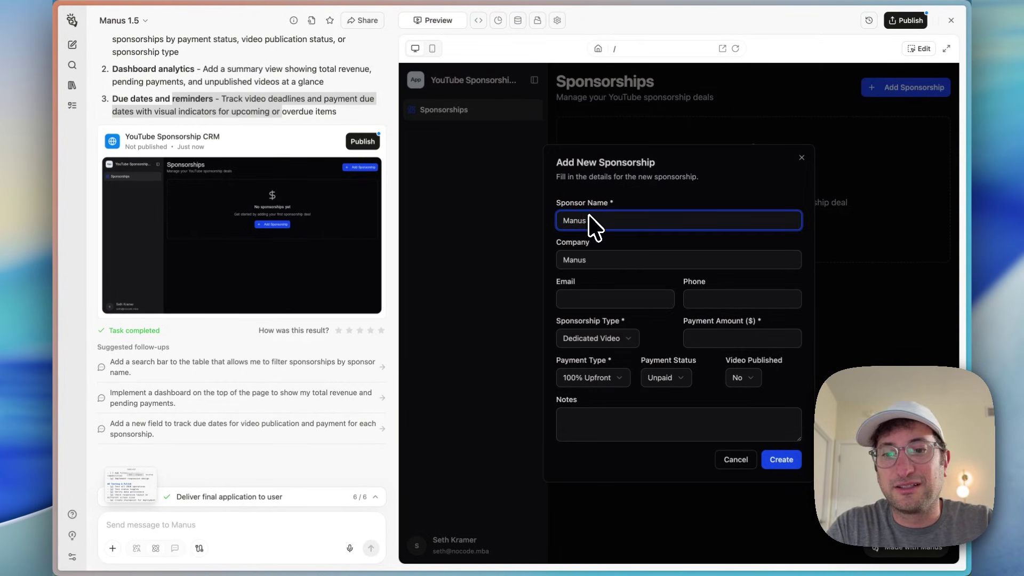
{"action": "left_click", "coordinate": [579, 302]}
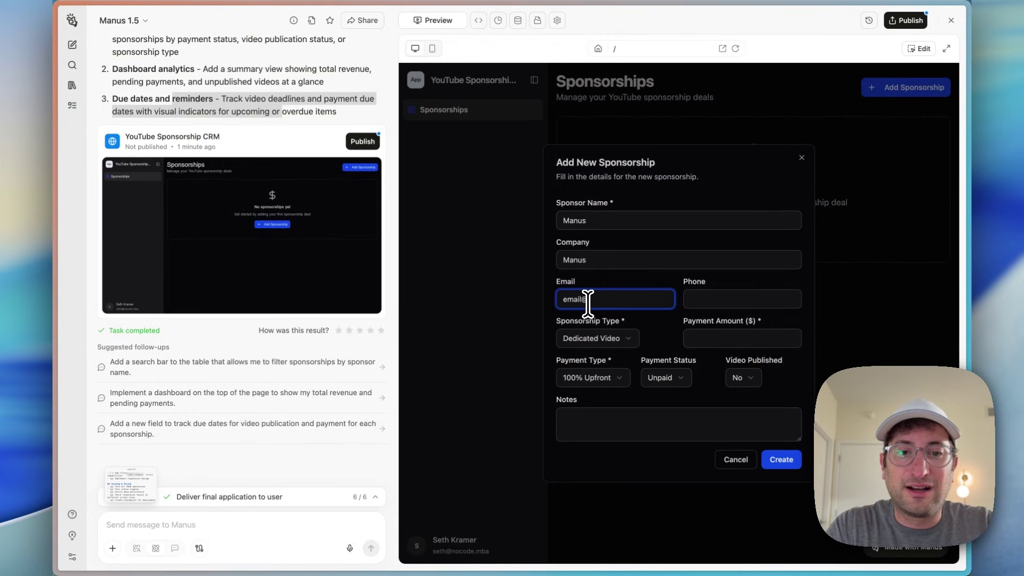
{"action": "type", "text": ".com"}
{"action": "key", "text": "Tab"}
Create the $1.00 Dedicated Video sponsorship with 100 Upfront payment, then widen the preview
{"action": "left_click", "coordinate": [590, 339]}
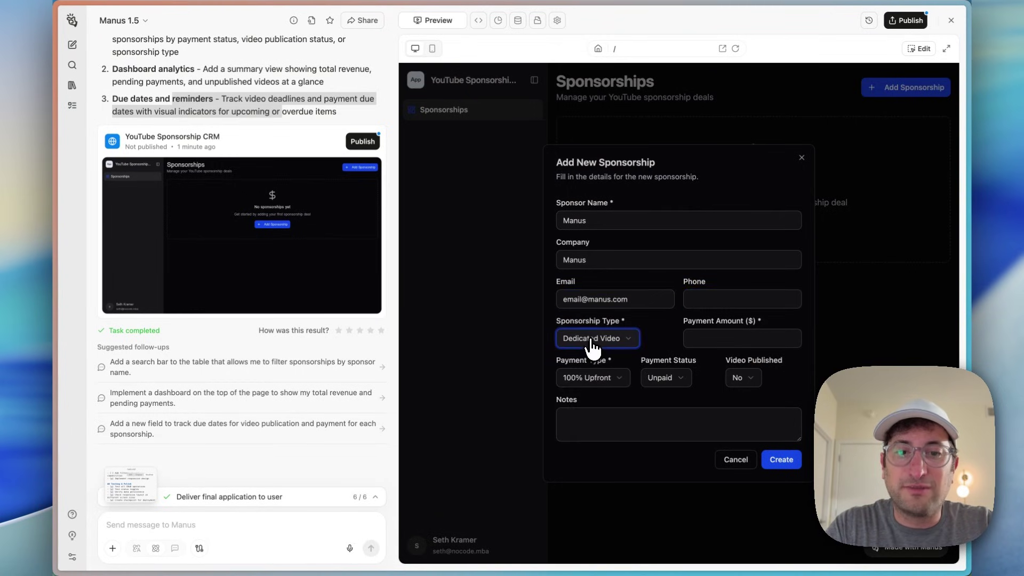
{"action": "left_click", "coordinate": [591, 340]}
{"action": "left_click", "coordinate": [601, 357]}
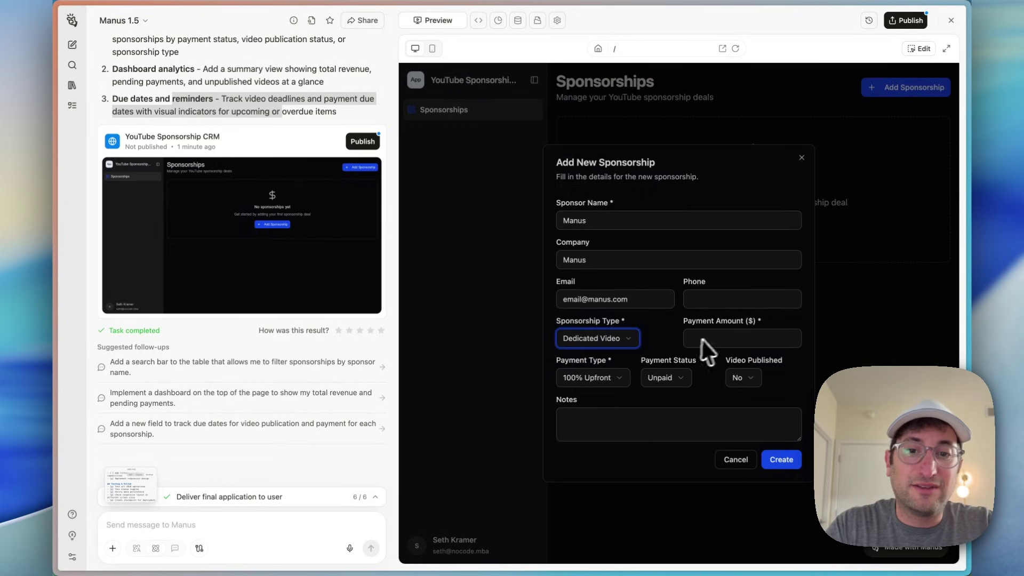
{"action": "left_click", "coordinate": [715, 337]}
{"action": "type", "text": "1"}
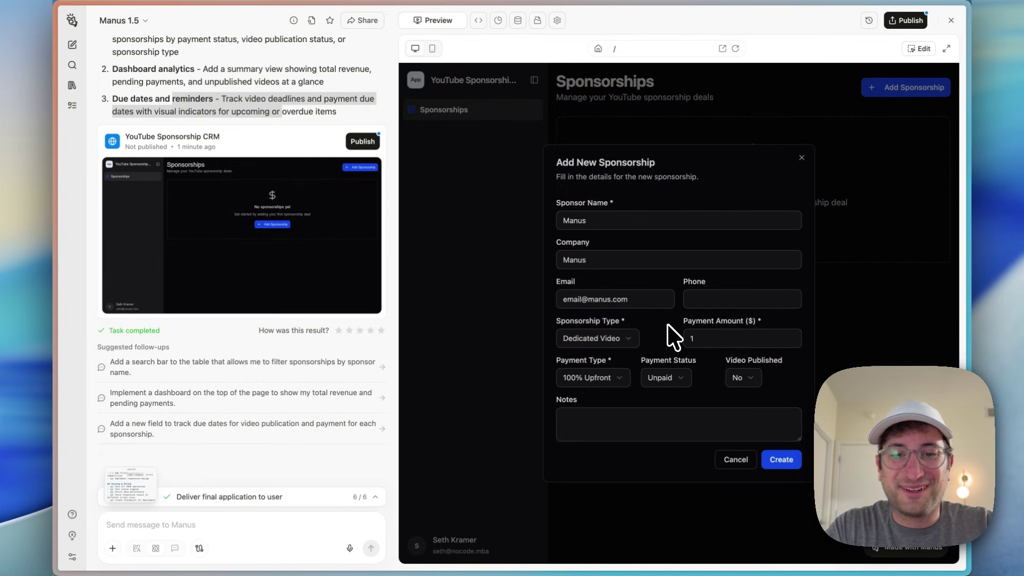
{"action": "left_click", "coordinate": [612, 384]}
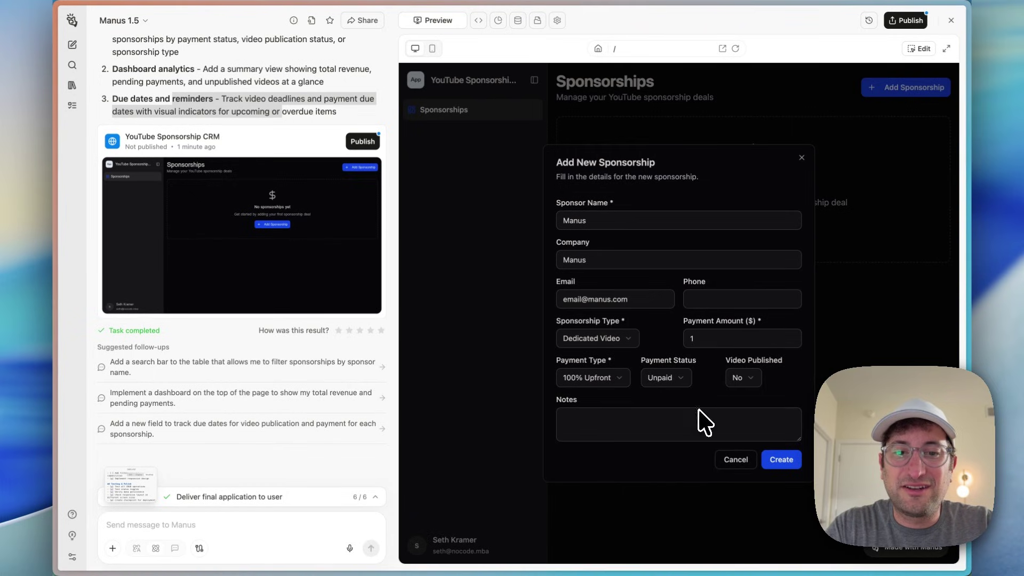
{"action": "left_click", "coordinate": [779, 461]}
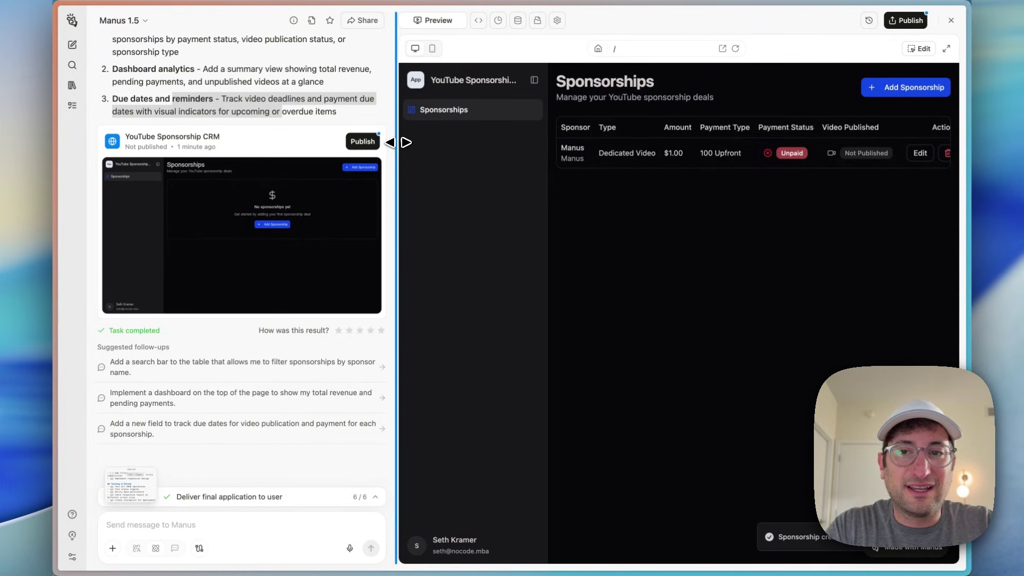
{"action": "left_click_drag", "start_coordinate": [400, 142], "coordinate": [304, 143]}
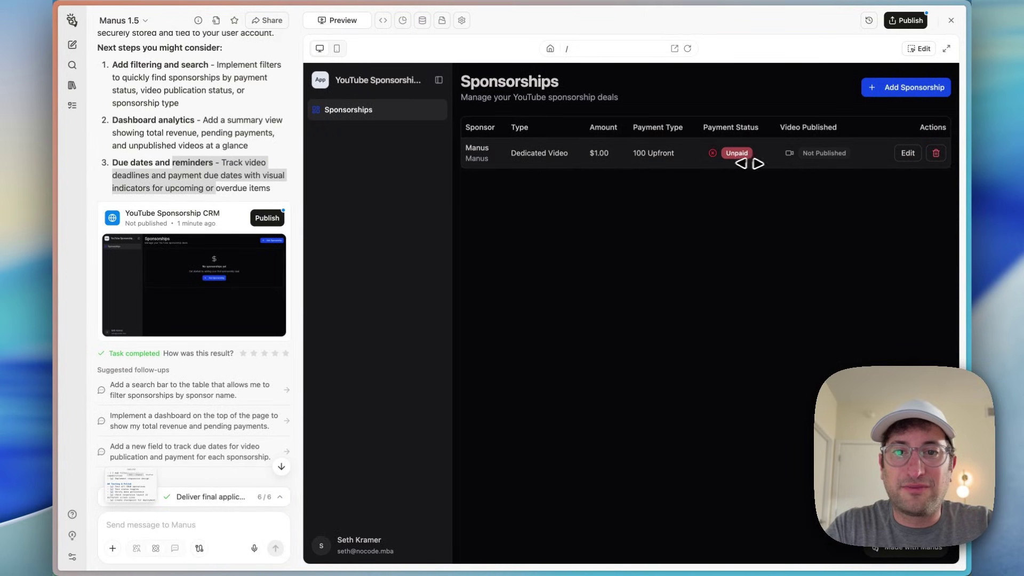
{"action": "left_click", "coordinate": [732, 156]}
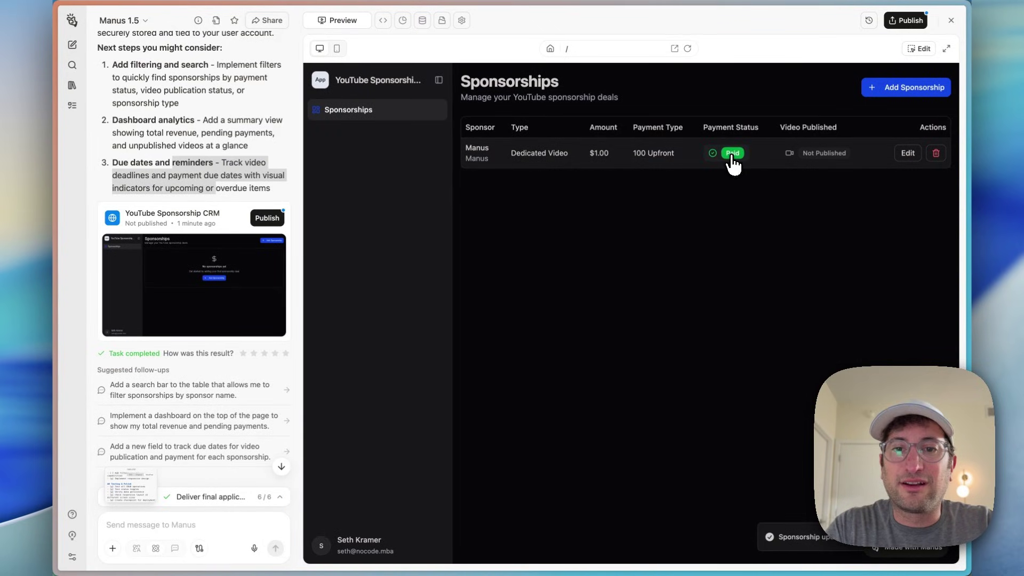
{"action": "left_click", "coordinate": [731, 156]}
{"action": "left_click", "coordinate": [732, 154]}
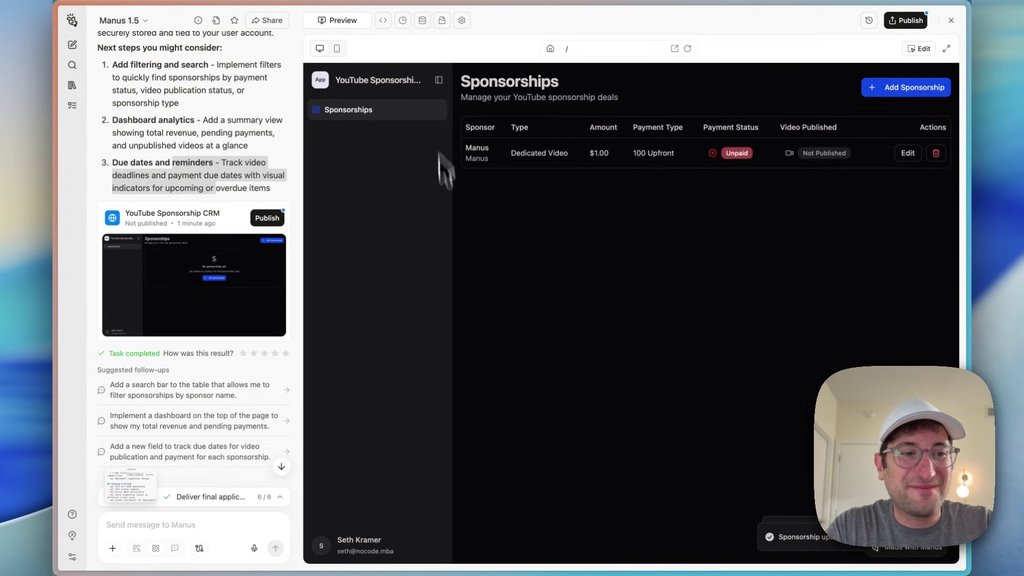
{"action": "scroll", "coordinate": [185, 422], "scroll_direction": "down", "scroll_amount": 1}
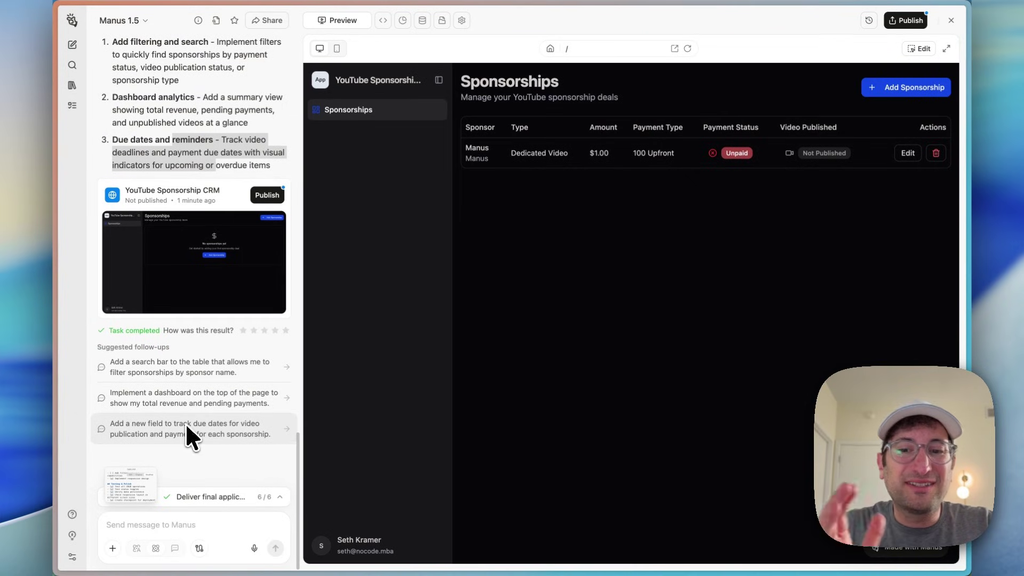
Ask Manus to add about 10 dummy sponsorship records to the CRM
{"action": "left_click", "coordinate": [131, 524]}
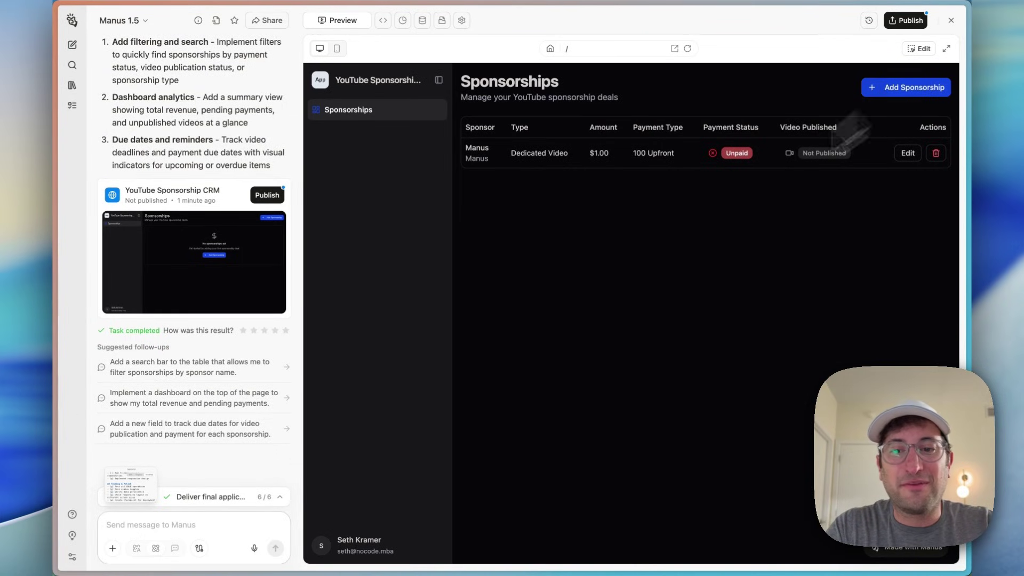
{"action": "type", "text": "can you just add in like 10 dummy dat"}
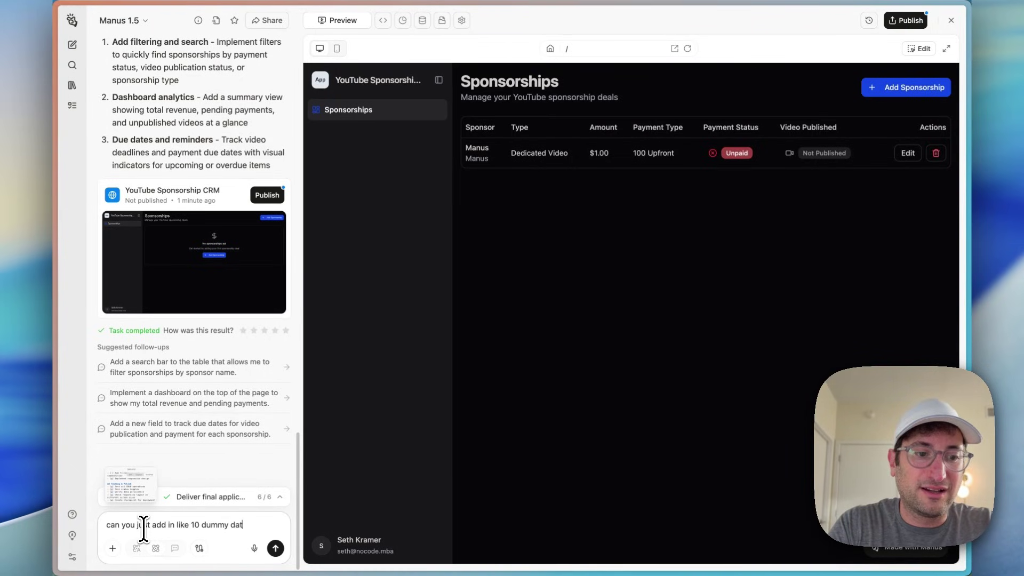
{"action": "type", "text": "s"}
{"action": "key", "text": "Return"}
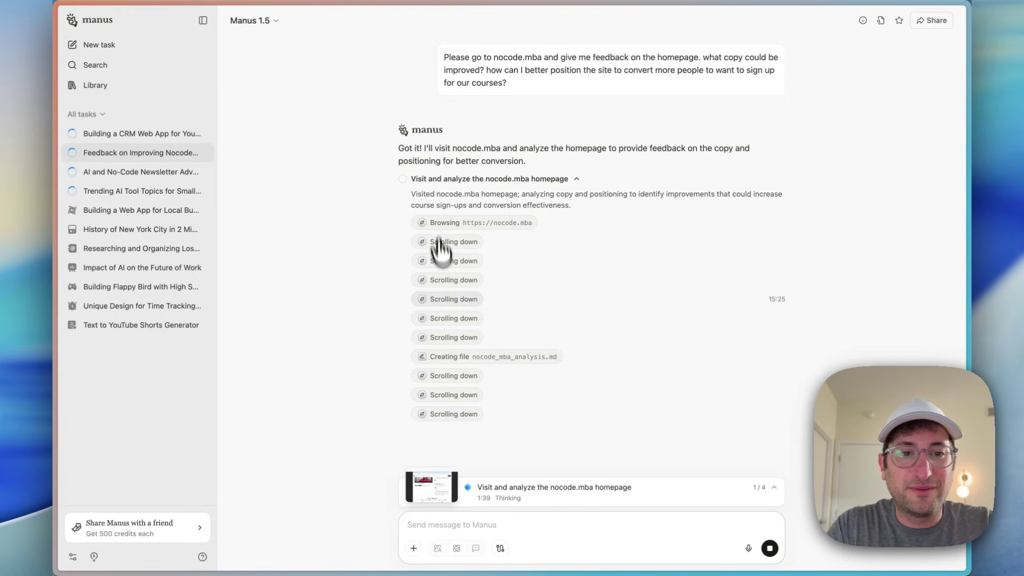
Watch the agent's computer and analysis file, then switch to the newsletter advertiser task
{"action": "left_click", "coordinate": [448, 496]}
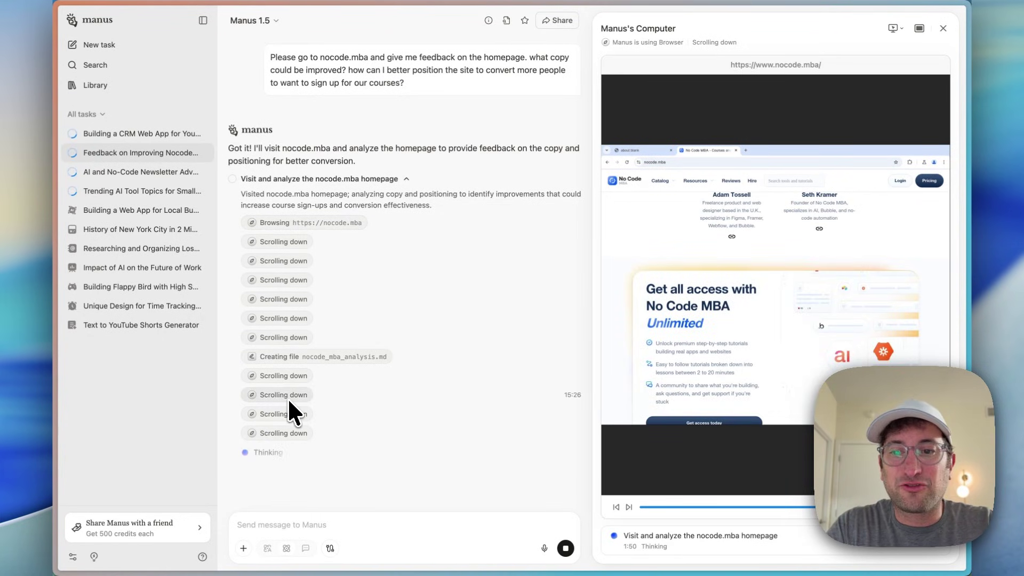
{"action": "left_click", "coordinate": [408, 356]}
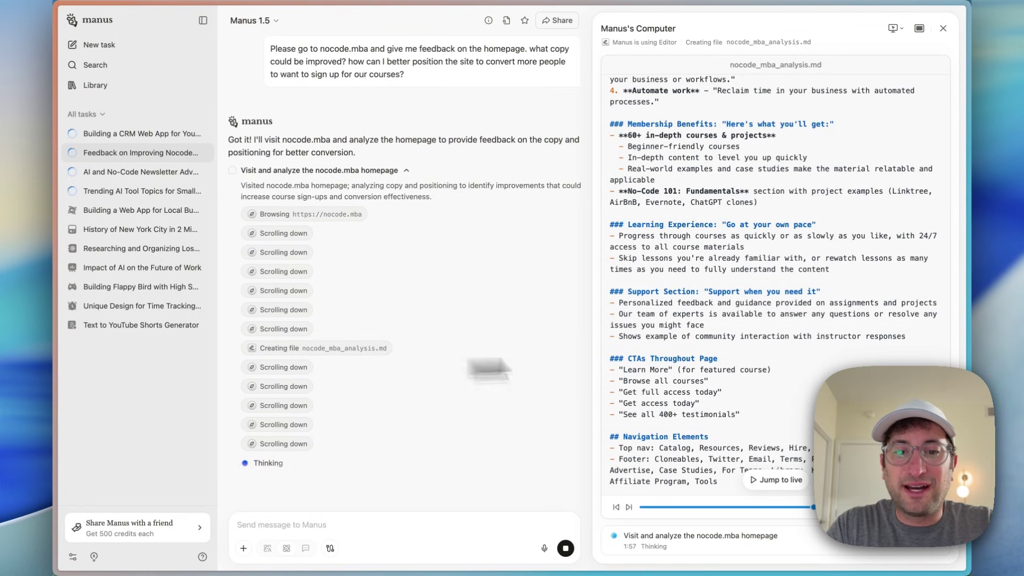
{"action": "scroll", "coordinate": [731, 234], "scroll_direction": "up", "scroll_amount": 1}
{"action": "scroll", "coordinate": [731, 235], "scroll_direction": "up", "scroll_amount": 5}
{"action": "scroll", "coordinate": [729, 234], "scroll_direction": "up", "scroll_amount": 3}
{"action": "scroll", "coordinate": [677, 219], "scroll_direction": "up", "scroll_amount": 2}
{"action": "scroll", "coordinate": [665, 209], "scroll_direction": "up", "scroll_amount": 1}
{"action": "scroll", "coordinate": [674, 217], "scroll_direction": "down", "scroll_amount": 2}
{"action": "scroll", "coordinate": [675, 225], "scroll_direction": "down", "scroll_amount": 10}
{"action": "left_click", "coordinate": [330, 216]}
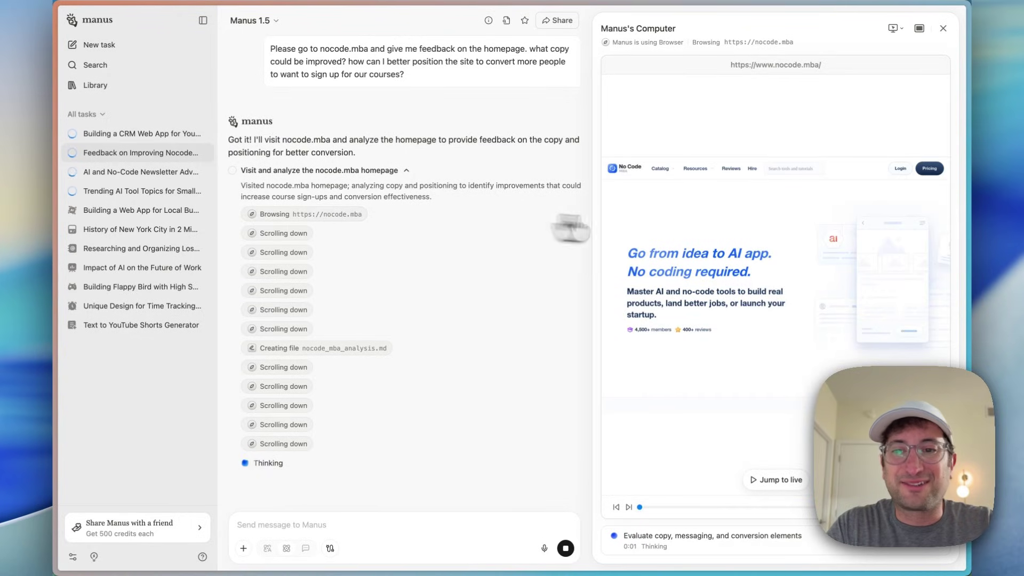
{"action": "left_click", "coordinate": [766, 480]}
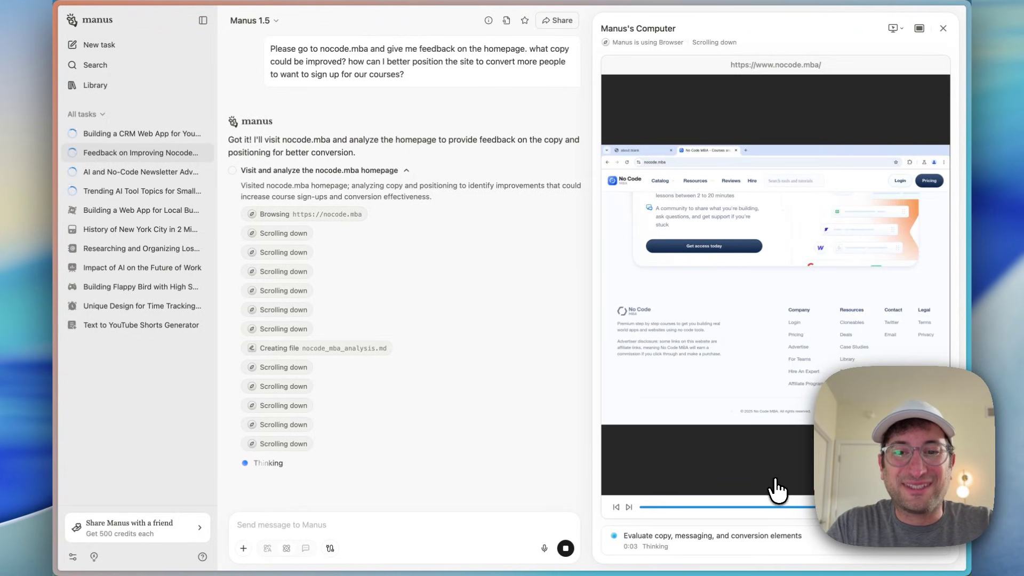
{"action": "left_click", "coordinate": [134, 182]}
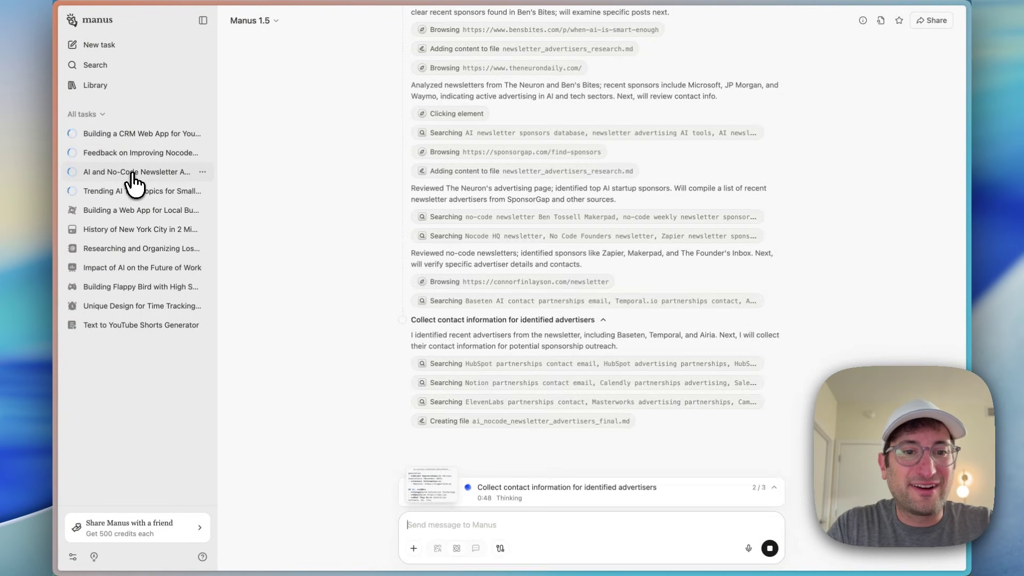
{"action": "scroll", "coordinate": [440, 288], "scroll_direction": "up", "scroll_amount": 5}
{"action": "scroll", "coordinate": [442, 275], "scroll_direction": "up", "scroll_amount": 3}
{"action": "scroll", "coordinate": [442, 276], "scroll_direction": "down", "scroll_amount": 5}
{"action": "scroll", "coordinate": [443, 276], "scroll_direction": "down", "scroll_amount": 5}
{"action": "scroll", "coordinate": [504, 352], "scroll_direction": "up", "scroll_amount": 10}
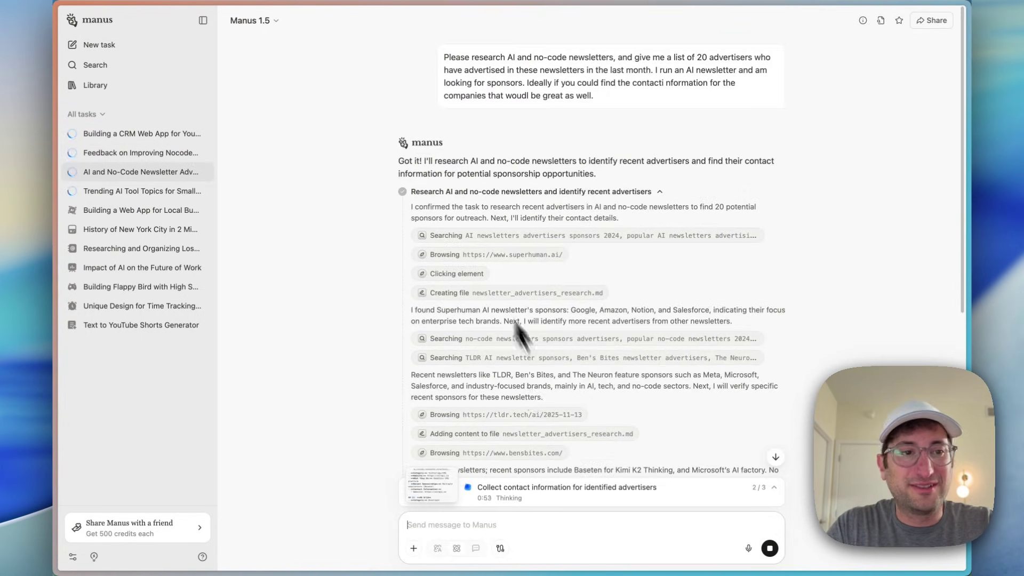
Open the trending AI-tool video research task and highlight 'AI tool space' in its prompt
{"action": "left_click", "coordinate": [147, 195]}
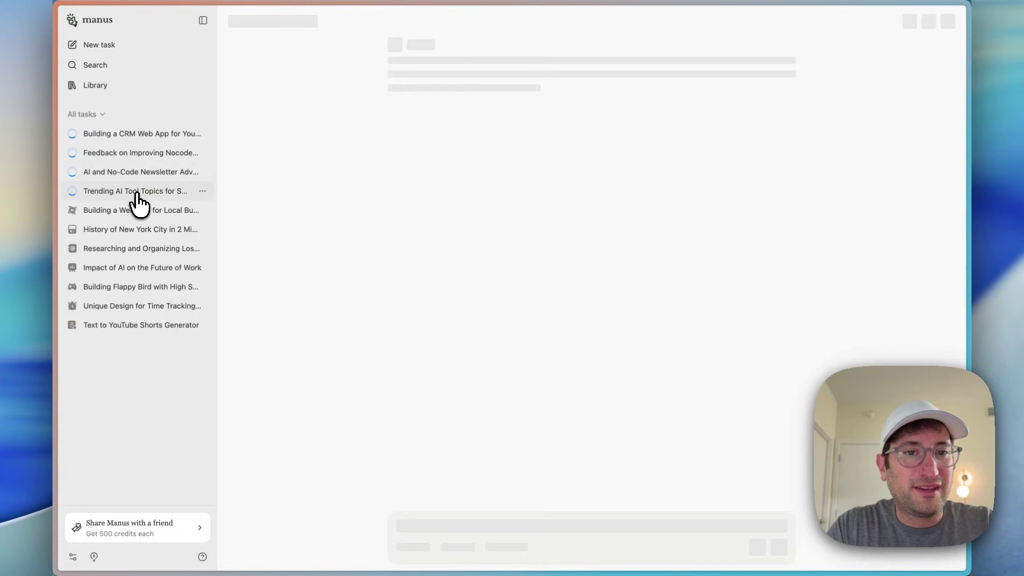
{"action": "scroll", "coordinate": [422, 233], "scroll_direction": "up", "scroll_amount": 10}
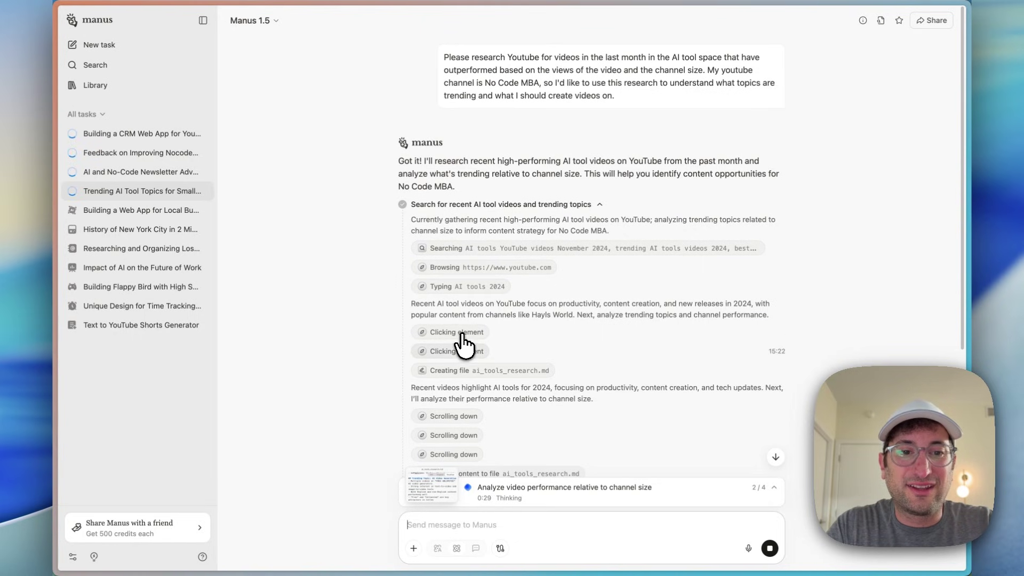
{"action": "scroll", "coordinate": [464, 344], "scroll_direction": "down", "scroll_amount": 1}
{"action": "scroll", "coordinate": [469, 389], "scroll_direction": "down", "scroll_amount": 3}
{"action": "scroll", "coordinate": [491, 245], "scroll_direction": "down", "scroll_amount": 1}
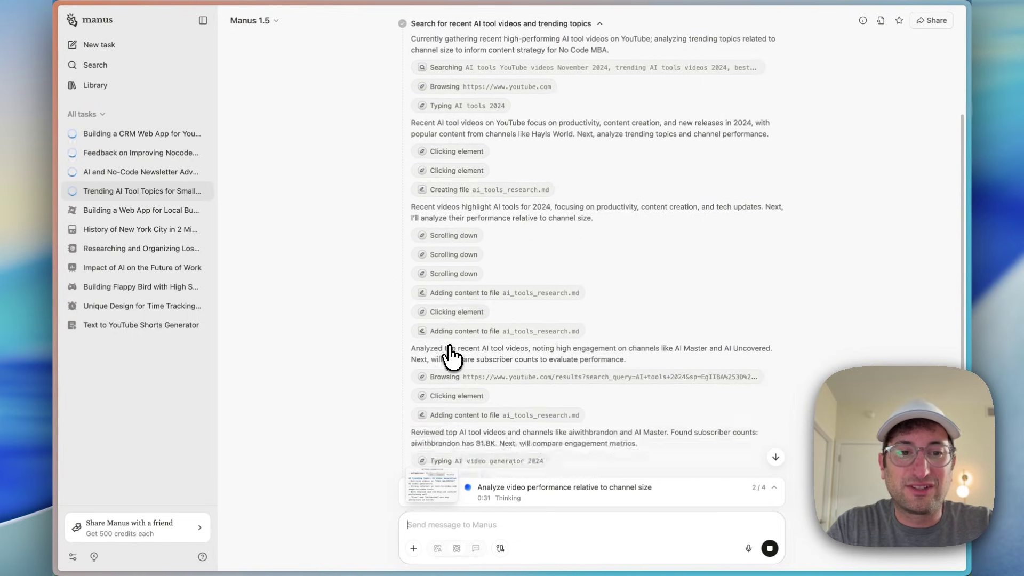
{"action": "scroll", "coordinate": [458, 348], "scroll_direction": "down", "scroll_amount": 2}
{"action": "scroll", "coordinate": [472, 376], "scroll_direction": "down", "scroll_amount": 2}
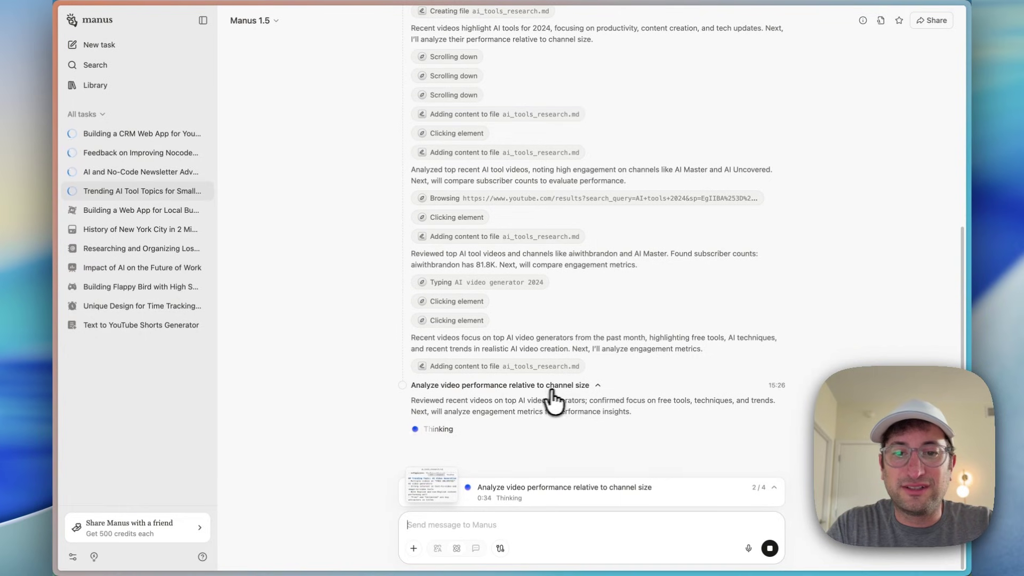
{"action": "scroll", "coordinate": [571, 293], "scroll_direction": "up", "scroll_amount": 5}
{"action": "scroll", "coordinate": [496, 348], "scroll_direction": "down", "scroll_amount": 5}
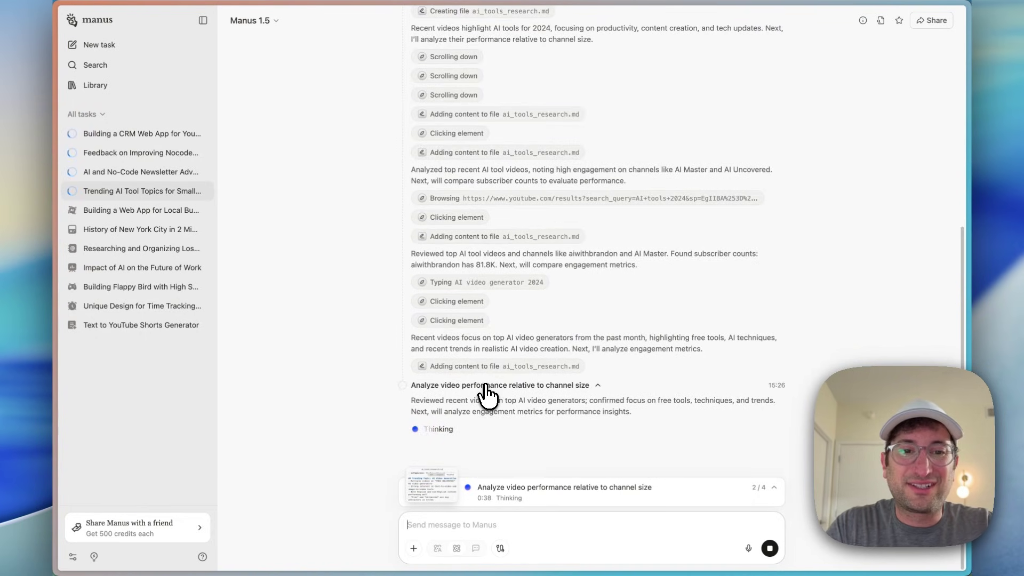
{"action": "scroll", "coordinate": [487, 393], "scroll_direction": "up", "scroll_amount": 5}
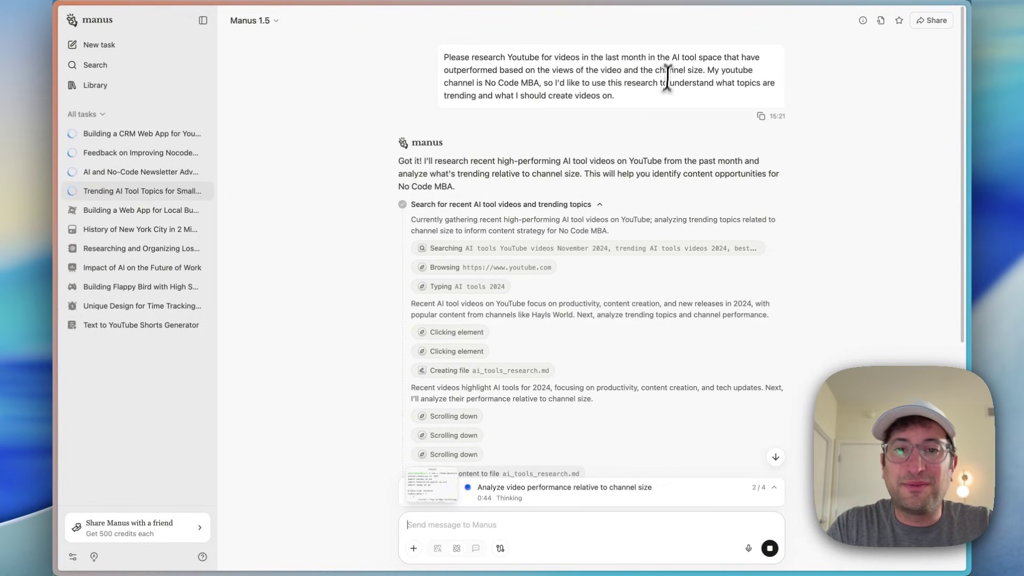
{"action": "left_click_drag", "start_coordinate": [719, 56], "coordinate": [722, 57]}
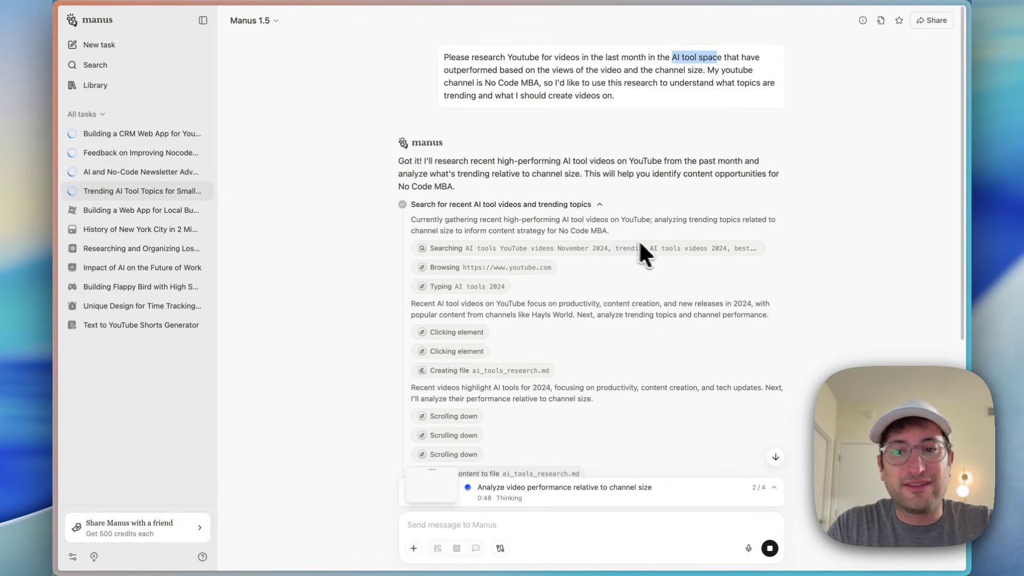
{"action": "scroll", "coordinate": [562, 240], "scroll_direction": "down", "scroll_amount": 1}
{"action": "scroll", "coordinate": [562, 240], "scroll_direction": "down", "scroll_amount": 5}
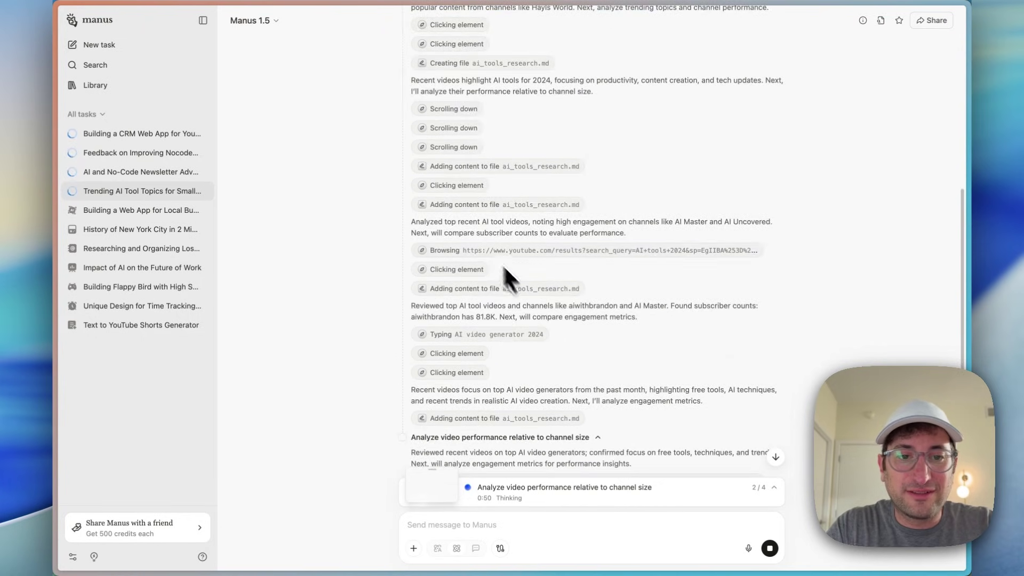
{"action": "scroll", "coordinate": [498, 269], "scroll_direction": "down", "scroll_amount": 2}
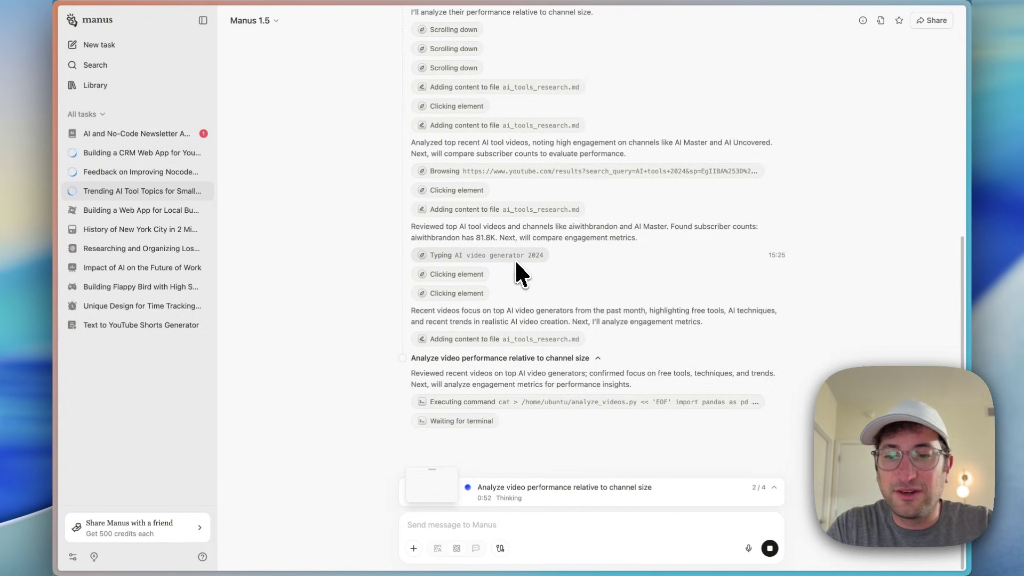
Stop the research task, redirect it toward AI app builders, then view the newsletter advertisers task
{"action": "left_click", "coordinate": [769, 549]}
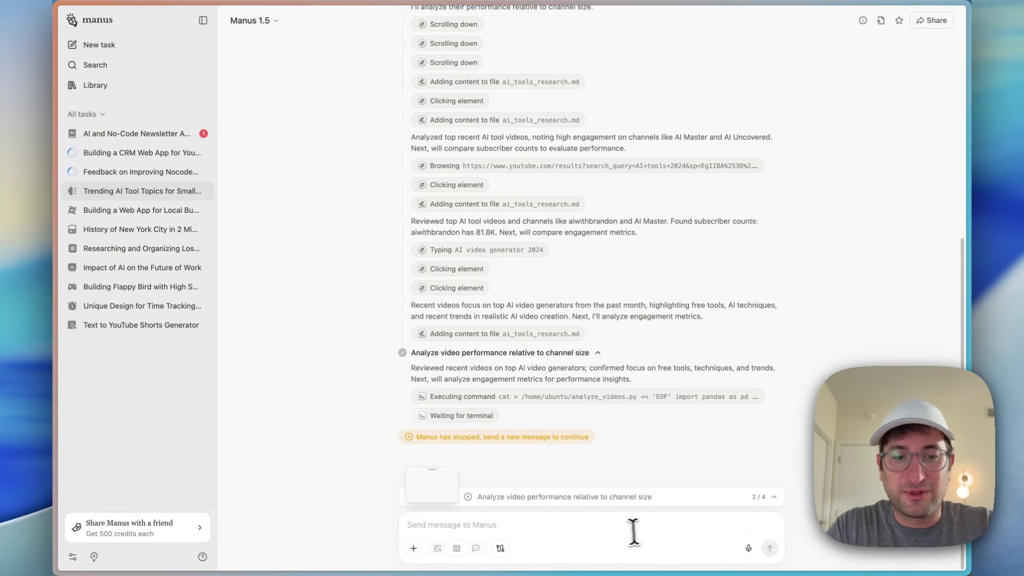
{"action": "type", "text": "Just to clarify, by AI tools, I'm most interested in A"}
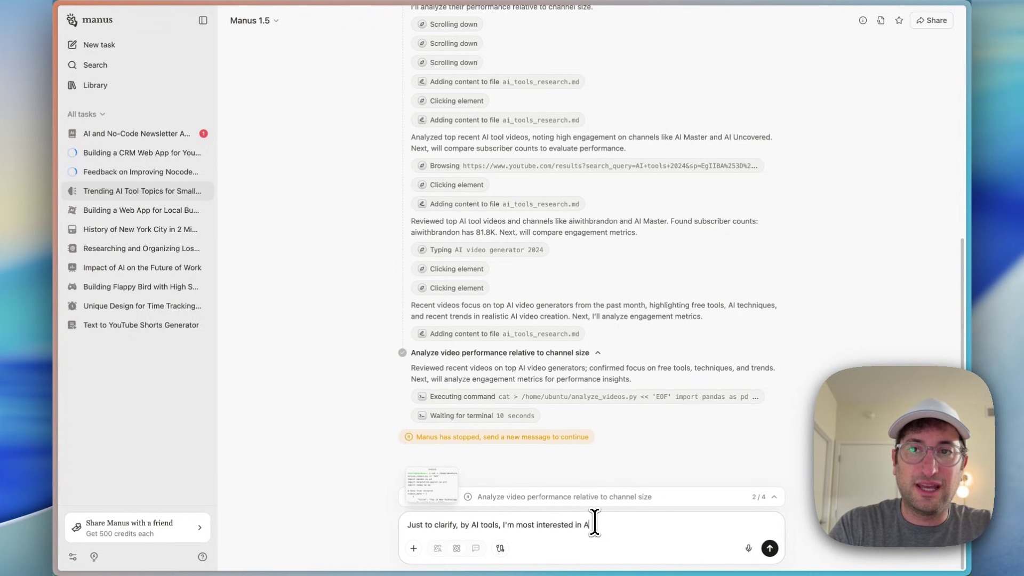
{"action": "type", "text": "s"}
{"action": "key", "text": "Return"}
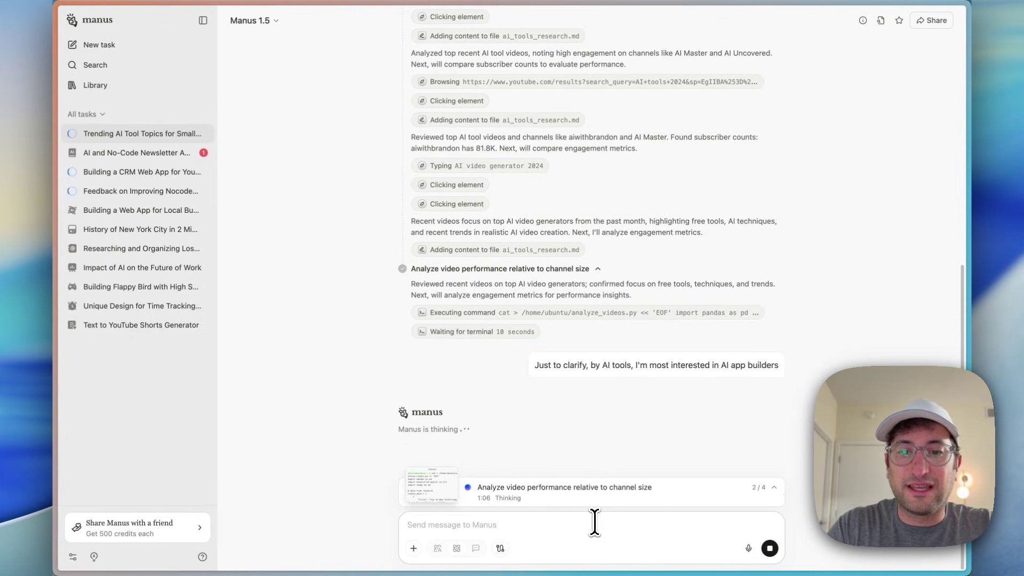
{"action": "left_click", "coordinate": [136, 152]}
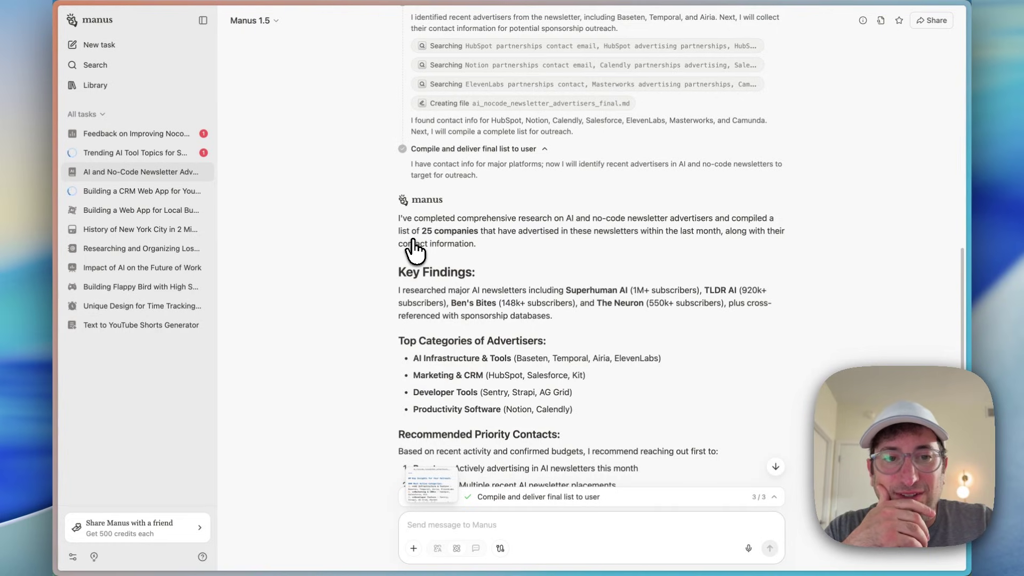
{"action": "scroll", "coordinate": [415, 250], "scroll_direction": "down", "scroll_amount": 3}
{"action": "scroll", "coordinate": [415, 251], "scroll_direction": "down", "scroll_amount": 2}
{"action": "scroll", "coordinate": [414, 250], "scroll_direction": "down", "scroll_amount": 1}
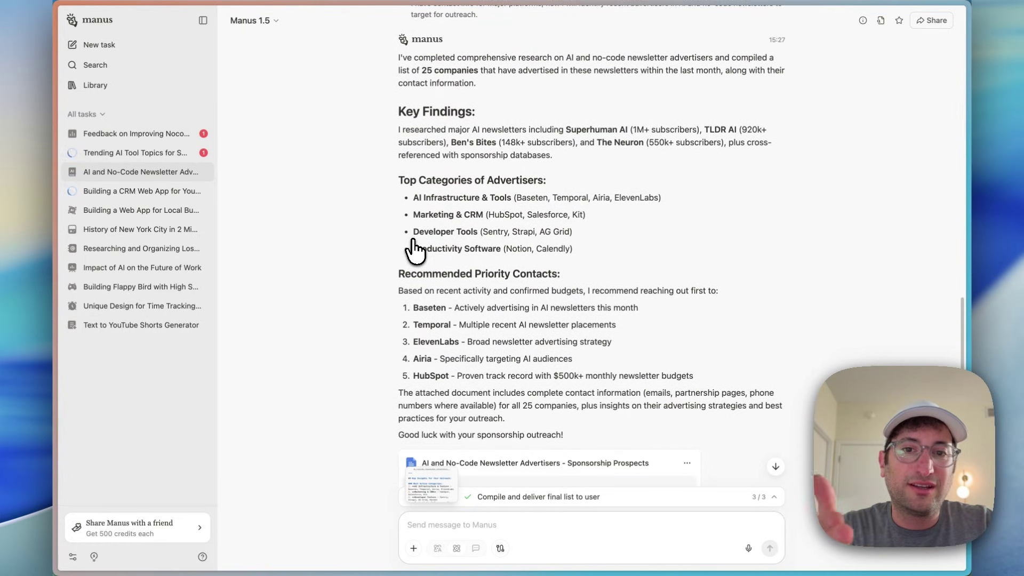
{"action": "scroll", "coordinate": [415, 251], "scroll_direction": "down", "scroll_amount": 1}
{"action": "scroll", "coordinate": [415, 250], "scroll_direction": "down", "scroll_amount": 1}
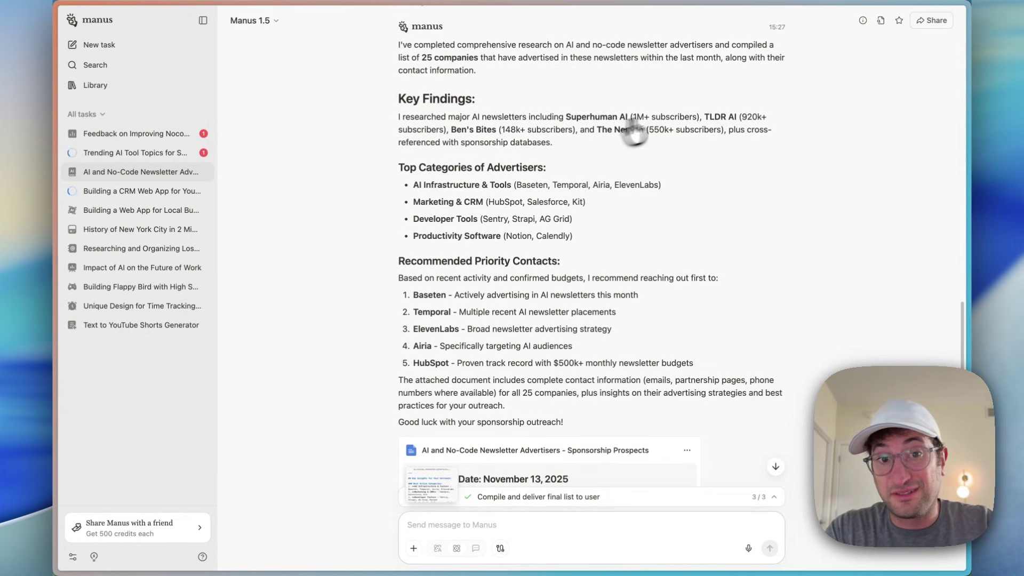
{"action": "scroll", "coordinate": [603, 174], "scroll_direction": "down", "scroll_amount": 2}
{"action": "scroll", "coordinate": [601, 176], "scroll_direction": "down", "scroll_amount": 2}
{"action": "scroll", "coordinate": [601, 176], "scroll_direction": "down", "scroll_amount": 2}
{"action": "scroll", "coordinate": [602, 174], "scroll_direction": "down", "scroll_amount": 1}
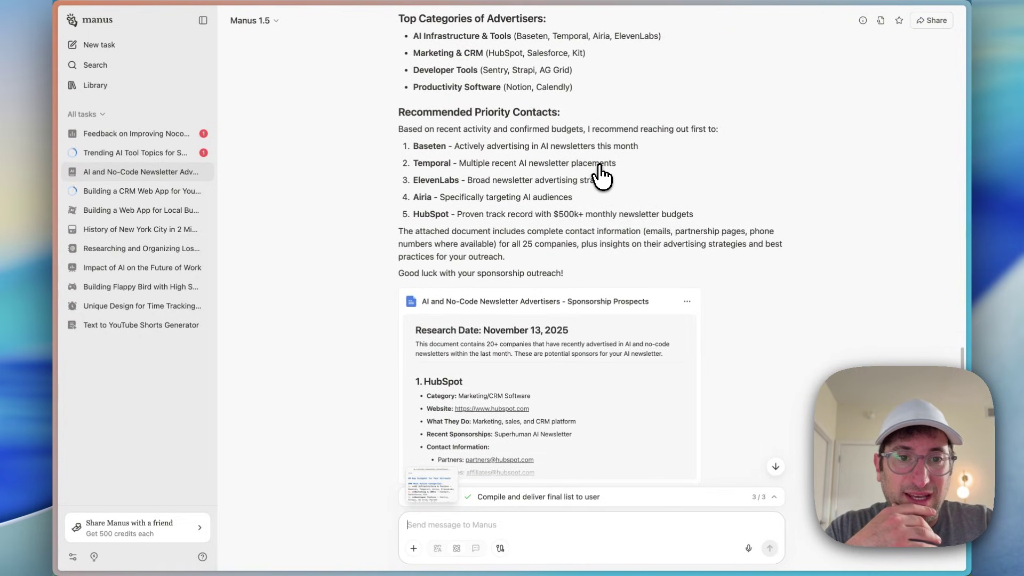
{"action": "scroll", "coordinate": [461, 140], "scroll_direction": "down", "scroll_amount": 1}
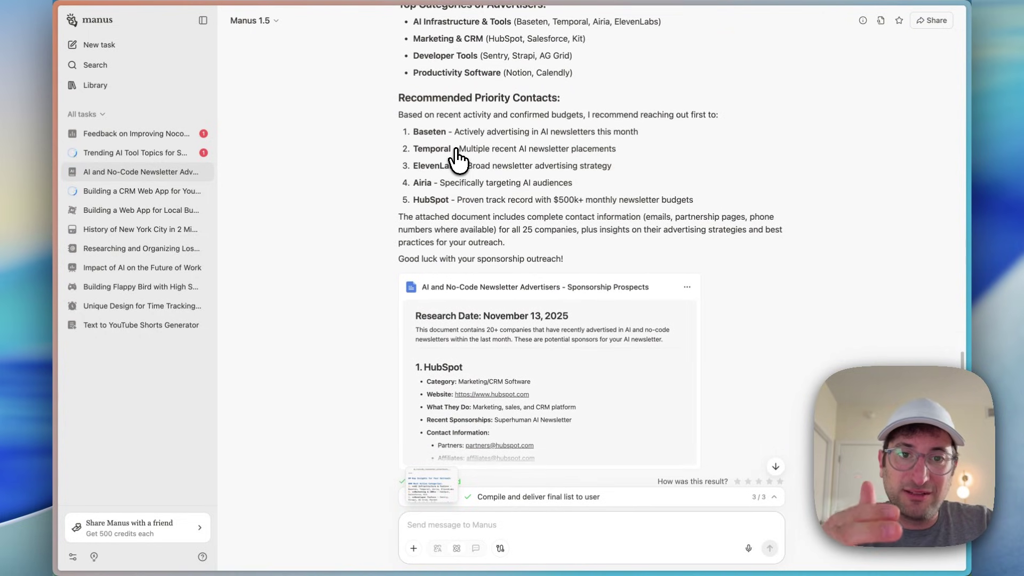
{"action": "scroll", "coordinate": [457, 159], "scroll_direction": "down", "scroll_amount": 1}
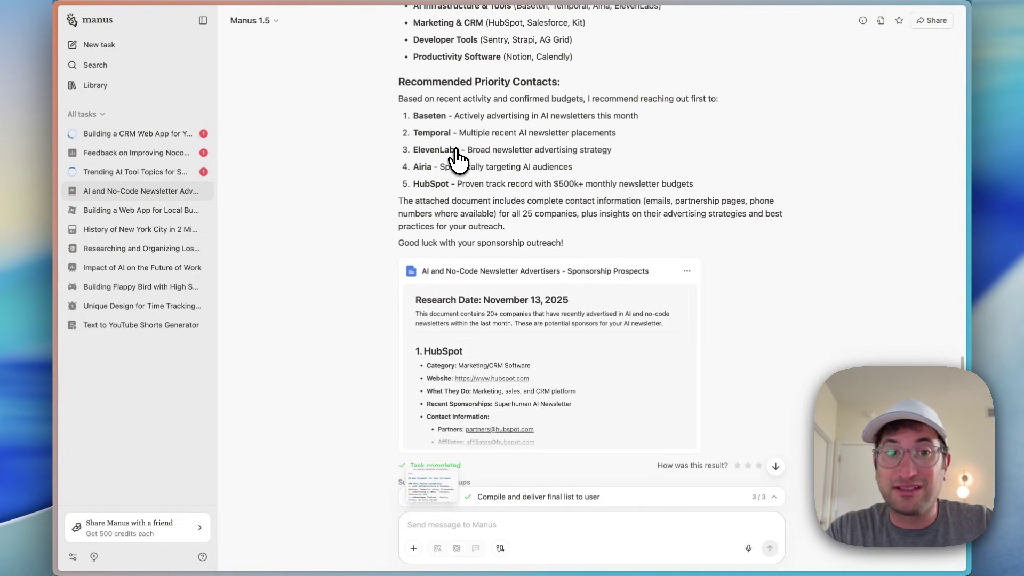
{"action": "left_click", "coordinate": [534, 181]}
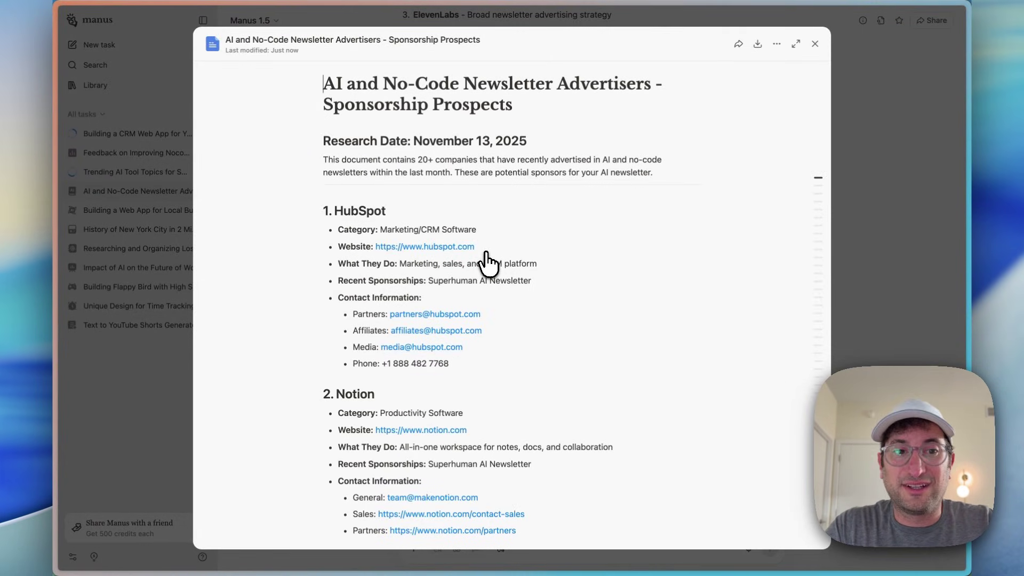
{"action": "scroll", "coordinate": [381, 300], "scroll_direction": "down", "scroll_amount": 5}
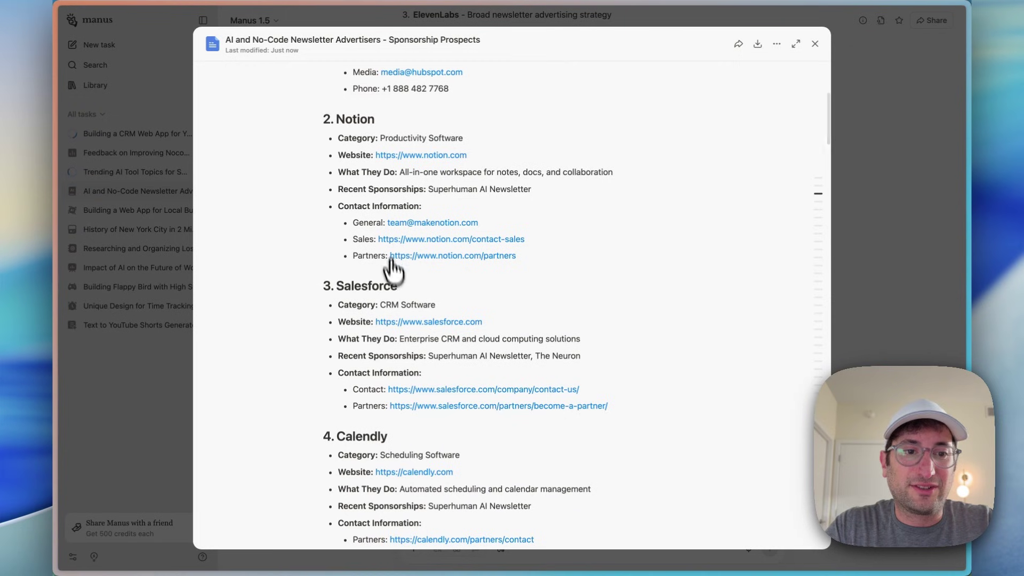
{"action": "scroll", "coordinate": [400, 320], "scroll_direction": "down", "scroll_amount": 1}
{"action": "scroll", "coordinate": [392, 328], "scroll_direction": "down", "scroll_amount": 3}
{"action": "scroll", "coordinate": [368, 328], "scroll_direction": "up", "scroll_amount": 3}
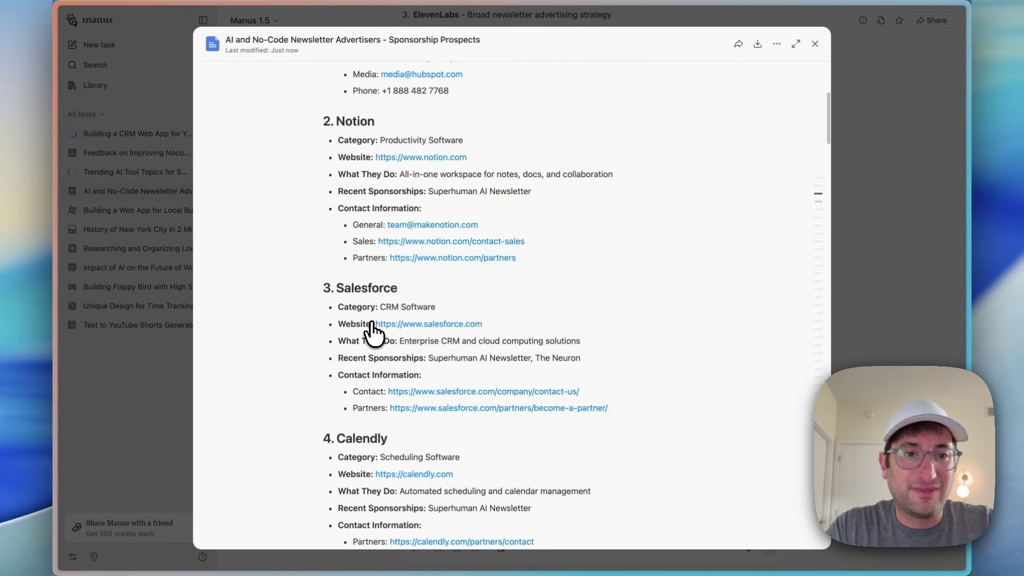
{"action": "scroll", "coordinate": [372, 332], "scroll_direction": "up", "scroll_amount": 2}
{"action": "scroll", "coordinate": [374, 331], "scroll_direction": "up", "scroll_amount": 1}
{"action": "scroll", "coordinate": [373, 331], "scroll_direction": "up", "scroll_amount": 1}
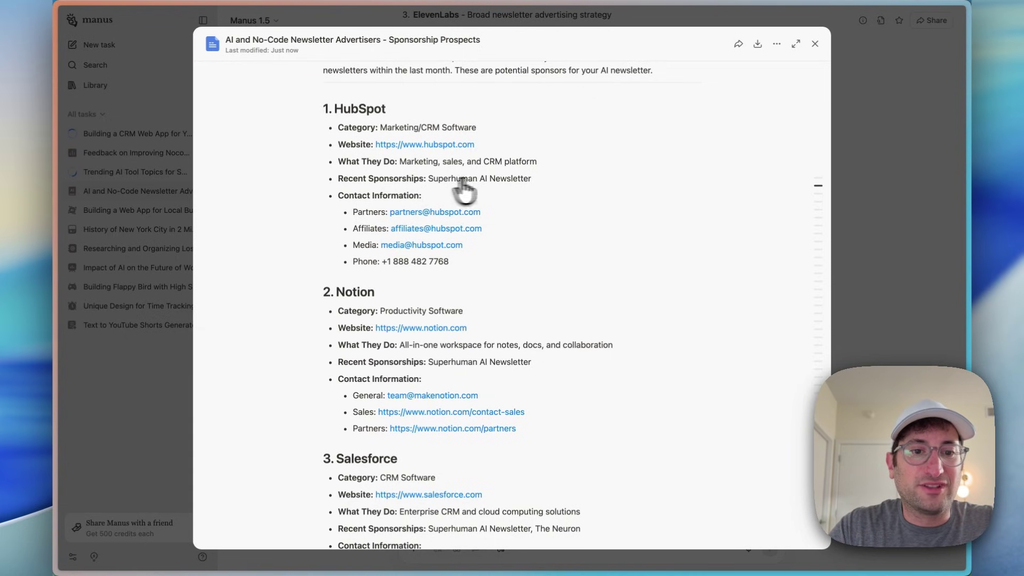
{"action": "scroll", "coordinate": [452, 272], "scroll_direction": "down", "scroll_amount": 5}
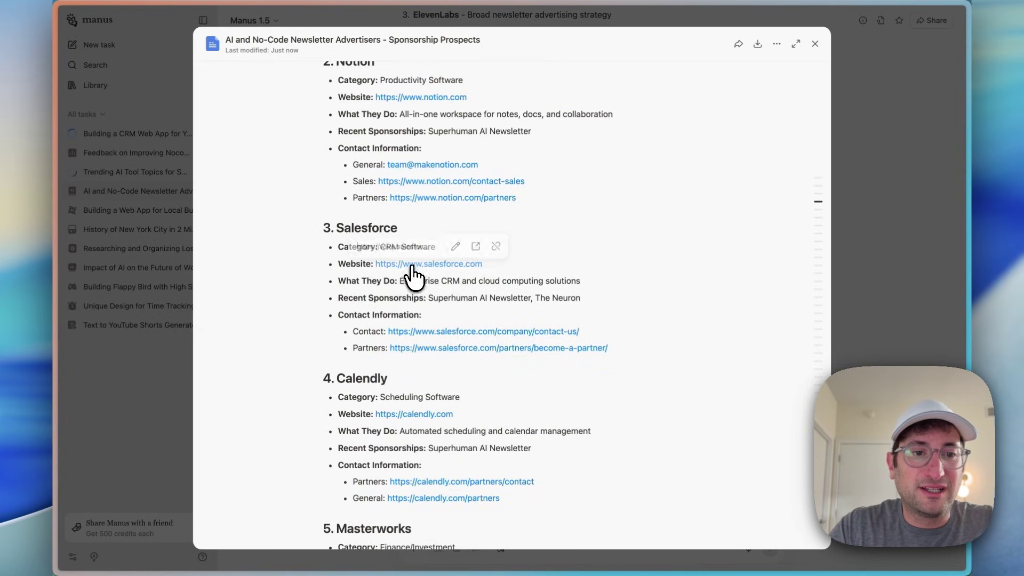
{"action": "scroll", "coordinate": [368, 272], "scroll_direction": "down", "scroll_amount": 6}
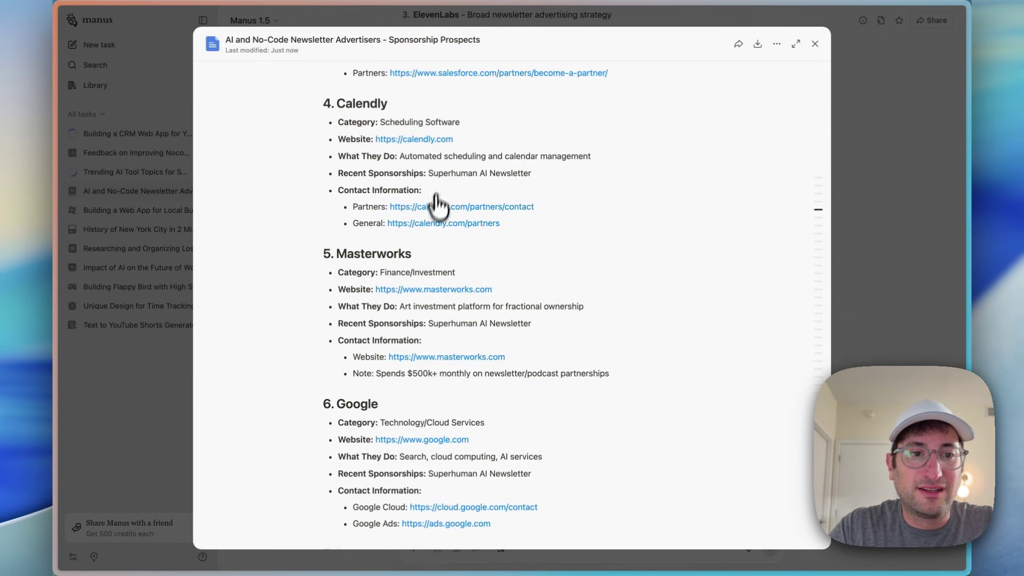
{"action": "scroll", "coordinate": [435, 210], "scroll_direction": "down", "scroll_amount": 2}
{"action": "scroll", "coordinate": [411, 251], "scroll_direction": "down", "scroll_amount": 4}
{"action": "scroll", "coordinate": [409, 240], "scroll_direction": "down", "scroll_amount": 2}
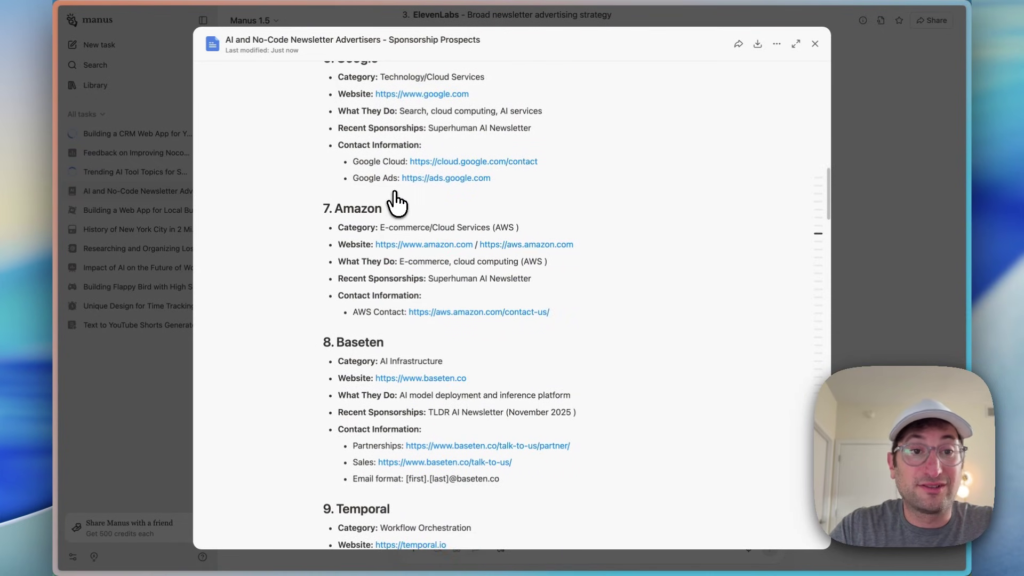
{"action": "scroll", "coordinate": [397, 204], "scroll_direction": "down", "scroll_amount": 5}
{"action": "scroll", "coordinate": [396, 240], "scroll_direction": "down", "scroll_amount": 10}
{"action": "scroll", "coordinate": [396, 280], "scroll_direction": "up", "scroll_amount": 10}
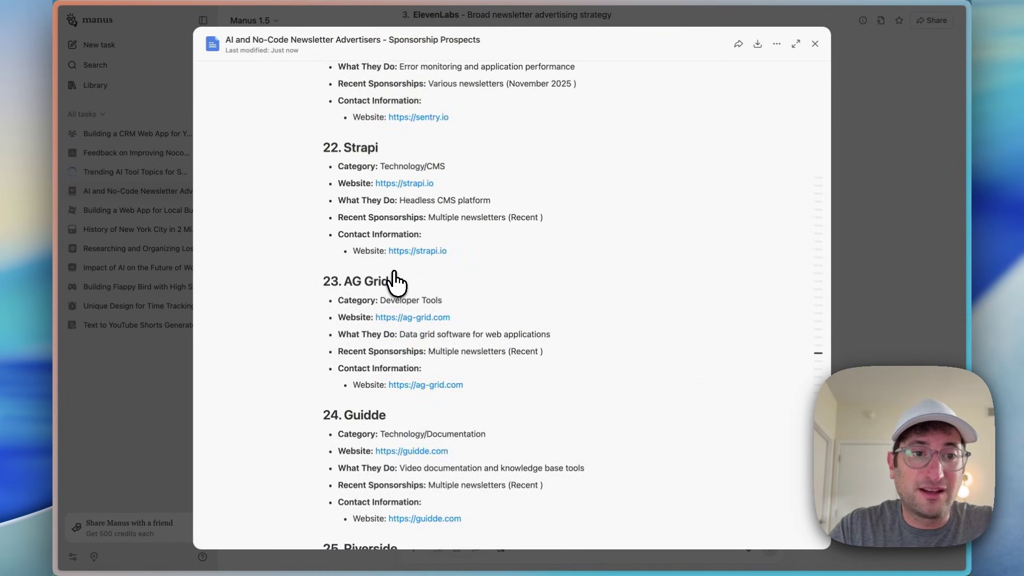
{"action": "scroll", "coordinate": [393, 284], "scroll_direction": "up", "scroll_amount": 1}
{"action": "scroll", "coordinate": [393, 278], "scroll_direction": "up", "scroll_amount": 2}
Ask Manus for the advertiser data as a spreadsheet with newsletter links and ad copy
{"action": "key", "text": "Escape"}
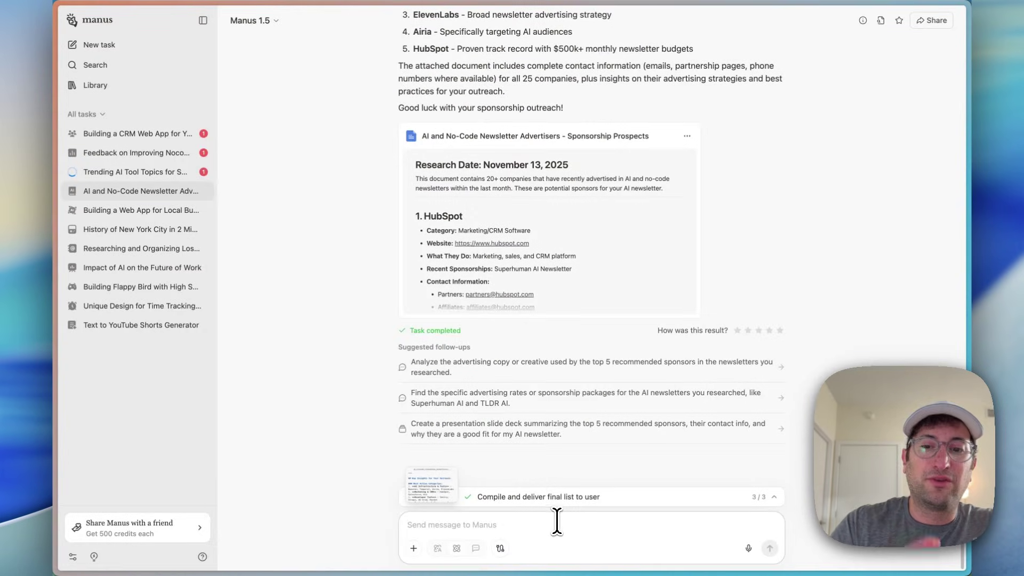
{"action": "type", "text": "Plea"}
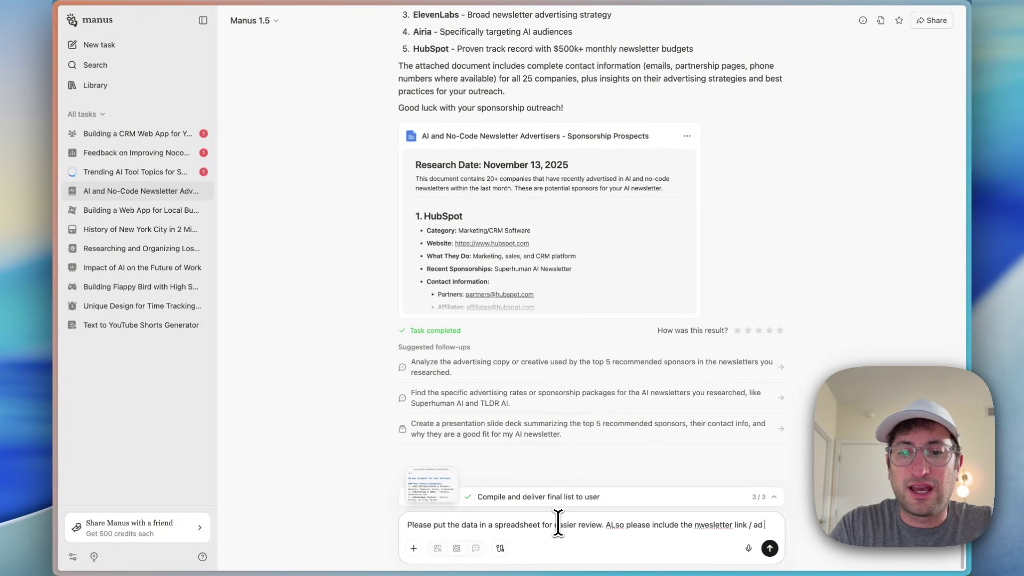
{"action": "type", "text": "copy that was used"}
{"action": "left_click", "coordinate": [753, 515]}
{"action": "key", "text": "BackSpace"}
{"action": "type", "text": "and/or"}
{"action": "key", "text": "Return"}
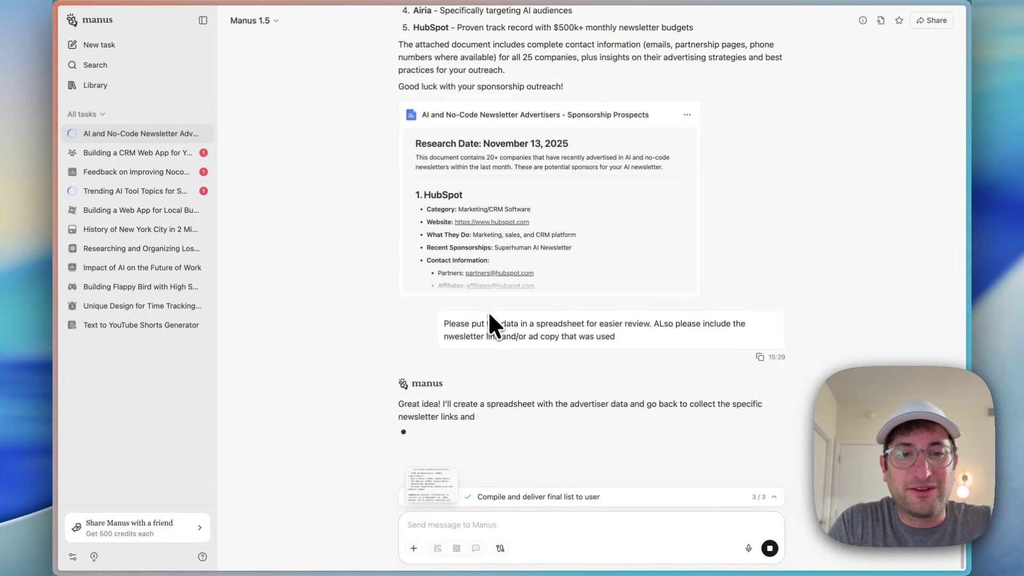
{"action": "scroll", "coordinate": [526, 339], "scroll_direction": "up", "scroll_amount": 1}
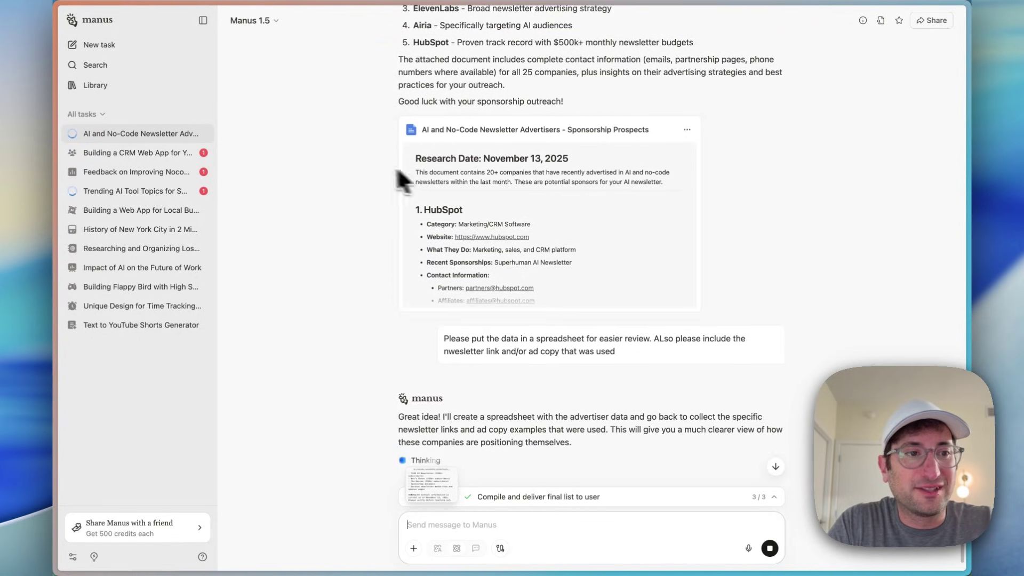
{"action": "mouse_move", "coordinate": [136, 152]}
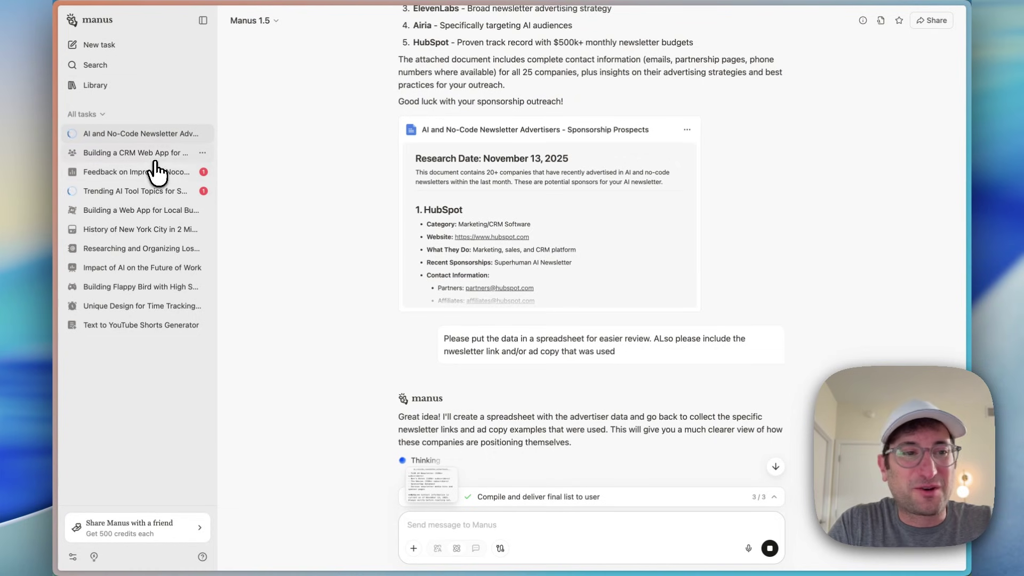
Inspect the CRM's users and sponsorships database tables, then preview the eleven-deal Sponsorships page
{"action": "left_click", "coordinate": [156, 154]}
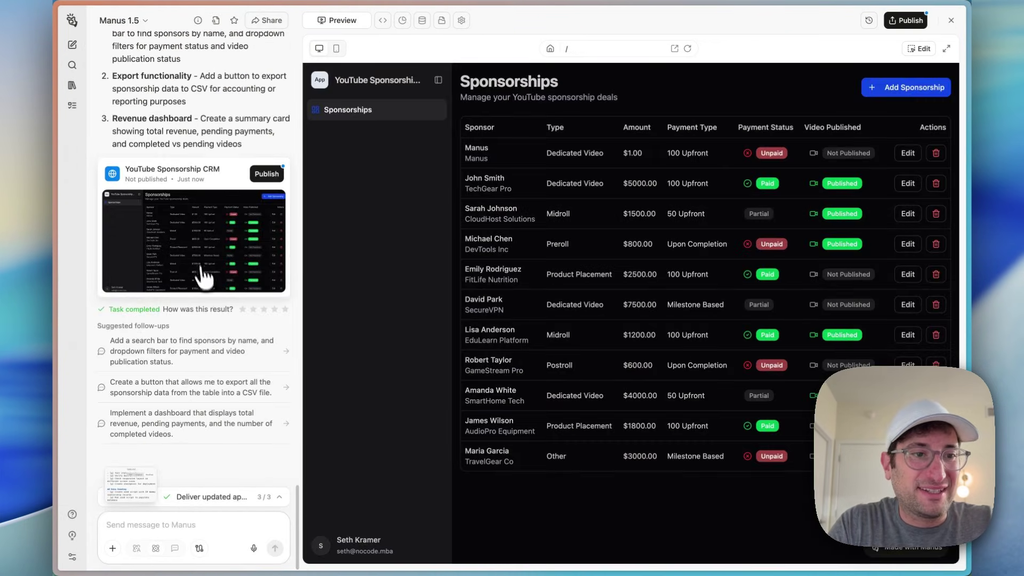
{"action": "scroll", "coordinate": [203, 264], "scroll_direction": "up", "scroll_amount": 2}
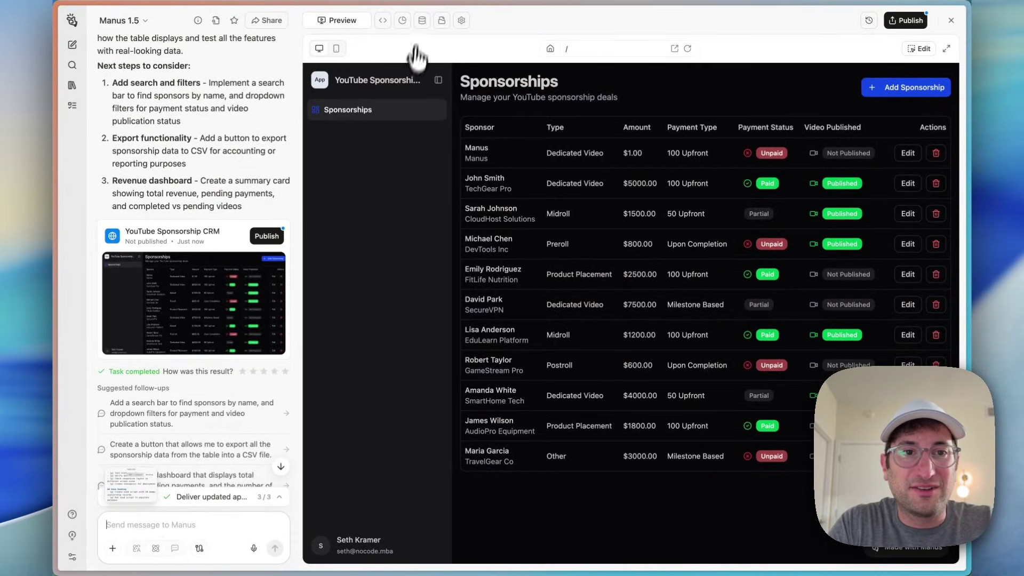
{"action": "left_click", "coordinate": [421, 20]}
{"action": "left_click", "coordinate": [343, 73]}
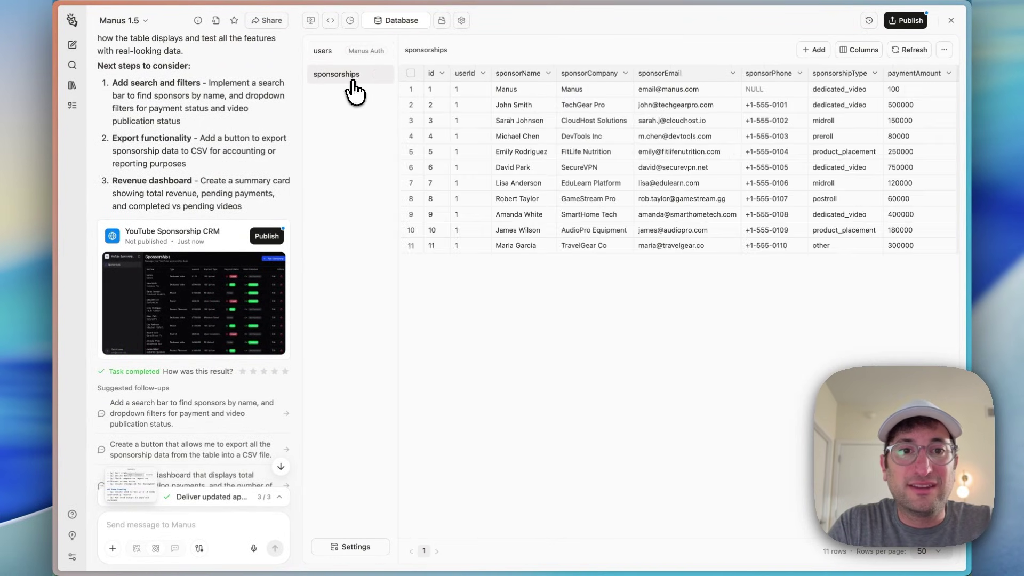
{"action": "left_click", "coordinate": [336, 53]}
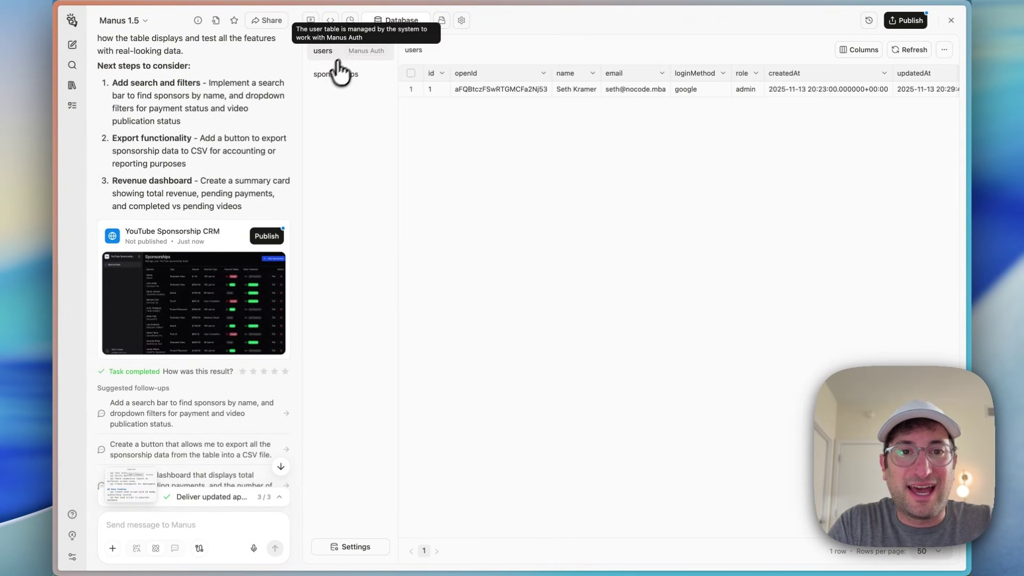
{"action": "left_click", "coordinate": [336, 74]}
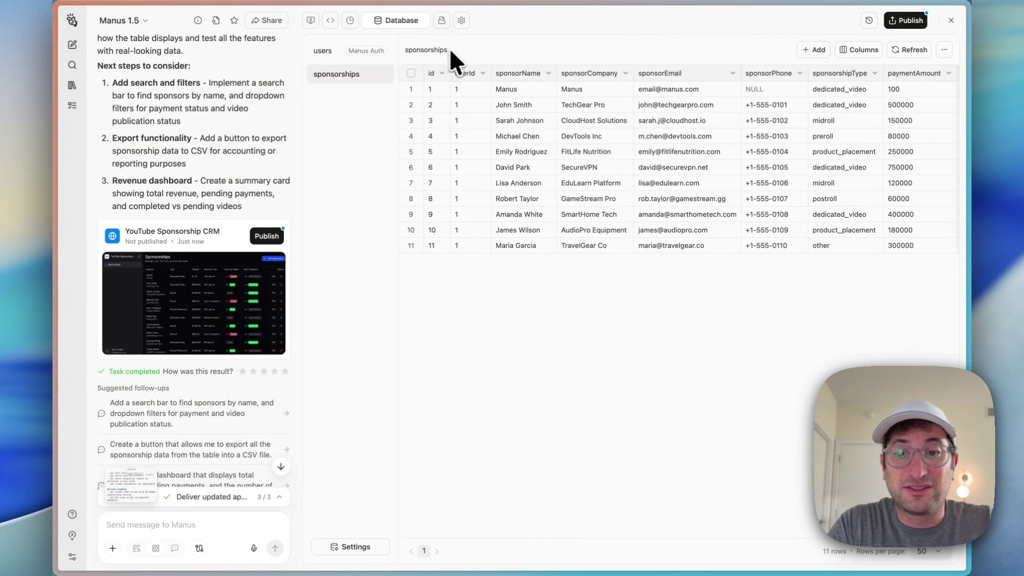
{"action": "left_click", "coordinate": [311, 22]}
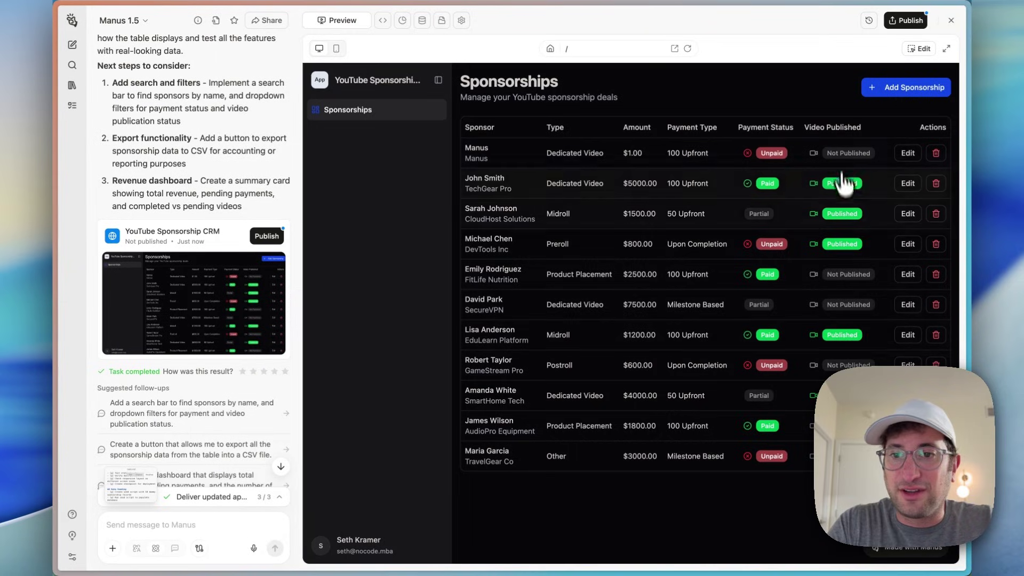
Ask Manus to add publish dates, a recording-status field and a Trello-style board view
{"action": "left_click", "coordinate": [151, 526]}
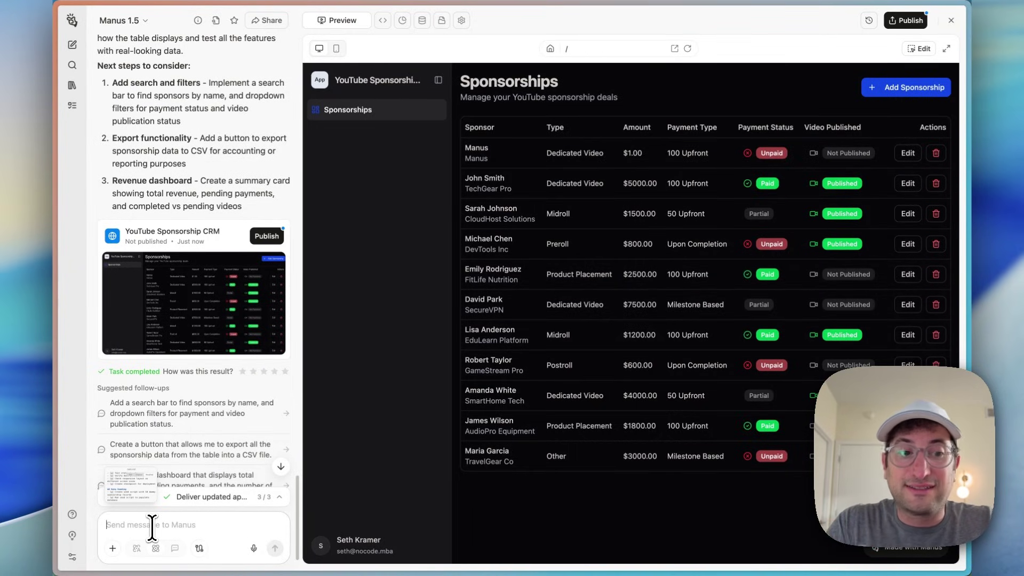
{"action": "scroll", "coordinate": [178, 472], "scroll_direction": "down", "scroll_amount": 2}
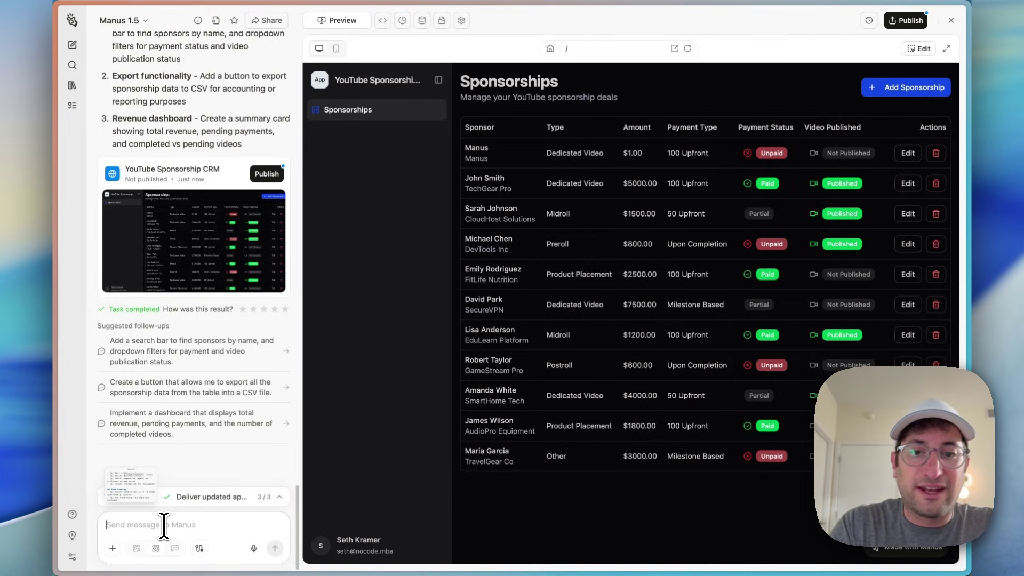
{"action": "type", "text": "let's add publish dates as well."}
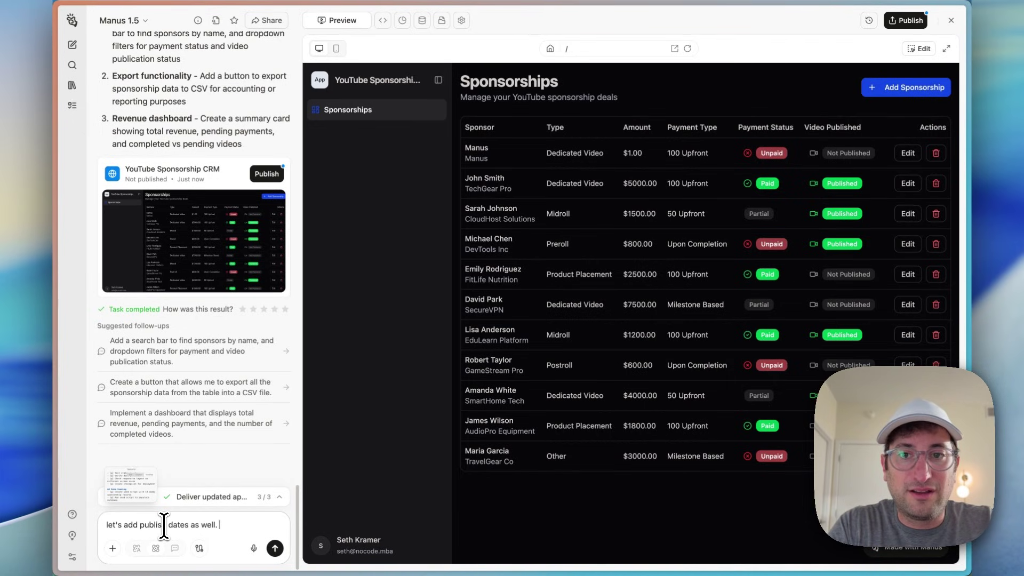
{"action": "type", "text": "(record"}
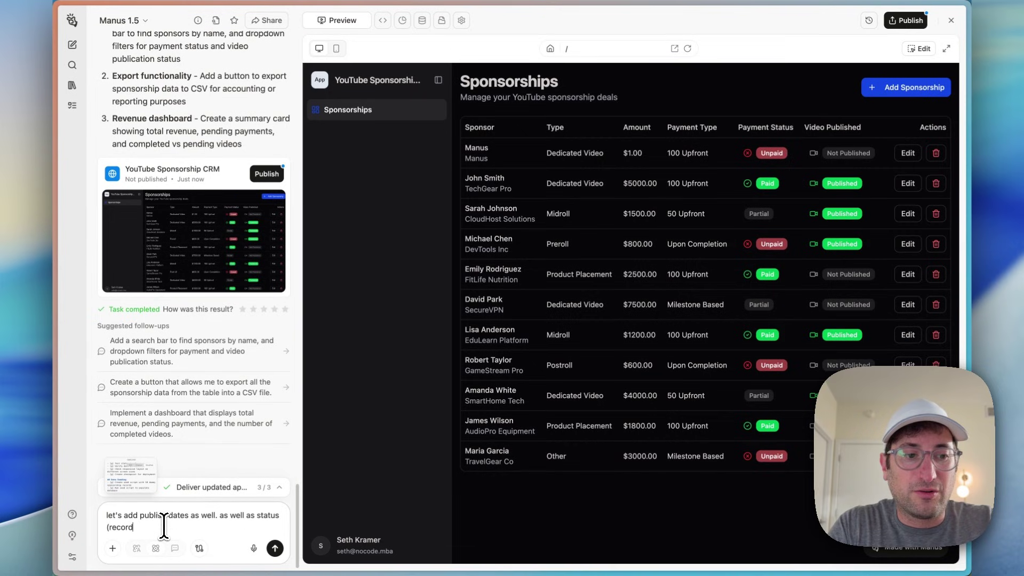
{"action": "type", "text": "mple)."}
{"action": "key", "text": "shift+Return"}
{"action": "key", "text": "shift+Return"}
{"action": "type", "text": "A"}
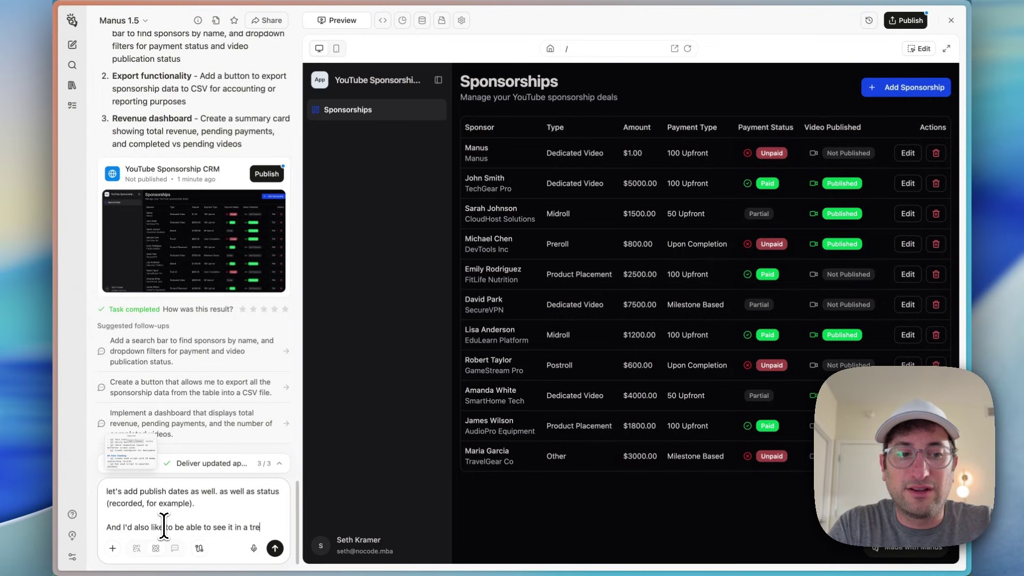
{"action": "type", "text": "rmat"}
{"action": "key", "text": "Return"}
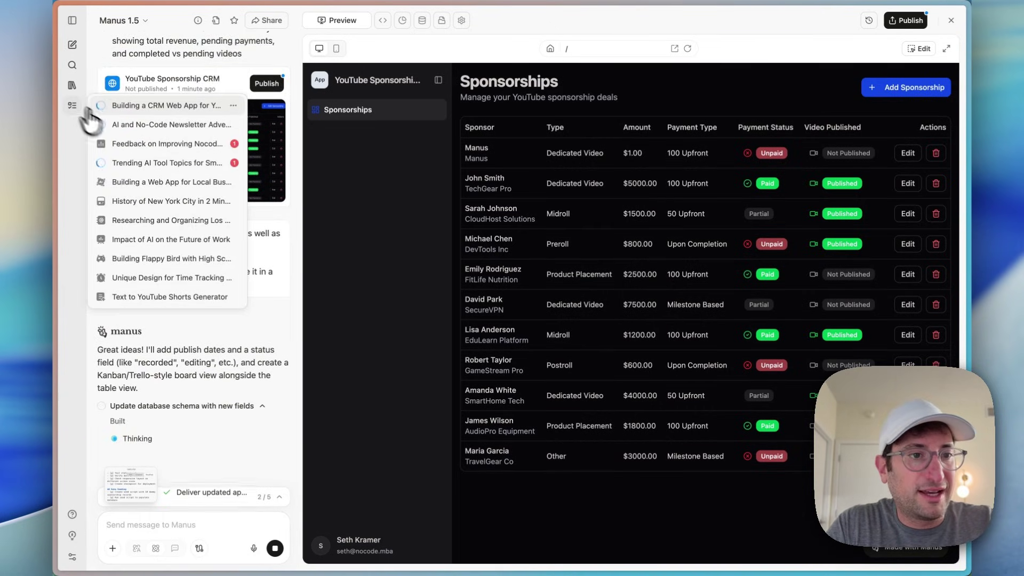
Look at the Trending AI Tool Topics task, then the nocode.mba homepage feedback task
{"action": "left_click", "coordinate": [138, 146]}
{"action": "left_click", "coordinate": [143, 191]}
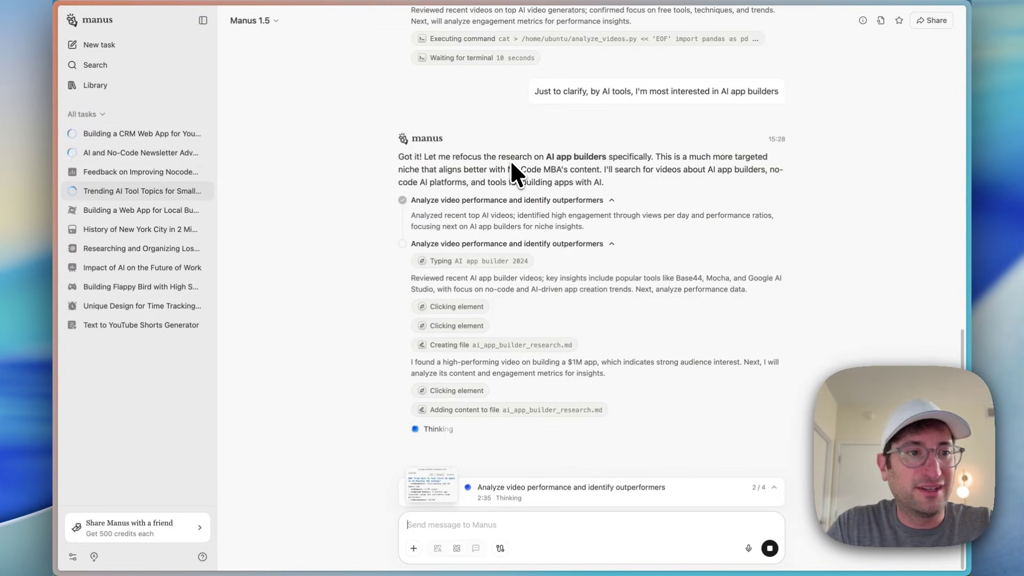
{"action": "left_click", "coordinate": [109, 173]}
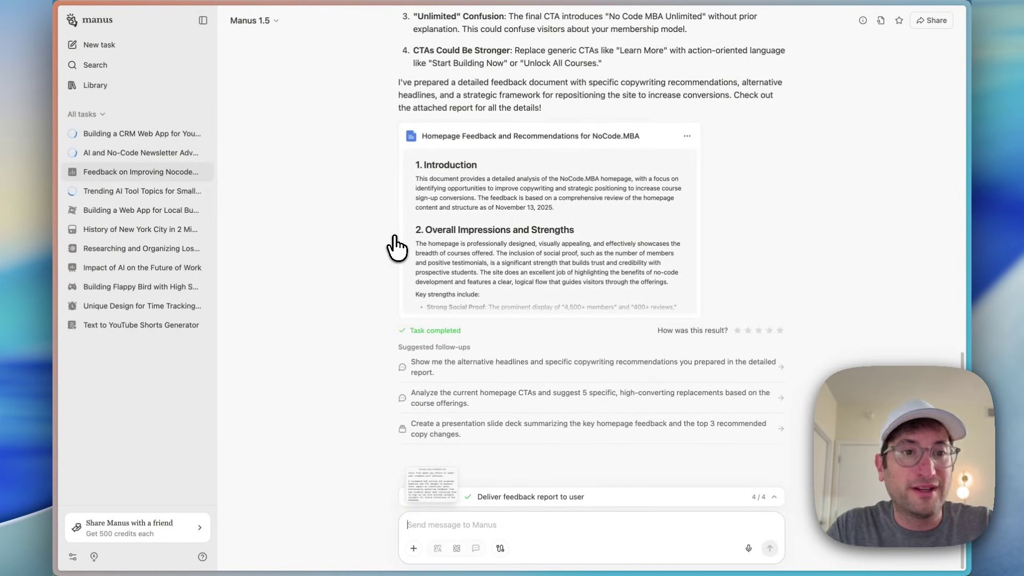
{"action": "left_click", "coordinate": [496, 232]}
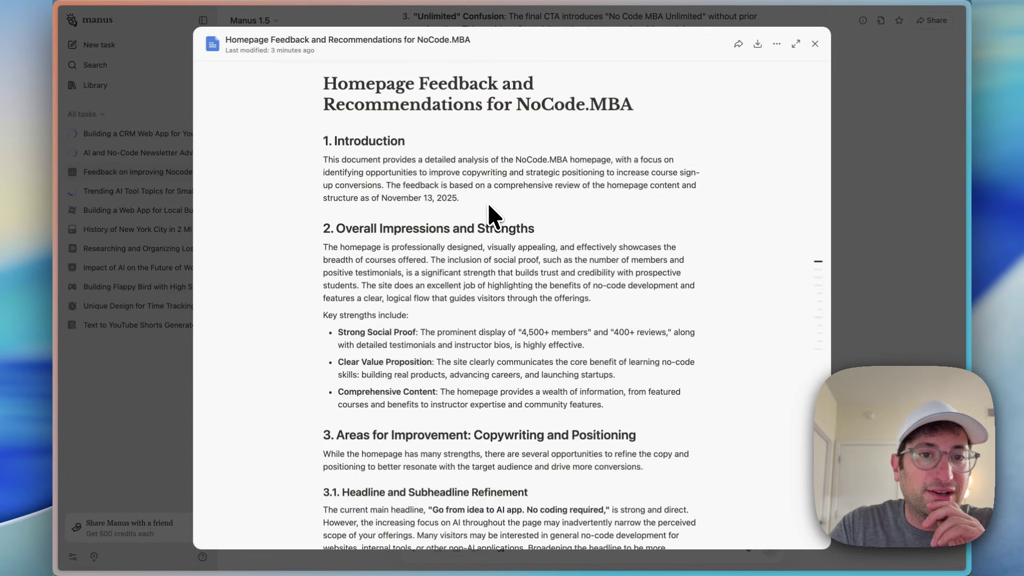
{"action": "scroll", "coordinate": [455, 202], "scroll_direction": "down", "scroll_amount": 10}
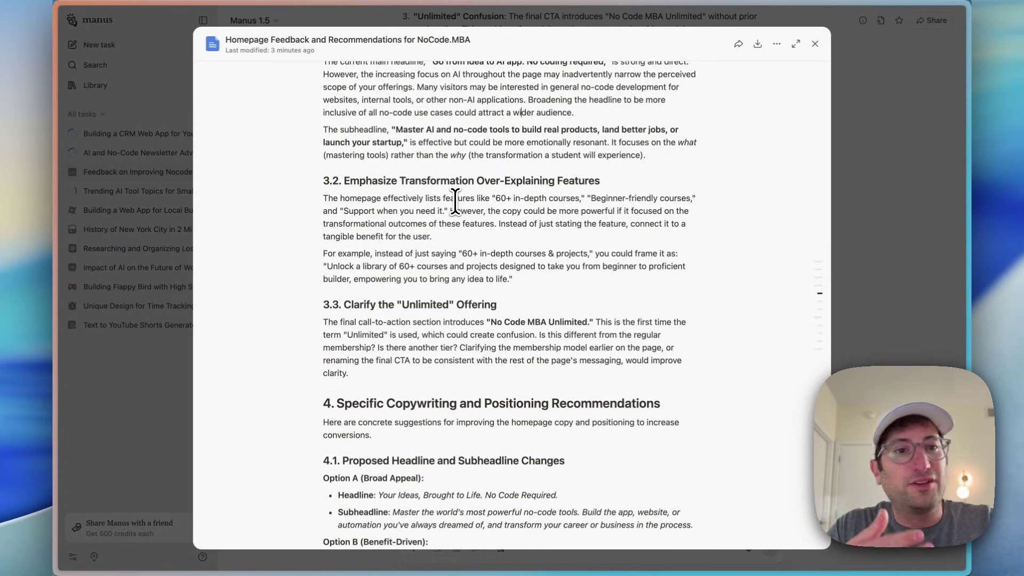
{"action": "scroll", "coordinate": [455, 201], "scroll_direction": "up", "scroll_amount": 2}
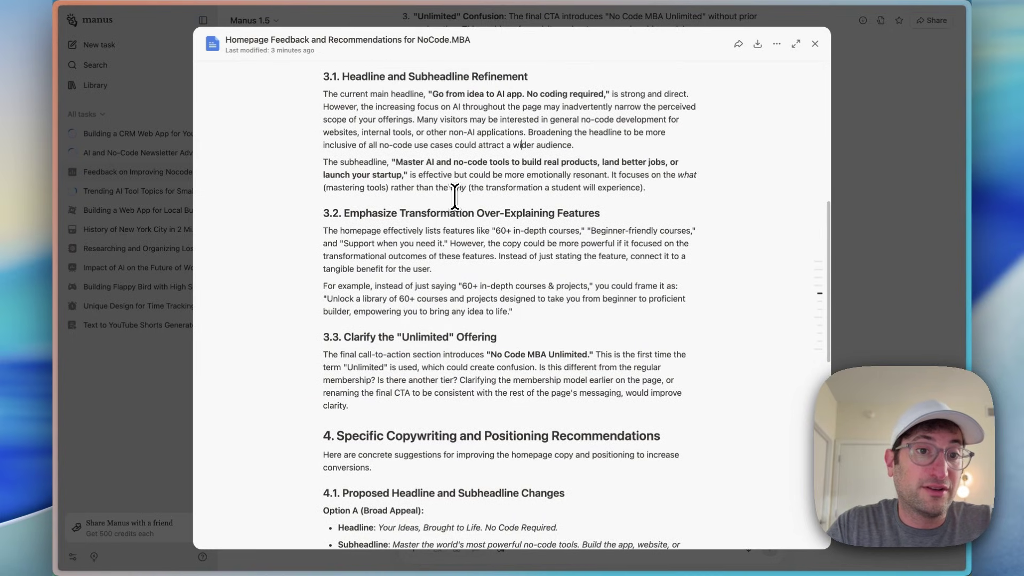
{"action": "scroll", "coordinate": [459, 201], "scroll_direction": "down", "scroll_amount": 3}
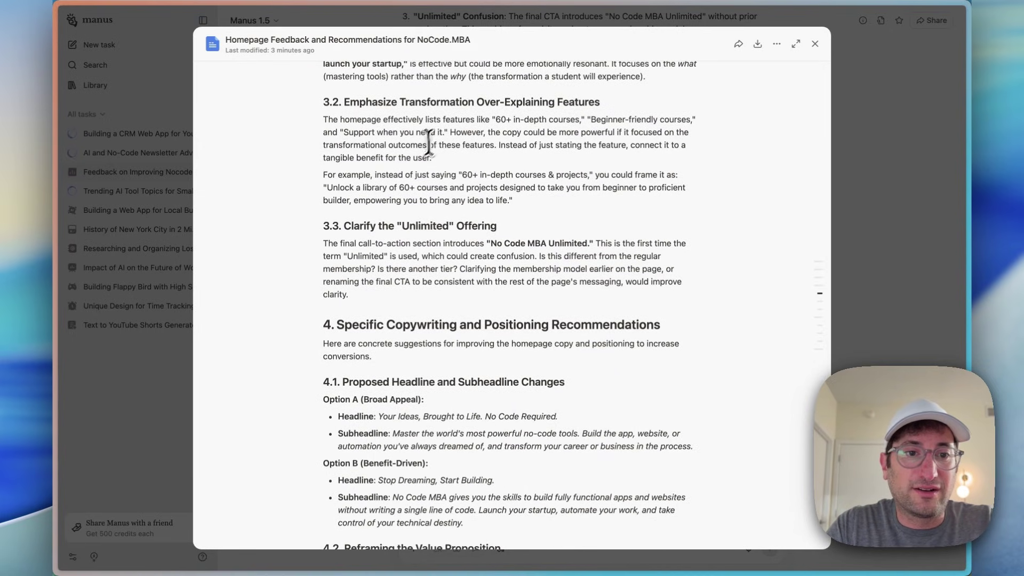
{"action": "scroll", "coordinate": [432, 176], "scroll_direction": "down", "scroll_amount": 2}
{"action": "scroll", "coordinate": [432, 200], "scroll_direction": "down", "scroll_amount": 2}
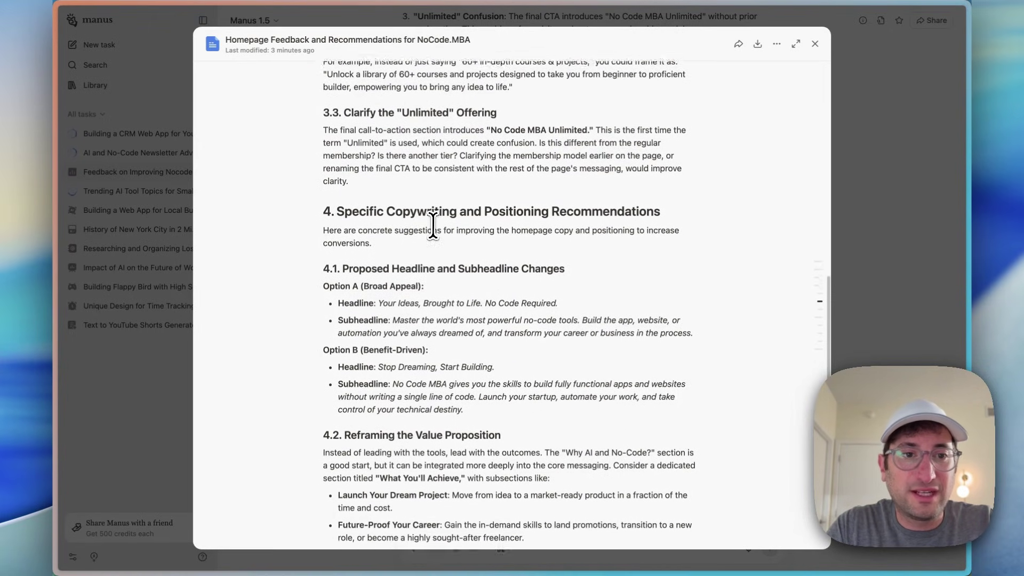
{"action": "scroll", "coordinate": [432, 224], "scroll_direction": "down", "scroll_amount": 3}
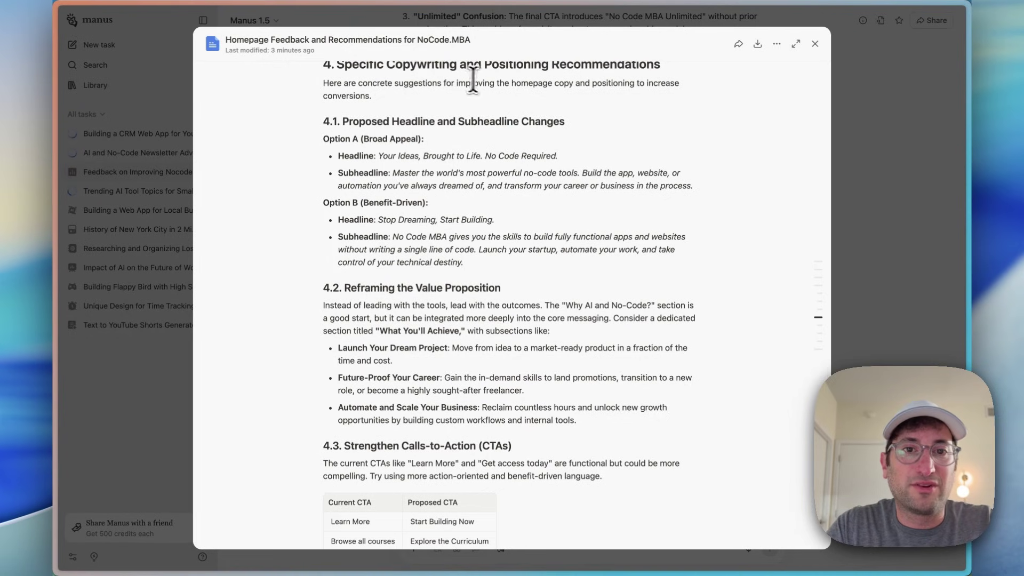
{"action": "scroll", "coordinate": [474, 120], "scroll_direction": "down", "scroll_amount": 1}
{"action": "scroll", "coordinate": [414, 127], "scroll_direction": "up", "scroll_amount": 1}
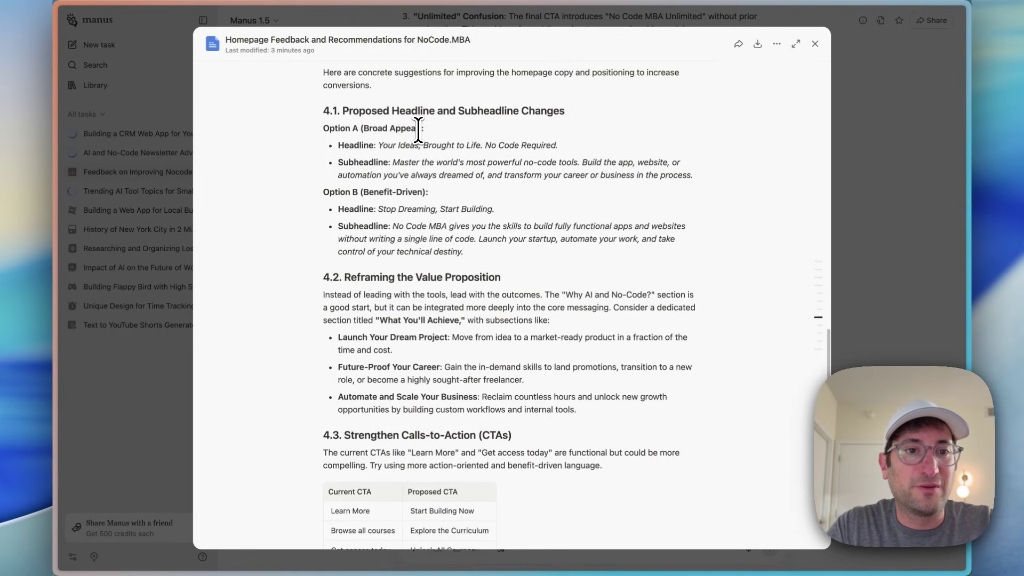
{"action": "left_click_drag", "start_coordinate": [369, 115], "coordinate": [480, 112]}
{"action": "left_click", "coordinate": [448, 124]}
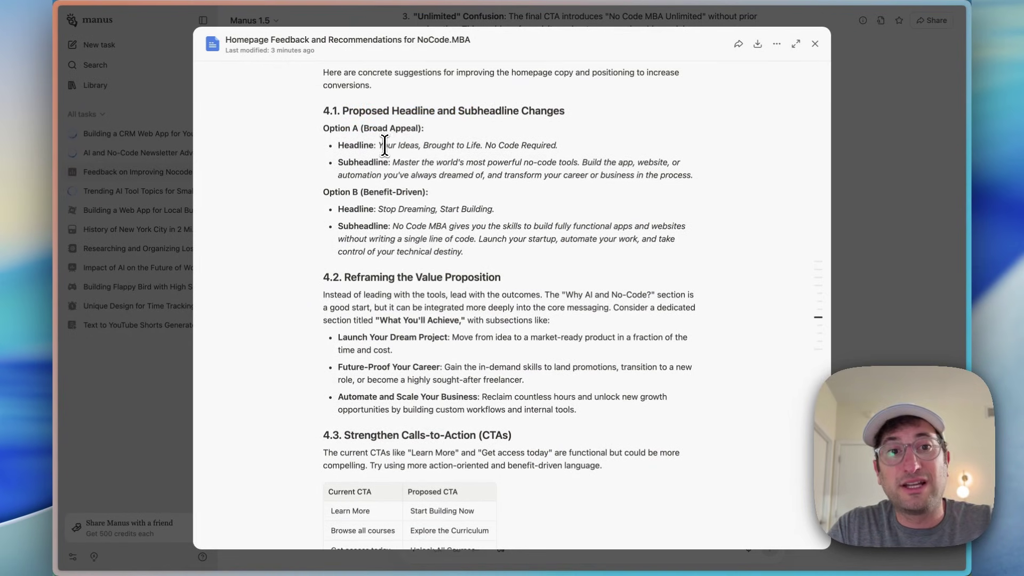
{"action": "left_click_drag", "start_coordinate": [379, 145], "coordinate": [551, 142]}
{"action": "left_click", "coordinate": [478, 154]}
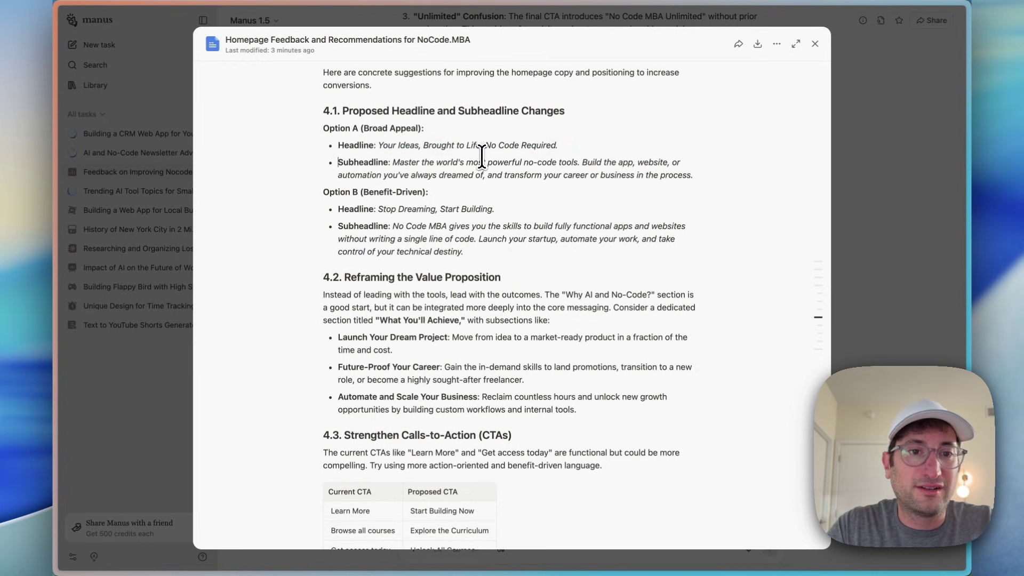
{"action": "scroll", "coordinate": [478, 159], "scroll_direction": "down", "scroll_amount": 2}
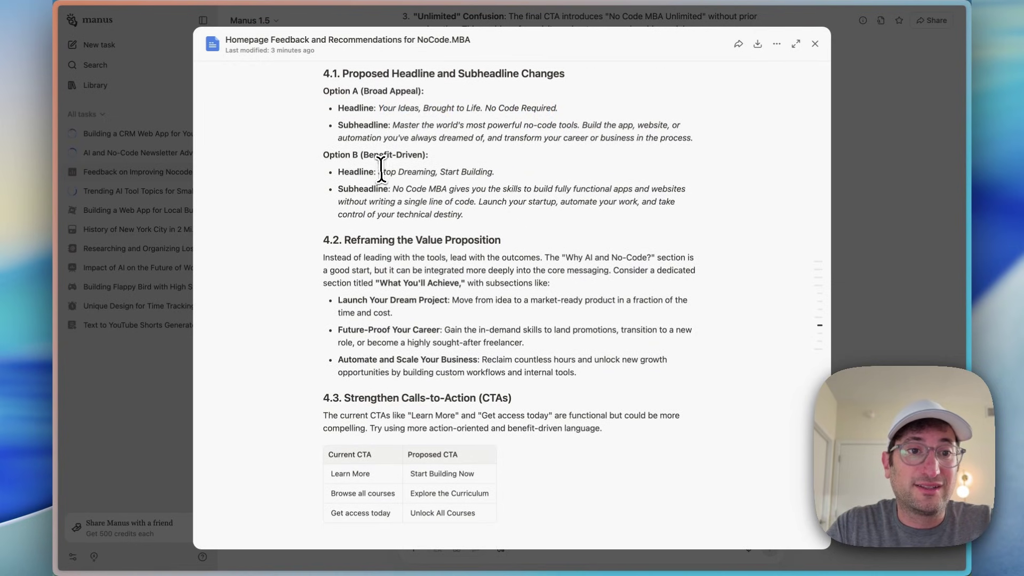
{"action": "mouse_move", "coordinate": [378, 171]}
{"action": "left_mouse_down"}
{"action": "mouse_move", "coordinate": [486, 173]}
{"action": "mouse_move", "coordinate": [379, 173]}
{"action": "left_mouse_up"}
{"action": "left_click", "coordinate": [489, 191]}
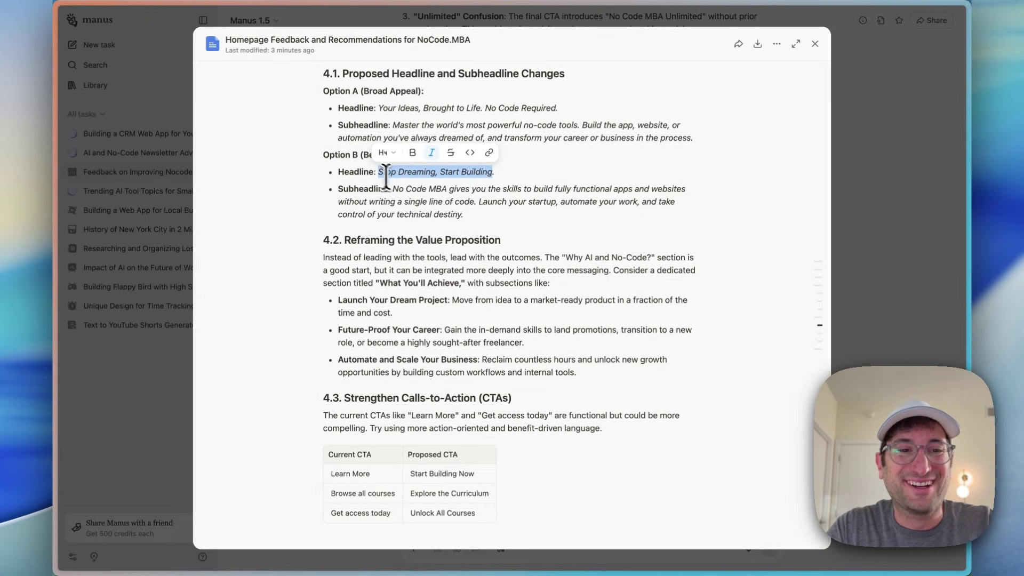
{"action": "scroll", "coordinate": [392, 184], "scroll_direction": "down", "scroll_amount": 2}
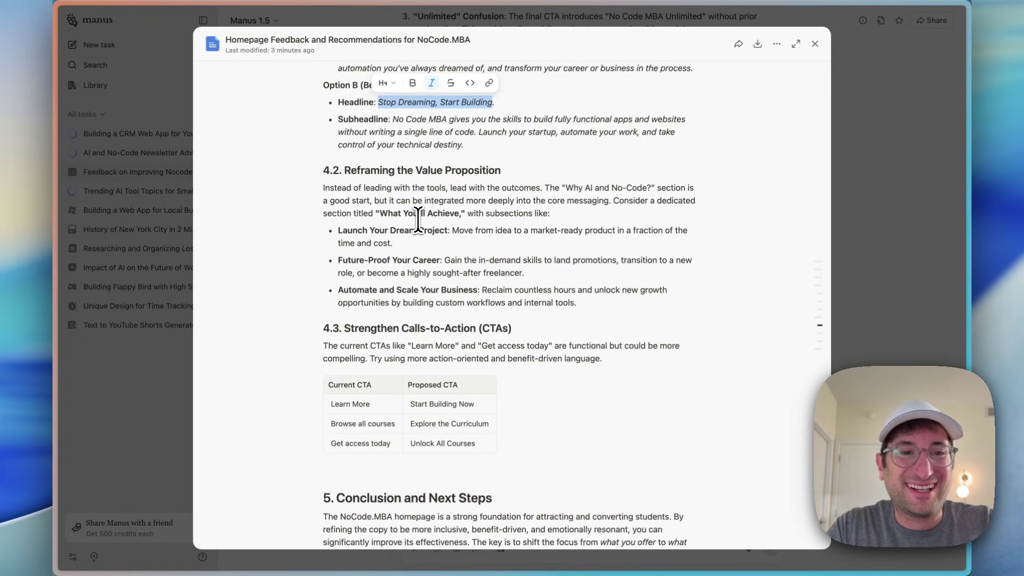
{"action": "scroll", "coordinate": [417, 220], "scroll_direction": "down", "scroll_amount": 2}
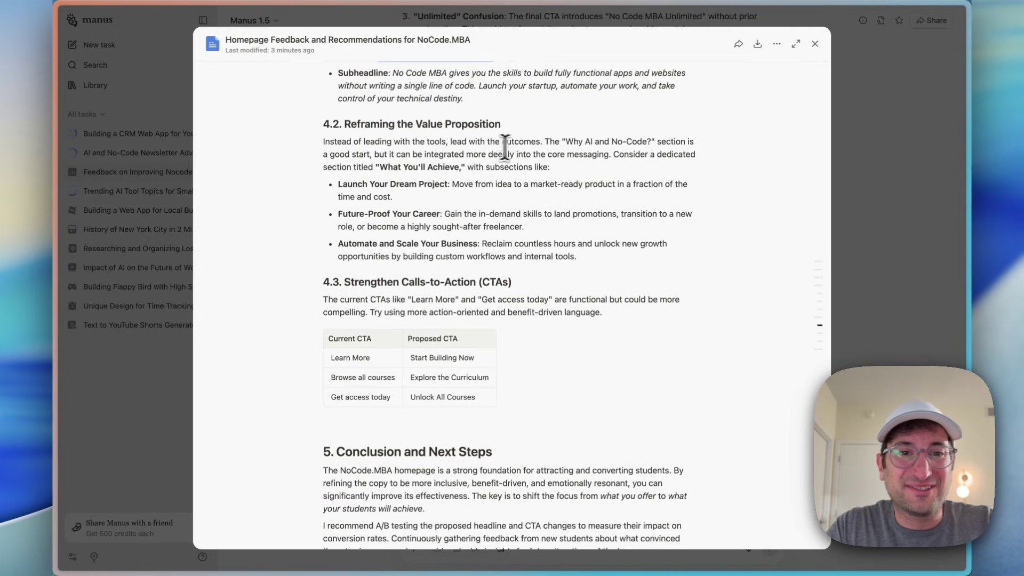
{"action": "scroll", "coordinate": [560, 160], "scroll_direction": "down", "scroll_amount": 1}
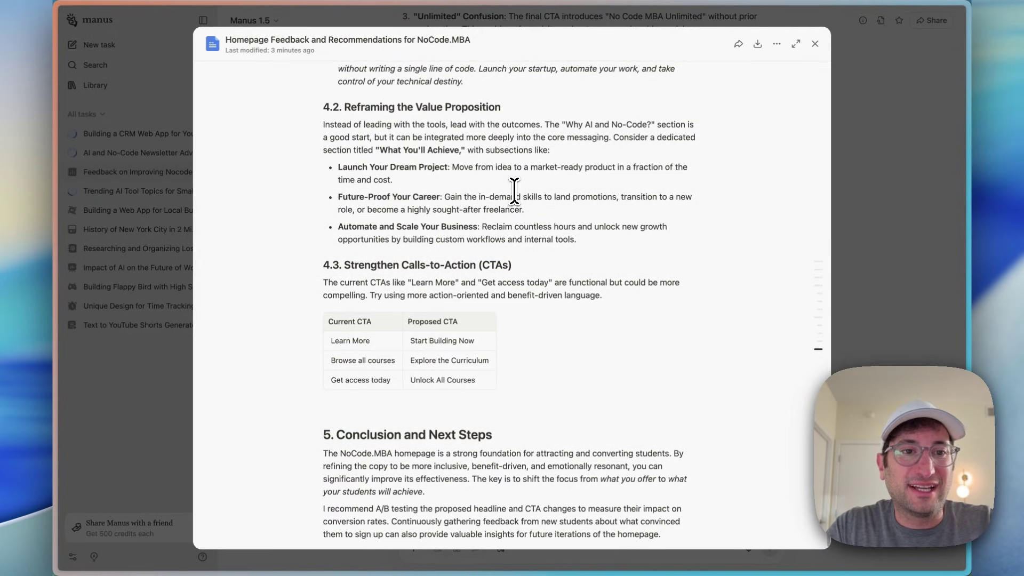
{"action": "left_click_drag", "start_coordinate": [378, 149], "coordinate": [461, 149]}
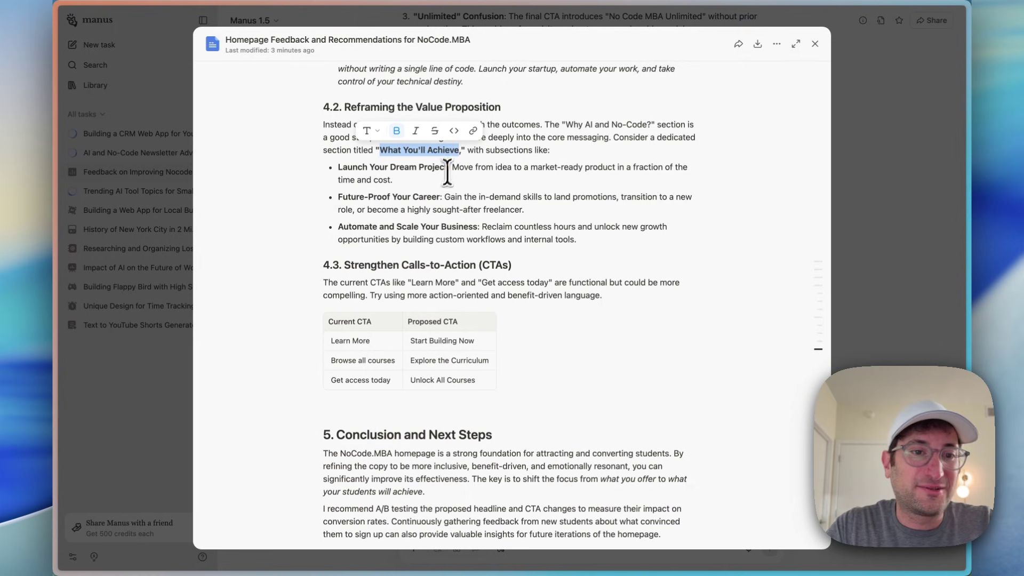
{"action": "scroll", "coordinate": [441, 181], "scroll_direction": "down", "scroll_amount": 1}
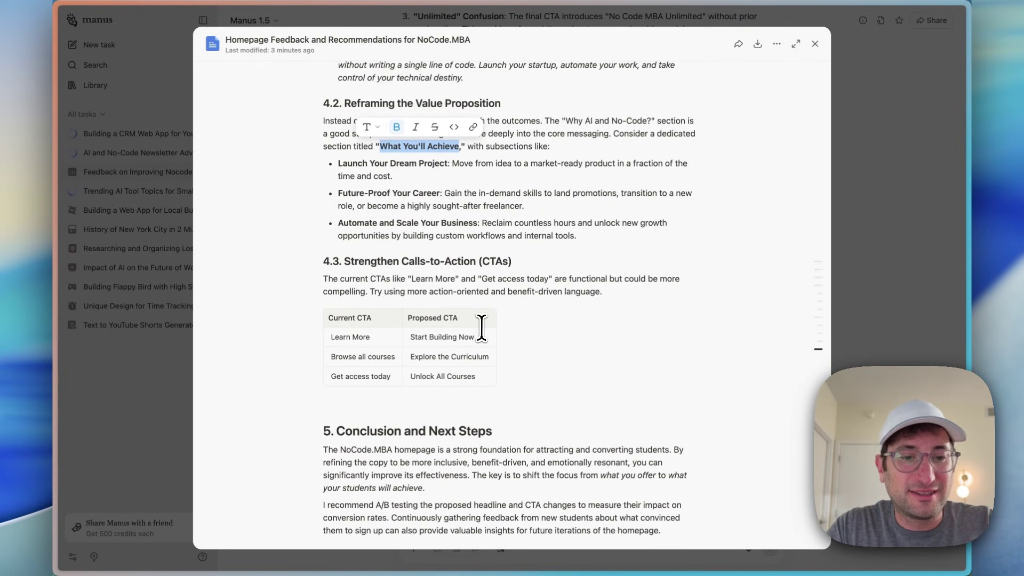
{"action": "key", "text": "Escape"}
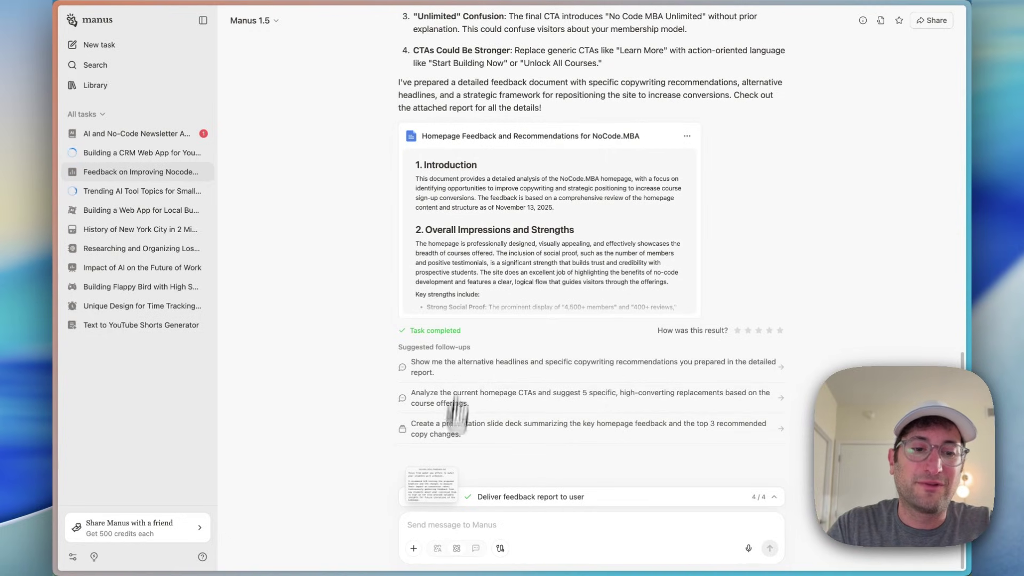
Praise the homepage feedback and ask Manus for competitor research to find more ideas
{"action": "left_click", "coordinate": [436, 523]}
{"action": "type", "text": "This is a"}
{"action": "key", "text": "shift+Return"}
{"action": "key", "text": "shift+Return"}
{"action": "type", "text": "Can you also do some compeitor resea"}
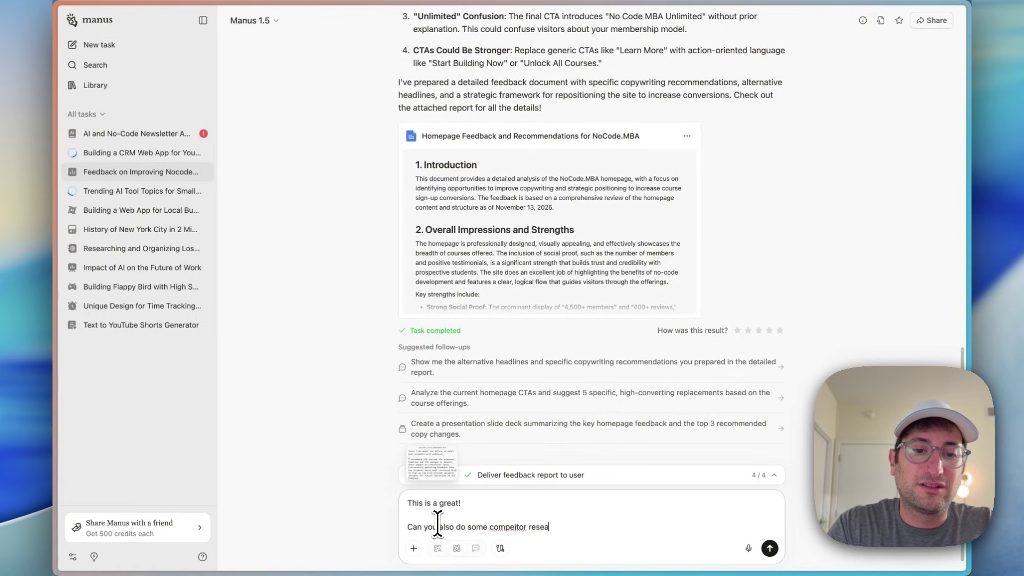
{"action": "type", "text": "s?"}
{"action": "key", "text": "Return"}
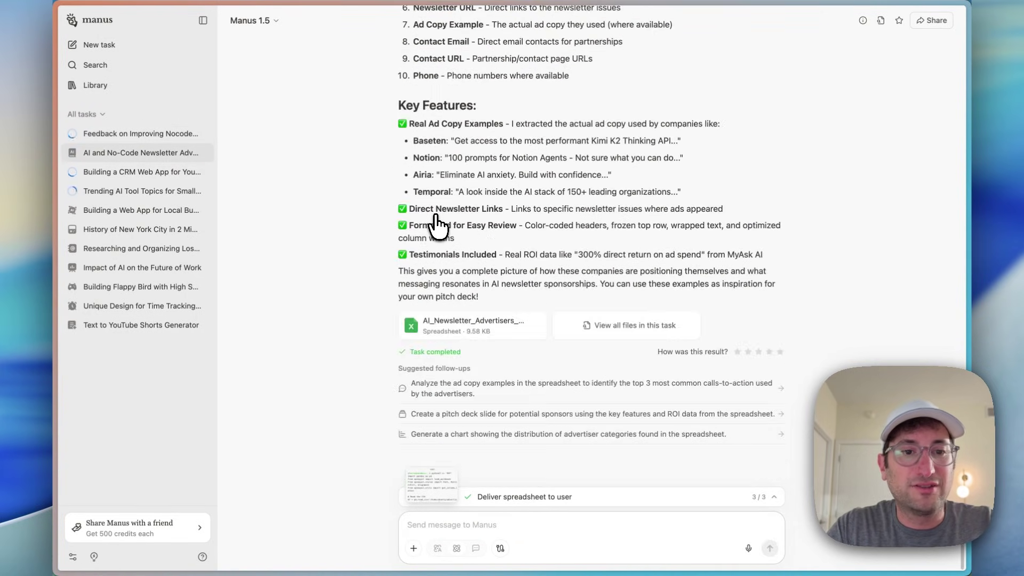
Open AI_Newsletter_Advertisers_Database.xlsx full-window and scroll across its columns
{"action": "left_click", "coordinate": [474, 327]}
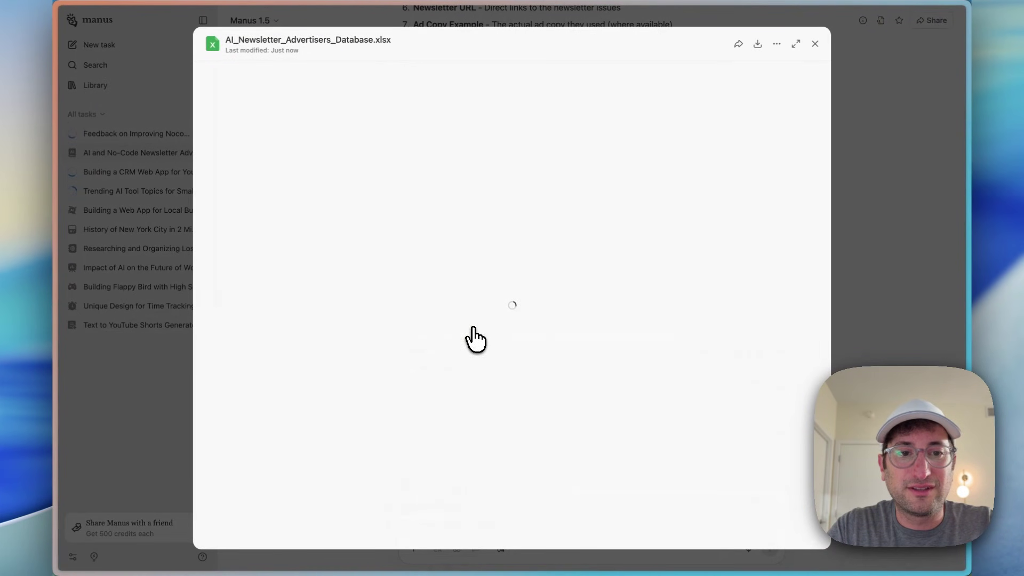
{"action": "scroll", "coordinate": [474, 338], "scroll_direction": "right", "scroll_amount": 1}
{"action": "left_click", "coordinate": [854, 43]}
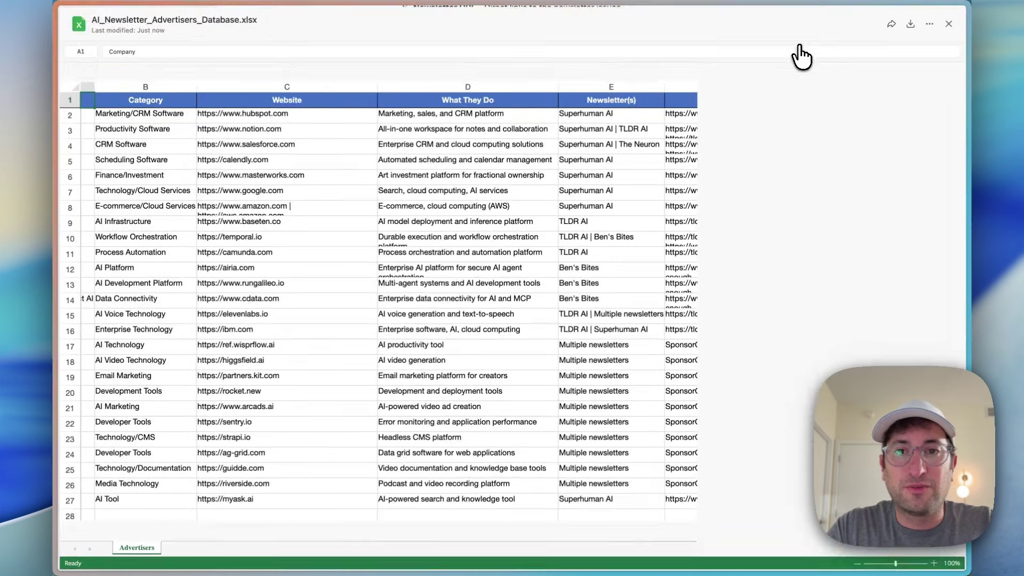
{"action": "scroll", "coordinate": [768, 136], "scroll_direction": "right", "scroll_amount": 1}
{"action": "left_click", "coordinate": [911, 22]}
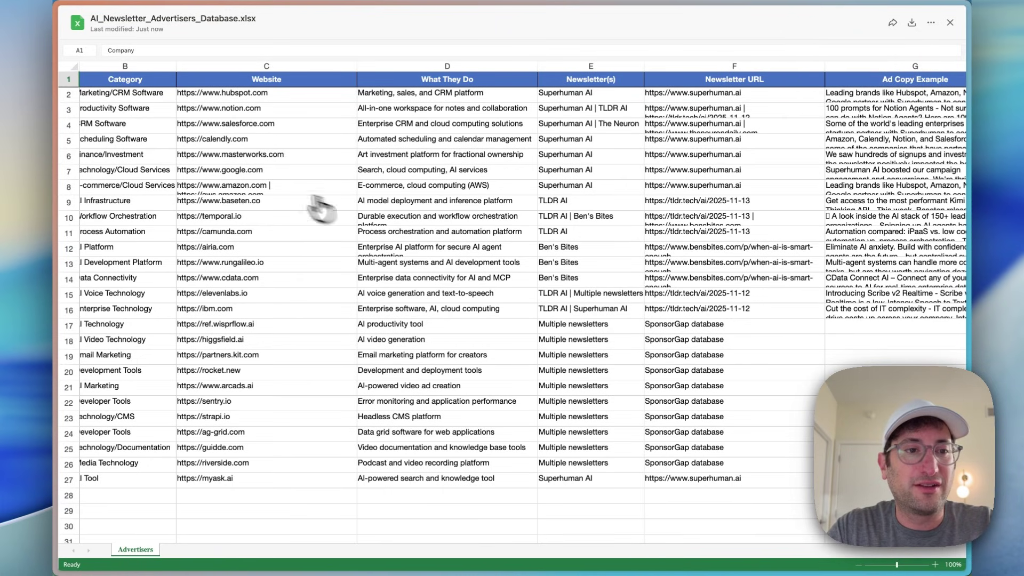
{"action": "left_click", "coordinate": [261, 187]}
{"action": "scroll", "coordinate": [273, 246], "scroll_direction": "right", "scroll_amount": 2}
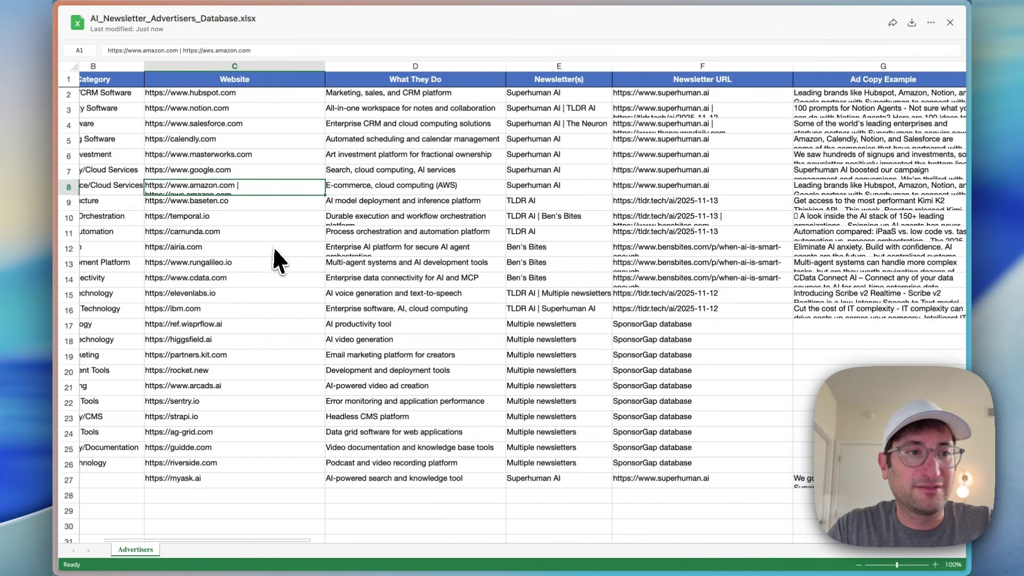
{"action": "scroll", "coordinate": [214, 535], "scroll_direction": "right", "scroll_amount": 3}
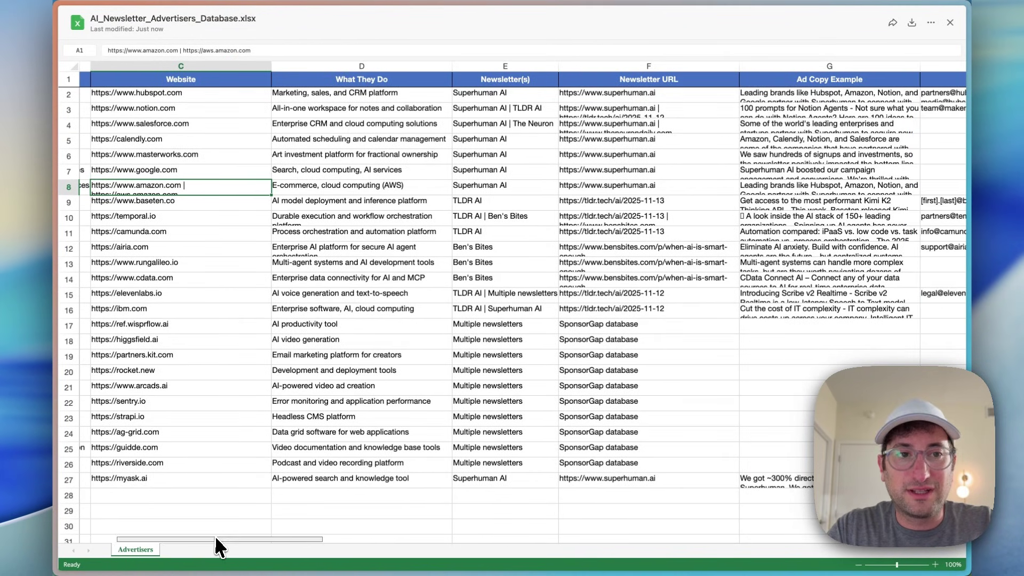
{"action": "left_click_drag", "start_coordinate": [220, 537], "coordinate": [261, 534]}
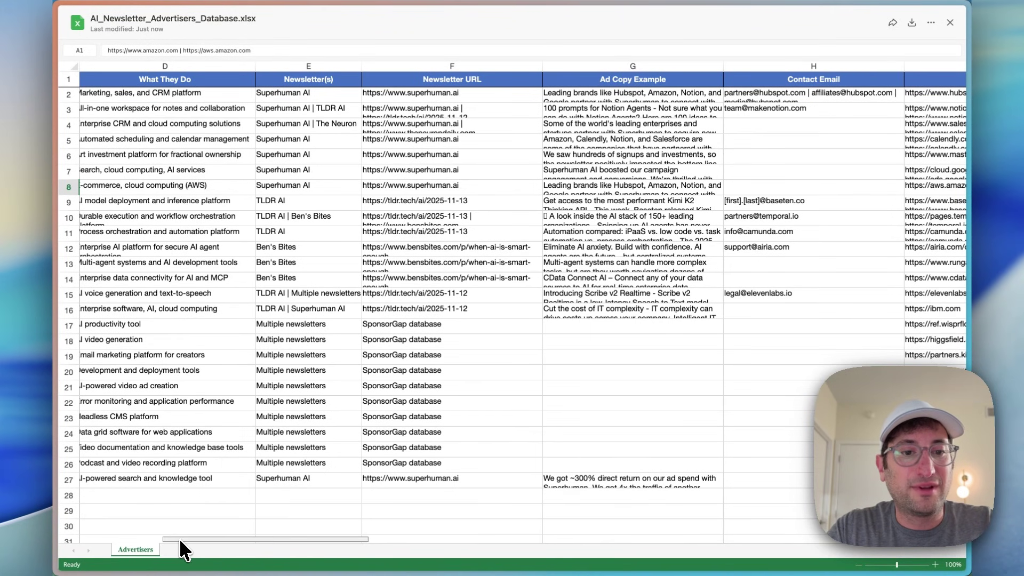
{"action": "mouse_move", "coordinate": [178, 539]}
{"action": "left_mouse_down"}
{"action": "mouse_move", "coordinate": [191, 539]}
{"action": "mouse_move", "coordinate": [91, 520]}
{"action": "mouse_move", "coordinate": [186, 524]}
{"action": "left_mouse_up"}
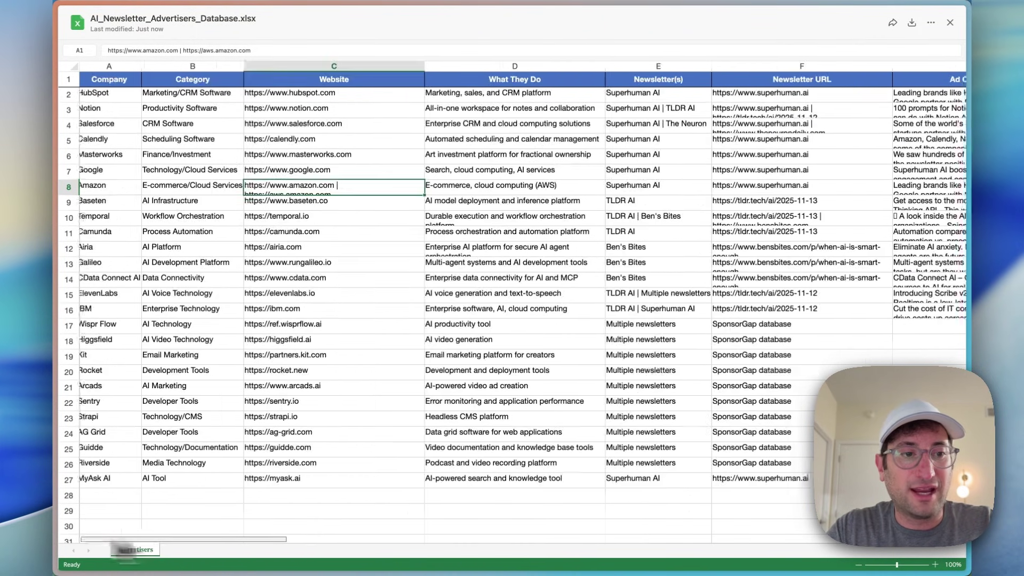
{"action": "mouse_move", "coordinate": [202, 536]}
{"action": "left_mouse_down"}
{"action": "mouse_move", "coordinate": [60, 535]}
{"action": "mouse_move", "coordinate": [172, 537]}
{"action": "left_mouse_up"}
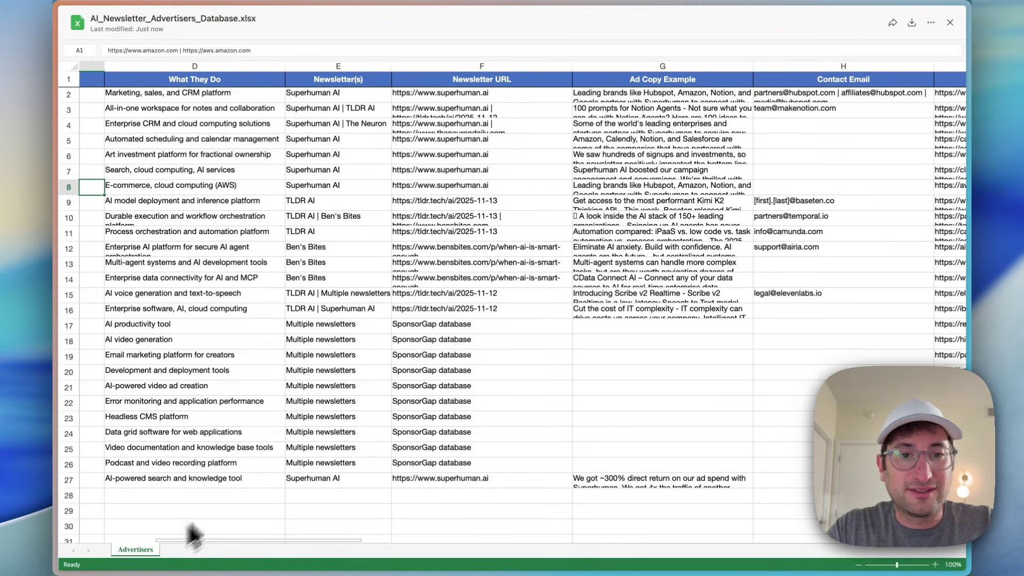
Check the linked TLDR AI issue for 'sponsor' mentions, then return to the spreadsheet
{"action": "left_click", "coordinate": [459, 318]}
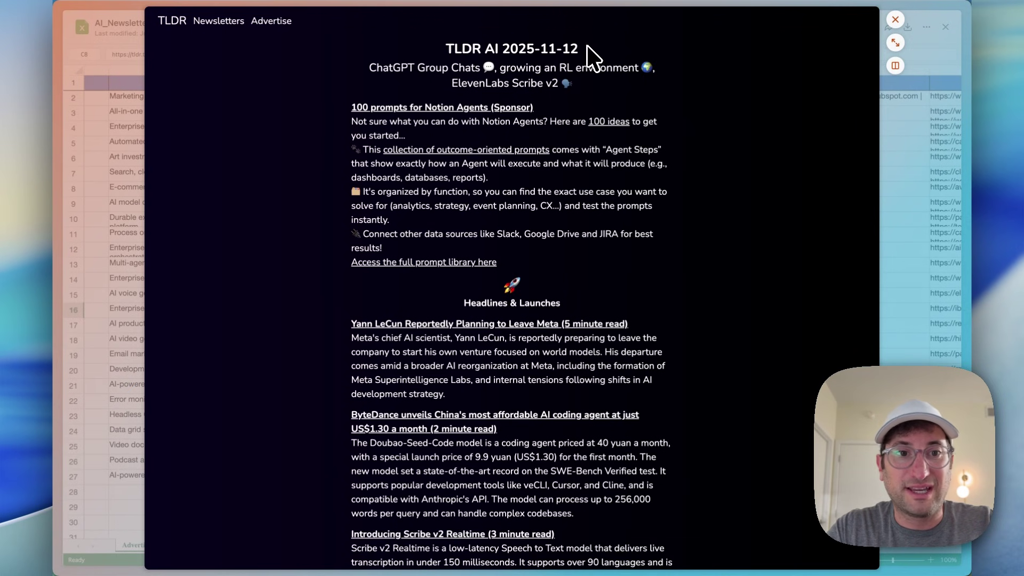
{"action": "scroll", "coordinate": [486, 235], "scroll_direction": "down", "scroll_amount": 1}
{"action": "scroll", "coordinate": [486, 231], "scroll_direction": "down", "scroll_amount": 5}
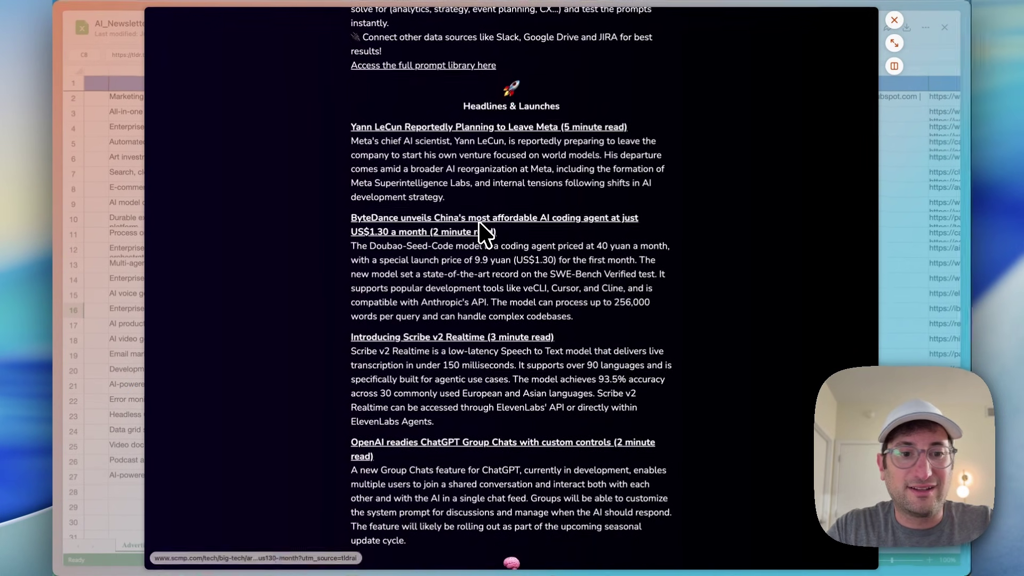
{"action": "scroll", "coordinate": [483, 234], "scroll_direction": "down", "scroll_amount": 2}
{"action": "scroll", "coordinate": [476, 272], "scroll_direction": "down", "scroll_amount": 5}
{"action": "scroll", "coordinate": [470, 309], "scroll_direction": "down", "scroll_amount": 10}
{"action": "scroll", "coordinate": [468, 308], "scroll_direction": "down", "scroll_amount": 10}
{"action": "scroll", "coordinate": [472, 308], "scroll_direction": "down", "scroll_amount": 4}
{"action": "key", "text": "ctrl+f"}
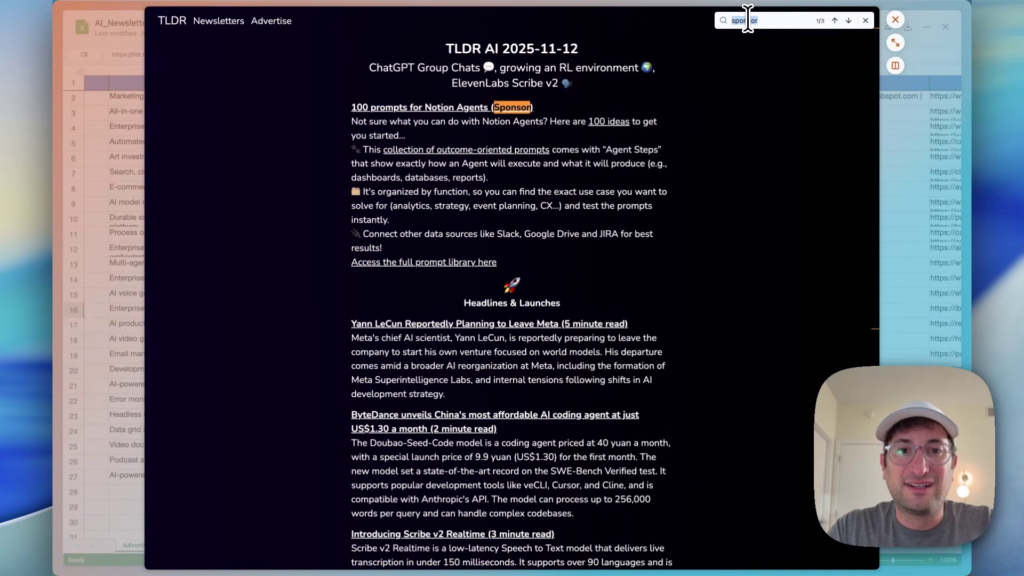
{"action": "key", "text": "Return"}
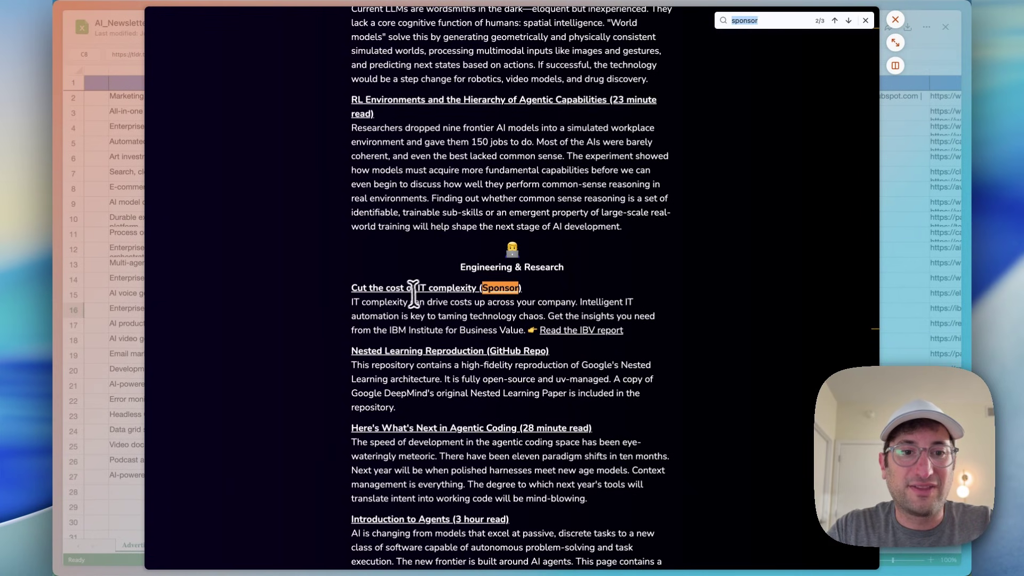
{"action": "key", "text": "Return"}
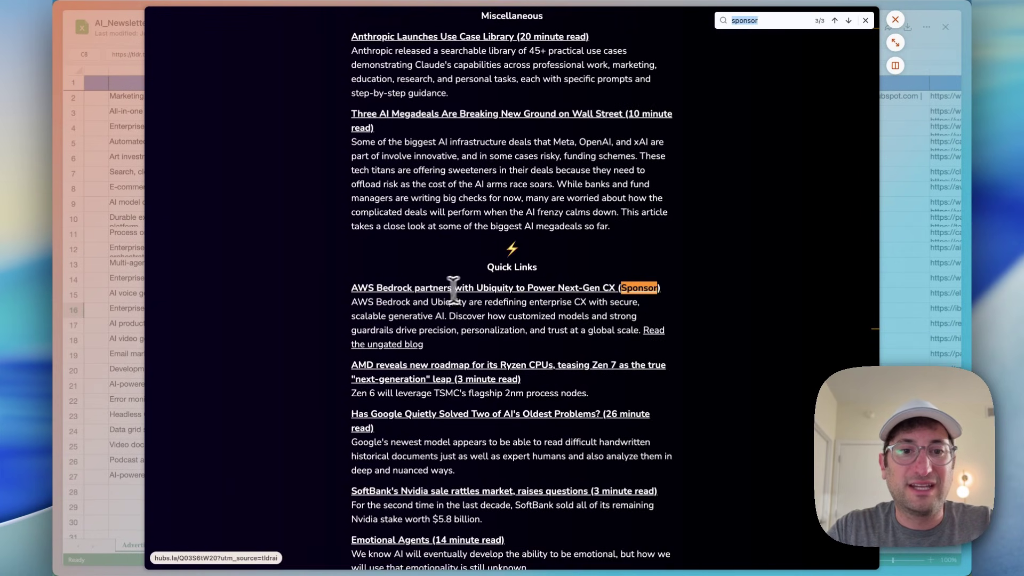
{"action": "key", "text": "Return"}
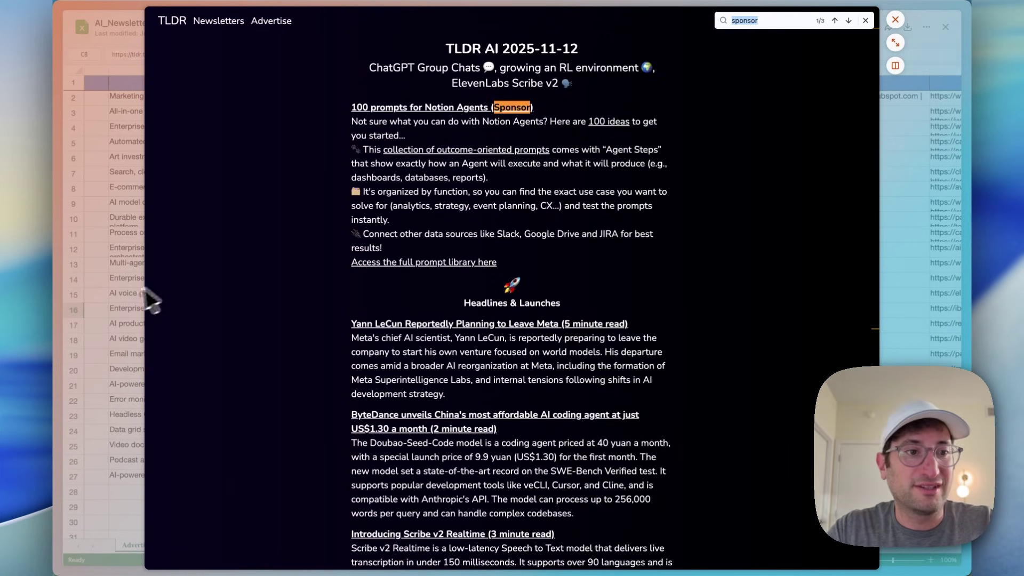
{"action": "left_click", "coordinate": [120, 295]}
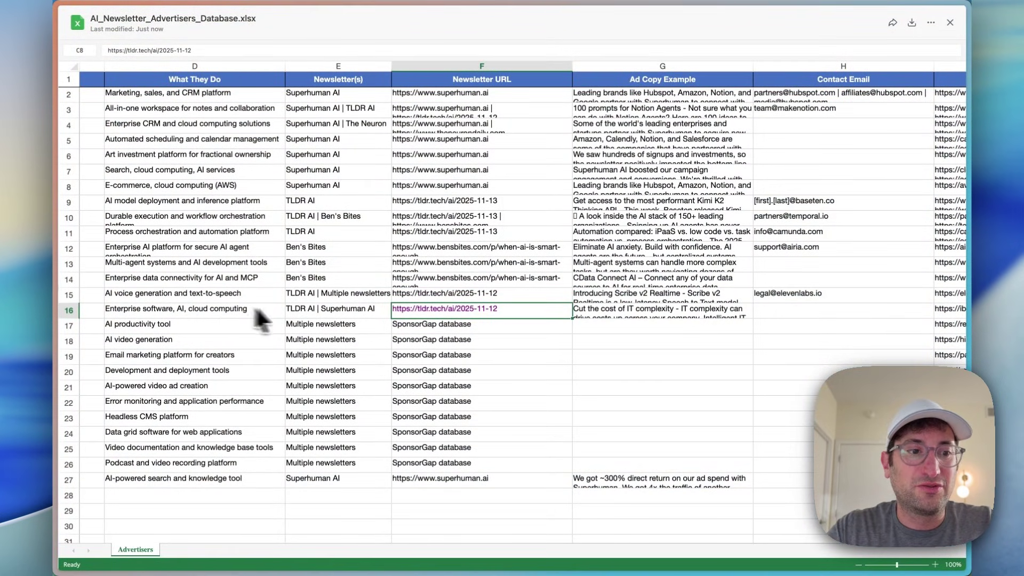
{"action": "mouse_move", "coordinate": [183, 540]}
{"action": "left_click_drag", "start_coordinate": [177, 540], "coordinate": [86, 536]}
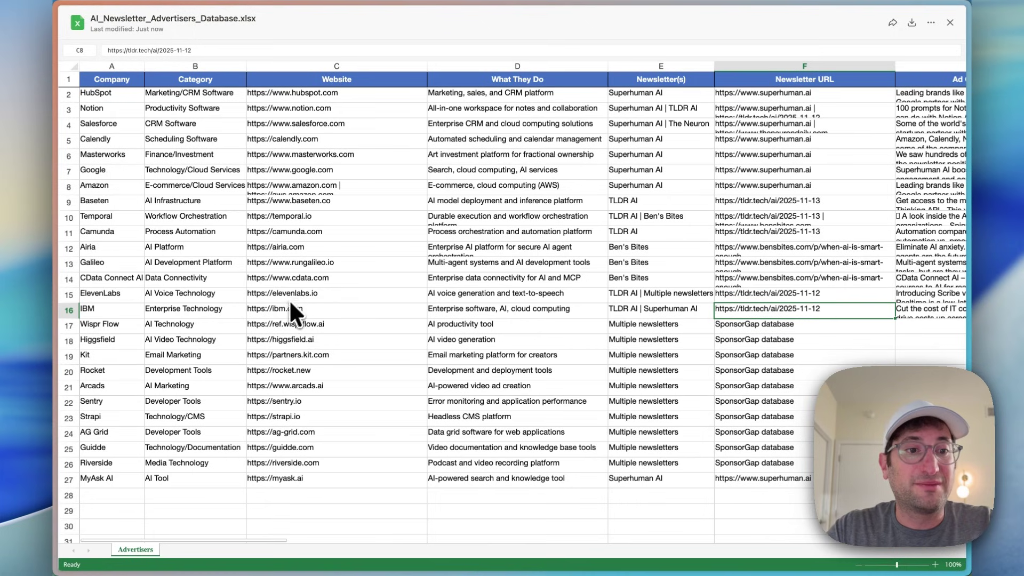
{"action": "left_click_drag", "start_coordinate": [133, 540], "coordinate": [246, 534]}
Check the Ben's Bites article link, then select the TLDR AI entries in row 11
{"action": "left_click", "coordinate": [271, 272]}
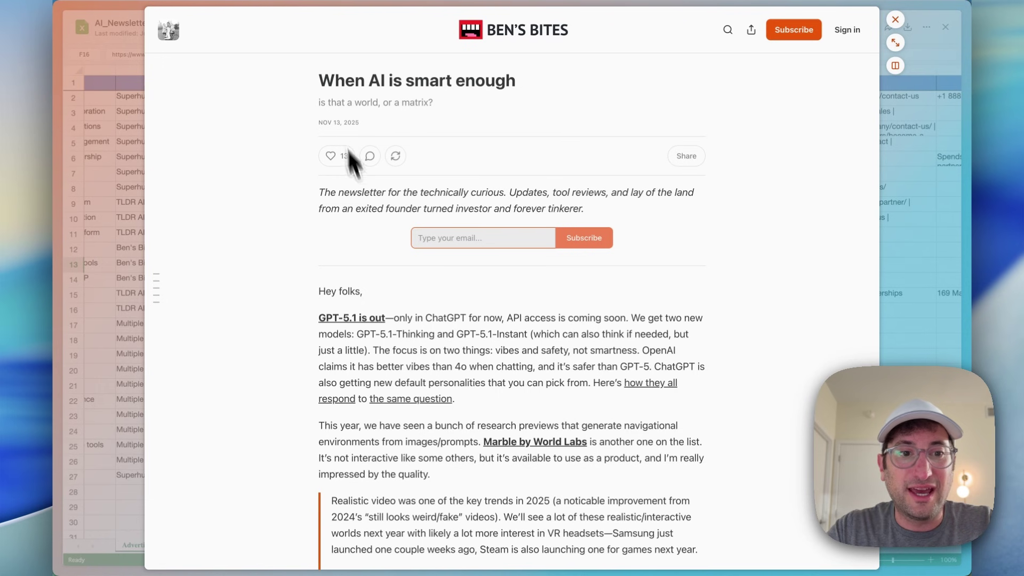
{"action": "scroll", "coordinate": [371, 278], "scroll_direction": "down", "scroll_amount": 10}
{"action": "right_click", "coordinate": [372, 278]}
{"action": "left_click", "coordinate": [118, 277]}
{"action": "left_click", "coordinate": [308, 205]}
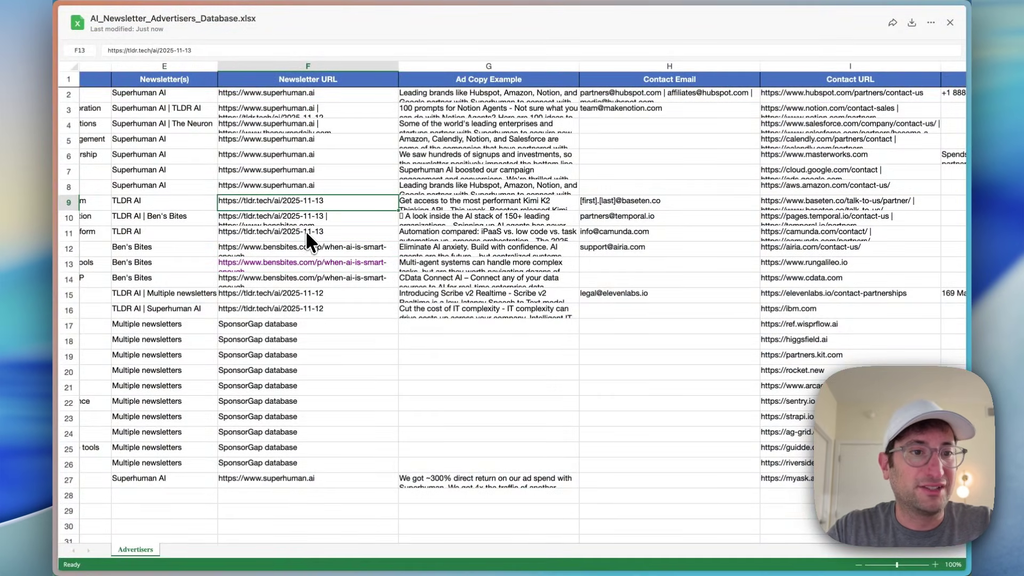
{"action": "left_click_drag", "start_coordinate": [200, 232], "coordinate": [292, 235]}
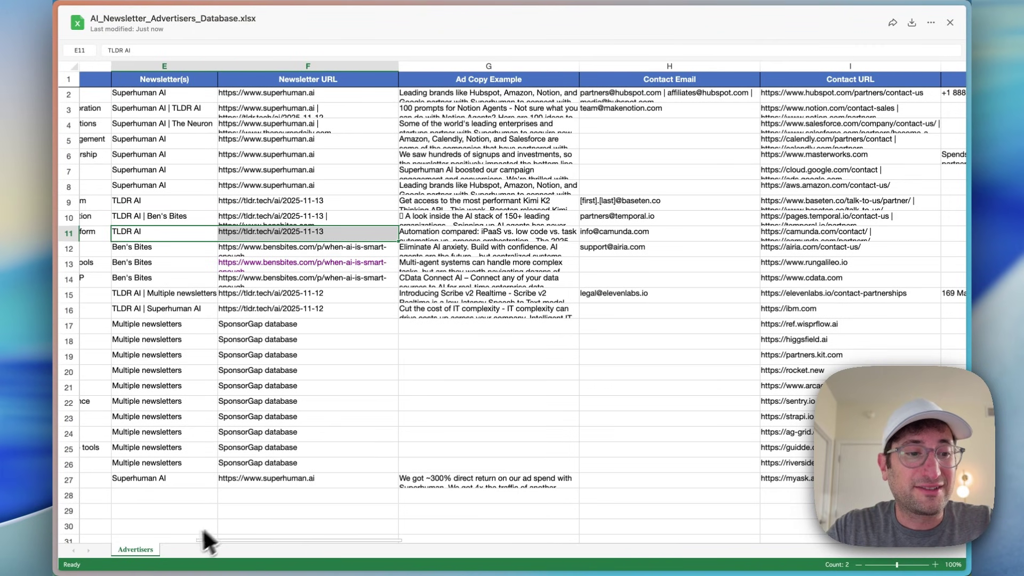
{"action": "left_click_drag", "start_coordinate": [215, 538], "coordinate": [135, 538]}
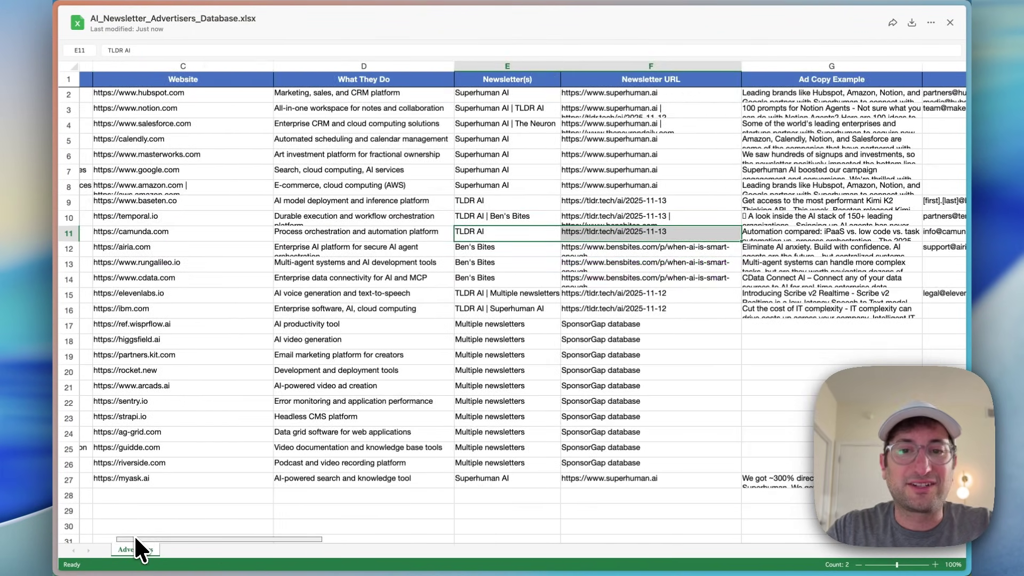
{"action": "mouse_move", "coordinate": [136, 538]}
{"action": "left_mouse_down"}
{"action": "mouse_move", "coordinate": [327, 538]}
{"action": "mouse_move", "coordinate": [156, 538]}
{"action": "left_mouse_up"}
Ask Manus to run the newsletter advertiser automation every day
{"action": "left_click", "coordinate": [949, 23]}
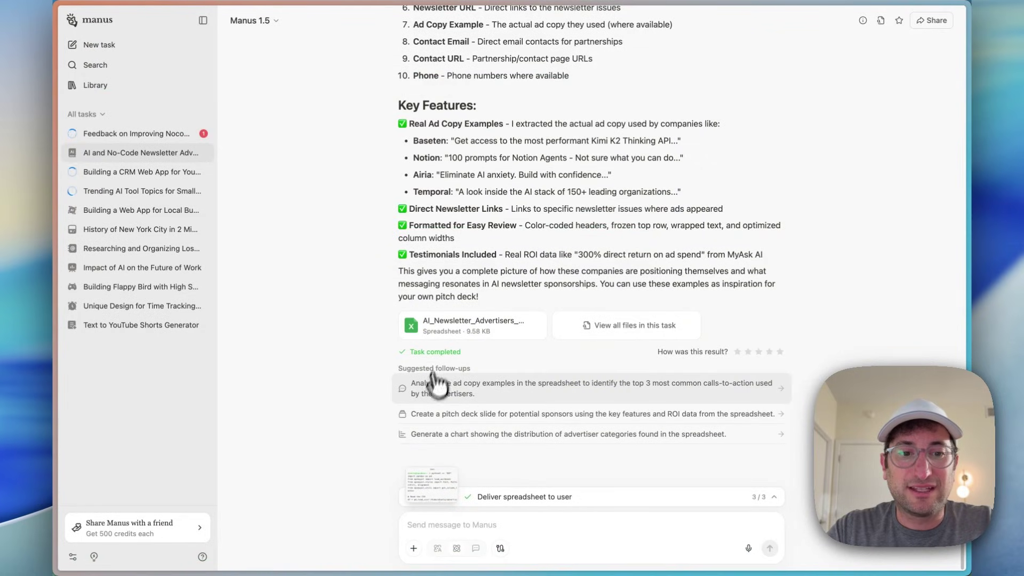
{"action": "left_click", "coordinate": [450, 524]}
{"action": "type", "text": "thsi"}
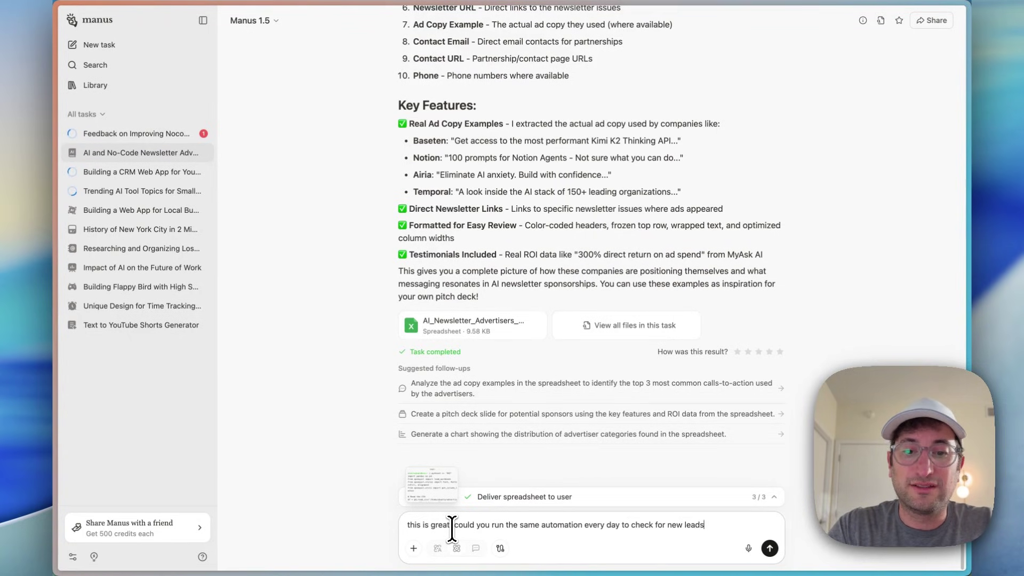
{"action": "type", "text": "?"}
{"action": "key", "text": "Return"}
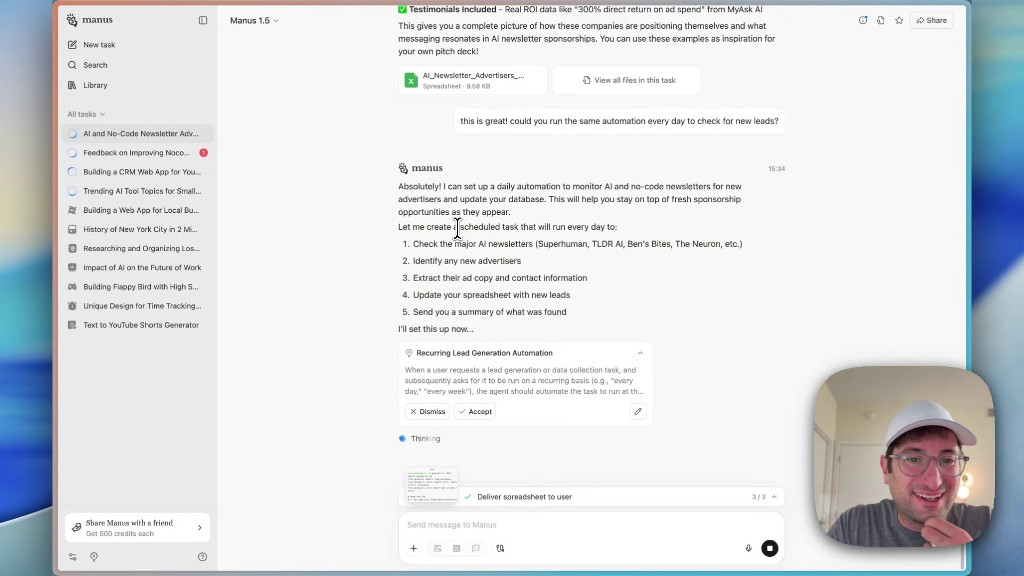
Review the proposed daily newsletter-checking steps and accept the Recurring Lead Generation Automation
{"action": "left_click_drag", "start_coordinate": [459, 228], "coordinate": [590, 228]}
{"action": "mouse_move", "coordinate": [441, 243]}
{"action": "left_mouse_down"}
{"action": "mouse_move", "coordinate": [521, 265]}
{"action": "mouse_move", "coordinate": [499, 313]}
{"action": "mouse_move", "coordinate": [521, 312]}
{"action": "left_mouse_up"}
{"action": "left_click", "coordinate": [495, 324]}
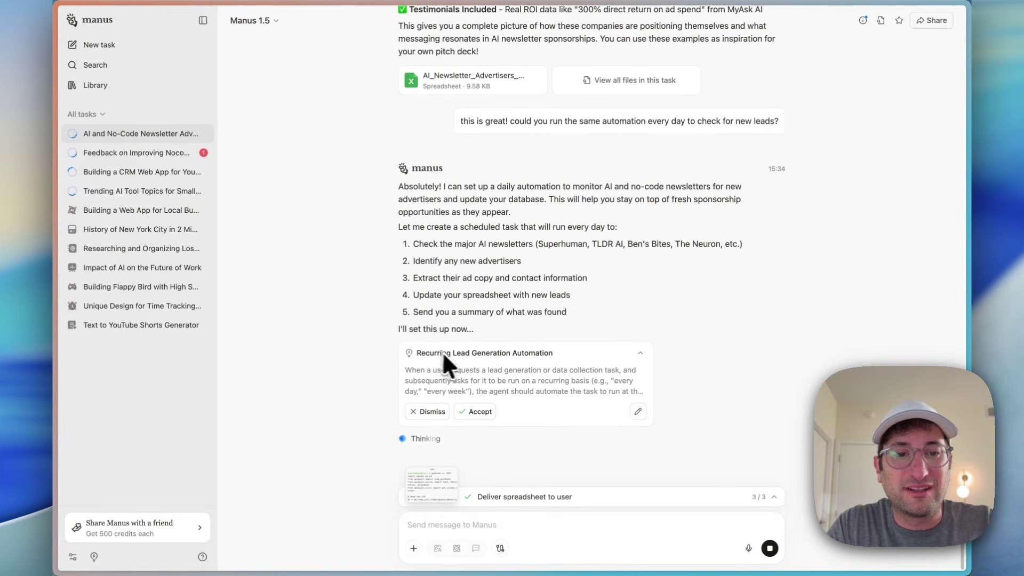
{"action": "left_click", "coordinate": [478, 412]}
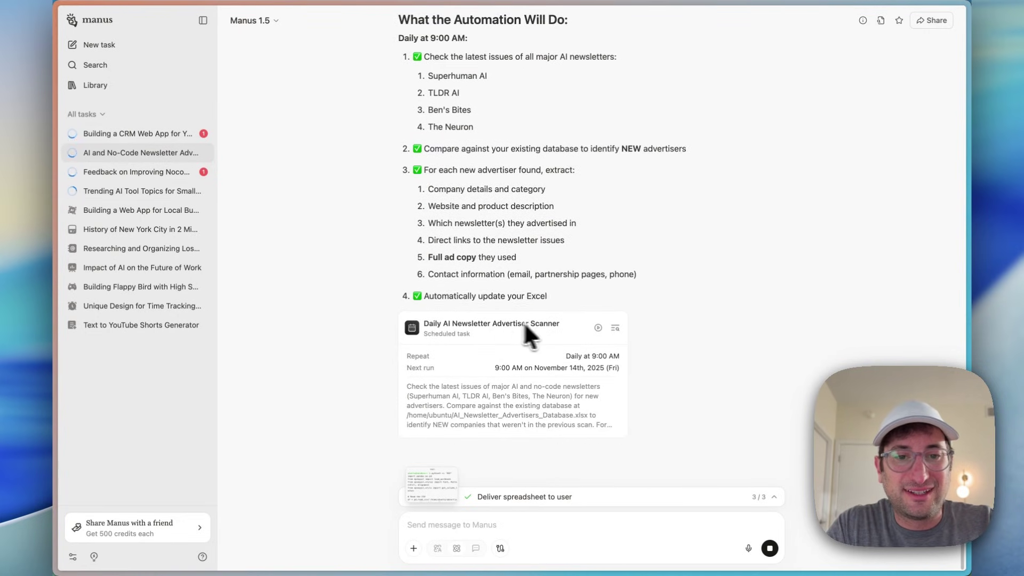
Change the Daily AI Newsletter Advertiser Scanner's daily run time to 10:45 AM and save
{"action": "left_click", "coordinate": [614, 328]}
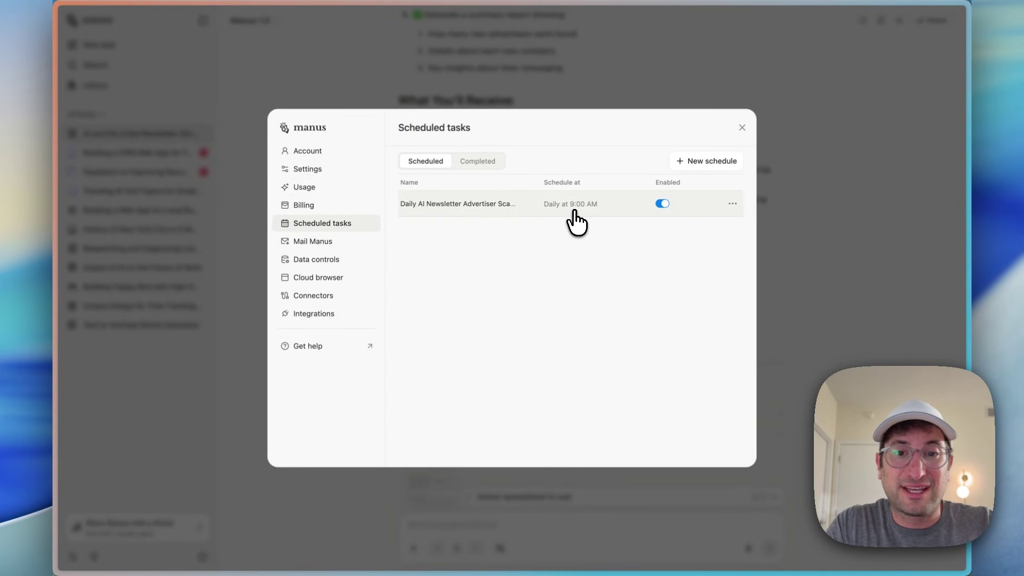
{"action": "left_click", "coordinate": [732, 204]}
{"action": "left_click", "coordinate": [726, 224]}
{"action": "left_click", "coordinate": [469, 380]}
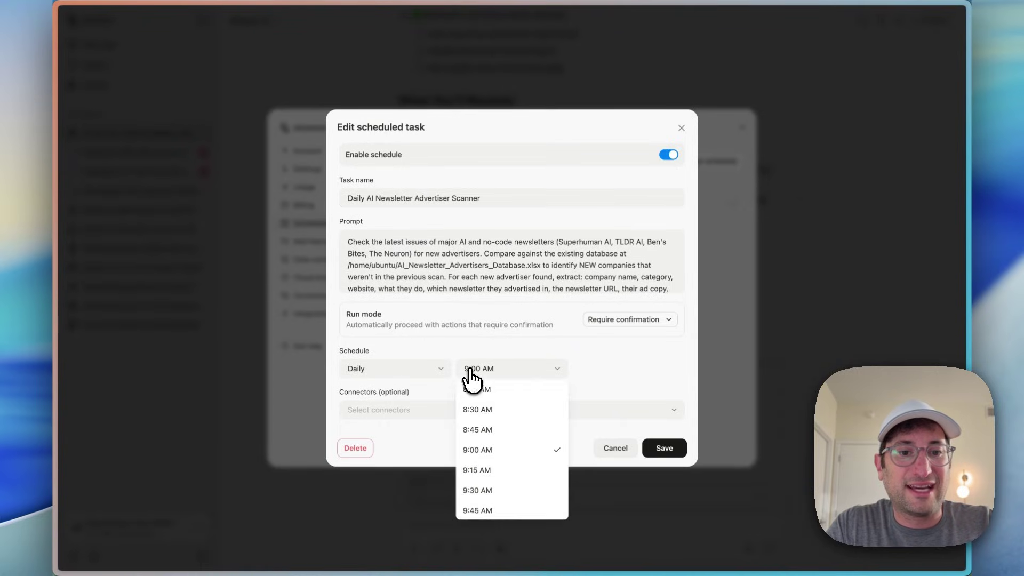
{"action": "scroll", "coordinate": [496, 468], "scroll_direction": "down", "scroll_amount": 2}
{"action": "scroll", "coordinate": [498, 468], "scroll_direction": "down", "scroll_amount": 2}
{"action": "scroll", "coordinate": [500, 464], "scroll_direction": "down", "scroll_amount": 2}
{"action": "scroll", "coordinate": [500, 460], "scroll_direction": "down", "scroll_amount": 2}
{"action": "left_click", "coordinate": [496, 458]}
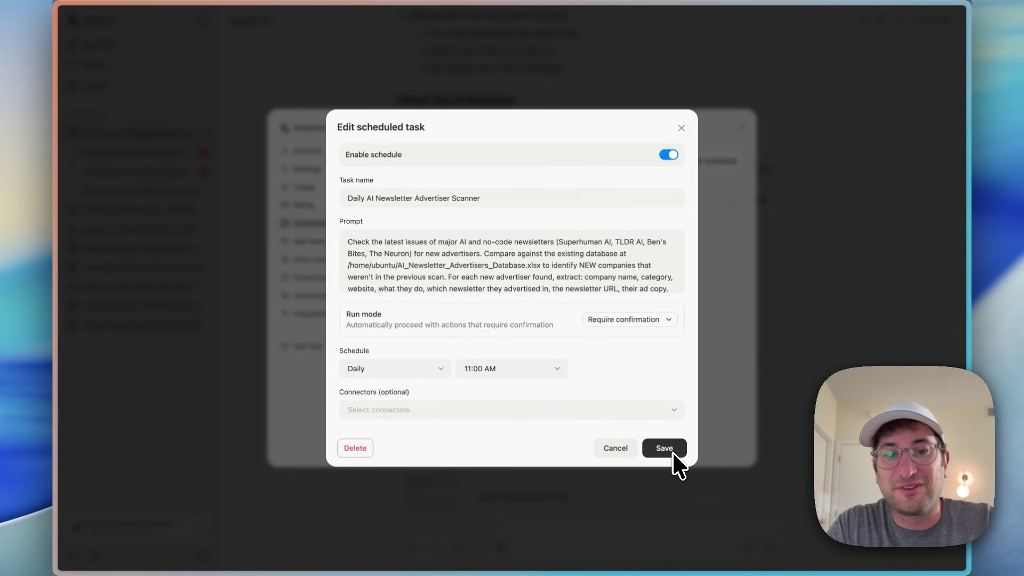
{"action": "left_click", "coordinate": [513, 379]}
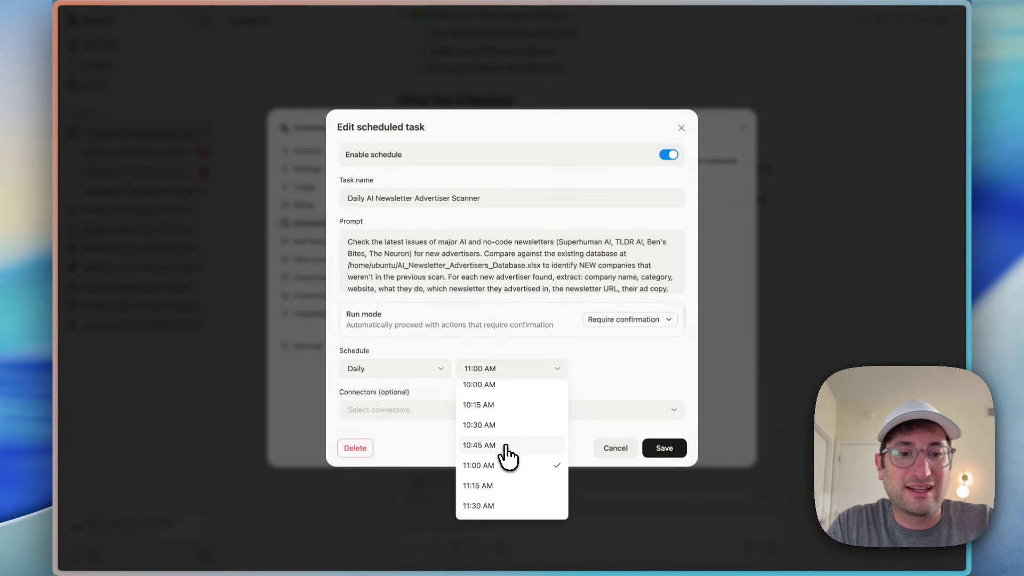
{"action": "left_click", "coordinate": [506, 442]}
{"action": "left_click", "coordinate": [660, 446]}
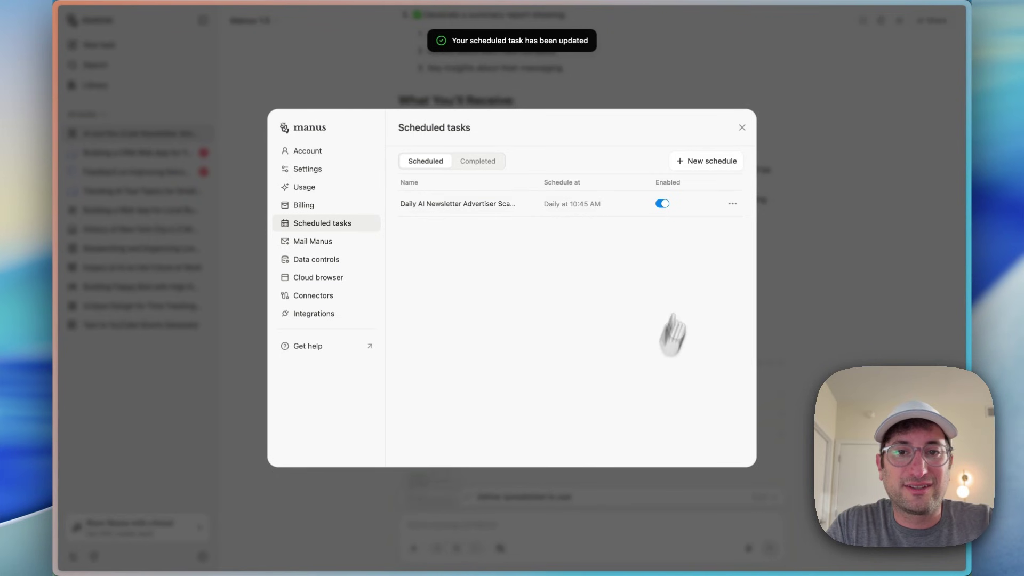
{"action": "left_click", "coordinate": [743, 130]}
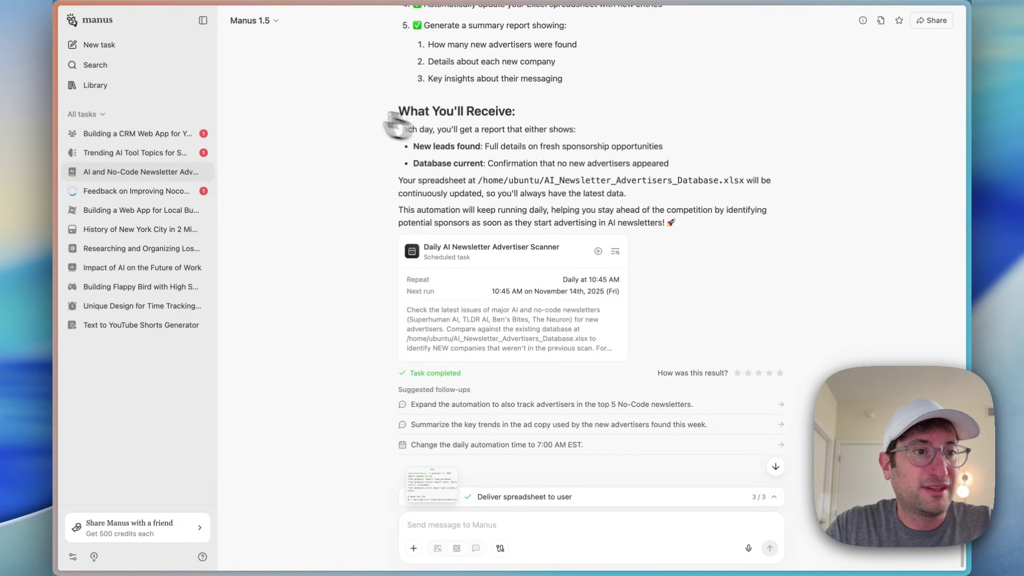
{"action": "scroll", "coordinate": [504, 216], "scroll_direction": "up", "scroll_amount": 3}
{"action": "scroll", "coordinate": [516, 256], "scroll_direction": "down", "scroll_amount": 6}
{"action": "scroll", "coordinate": [486, 250], "scroll_direction": "up", "scroll_amount": 2}
{"action": "scroll", "coordinate": [484, 236], "scroll_direction": "down", "scroll_amount": 5}
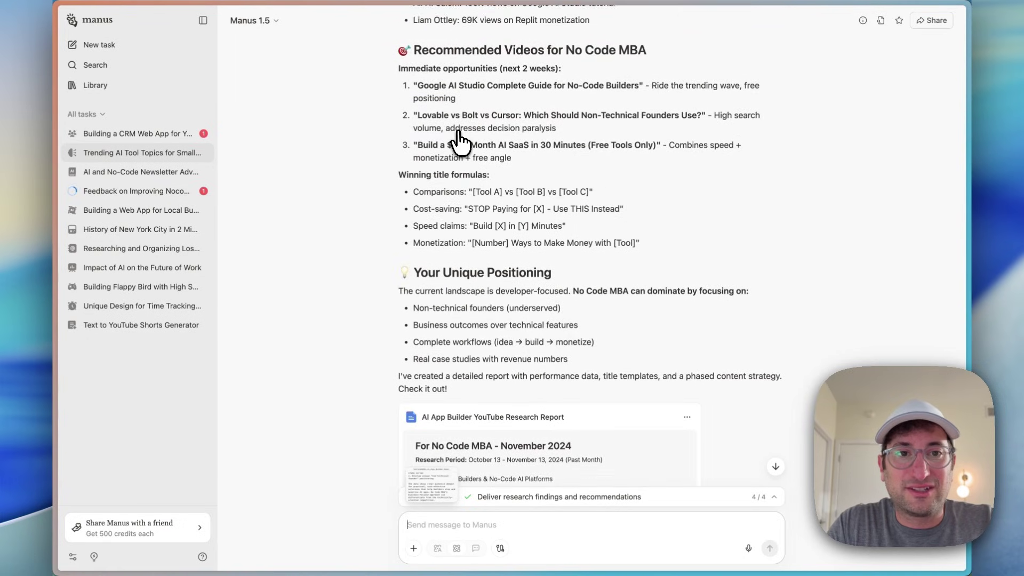
{"action": "scroll", "coordinate": [457, 144], "scroll_direction": "up", "scroll_amount": 5}
{"action": "scroll", "coordinate": [463, 184], "scroll_direction": "up", "scroll_amount": 1}
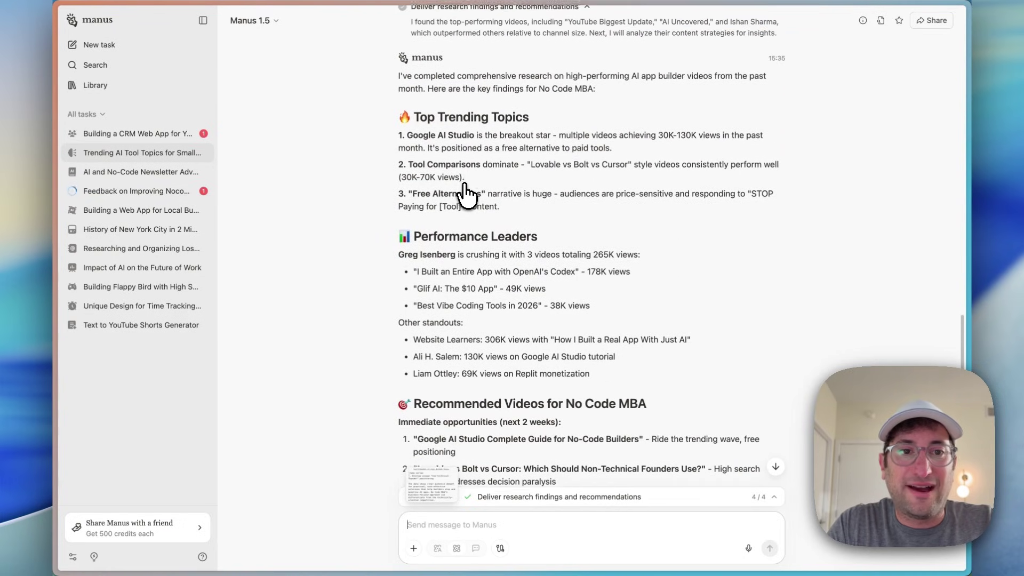
Highlight passages of the Google AI Studio trending-topic finding
{"action": "left_click_drag", "start_coordinate": [407, 137], "coordinate": [583, 148]}
{"action": "left_click", "coordinate": [581, 148]}
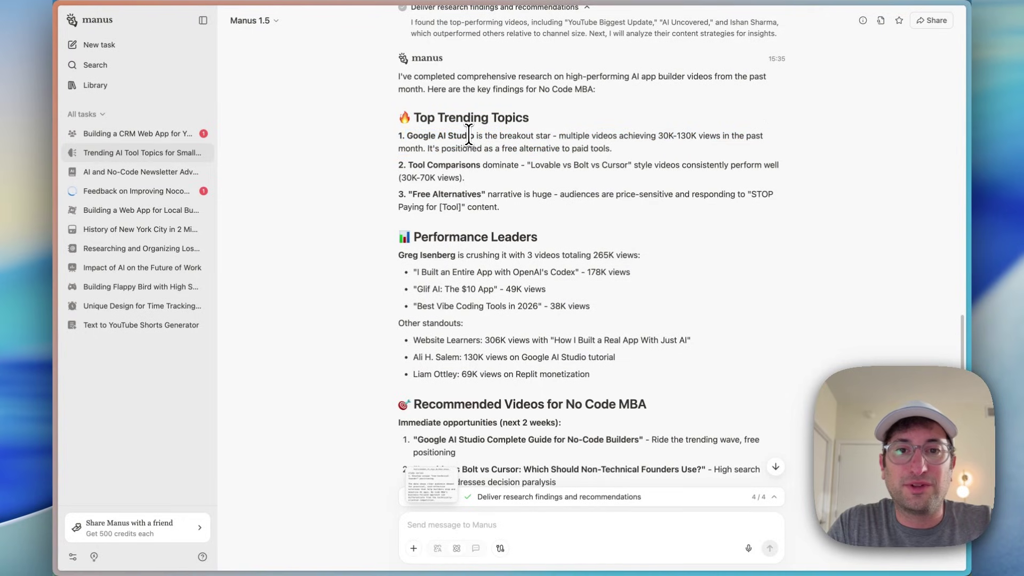
{"action": "left_click_drag", "start_coordinate": [469, 135], "coordinate": [567, 145]}
{"action": "left_click", "coordinate": [567, 149]}
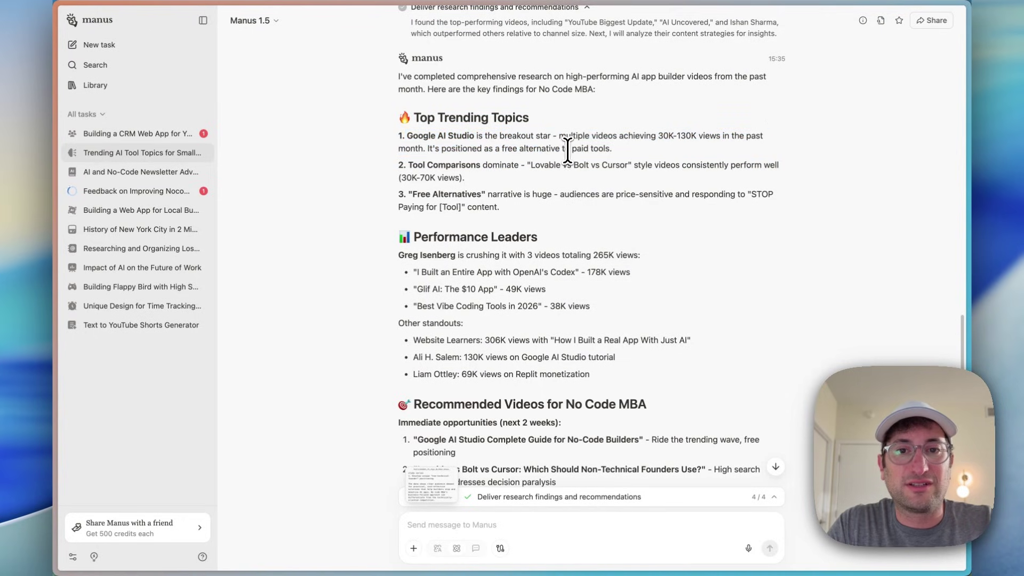
{"action": "triple_click", "coordinate": [516, 152]}
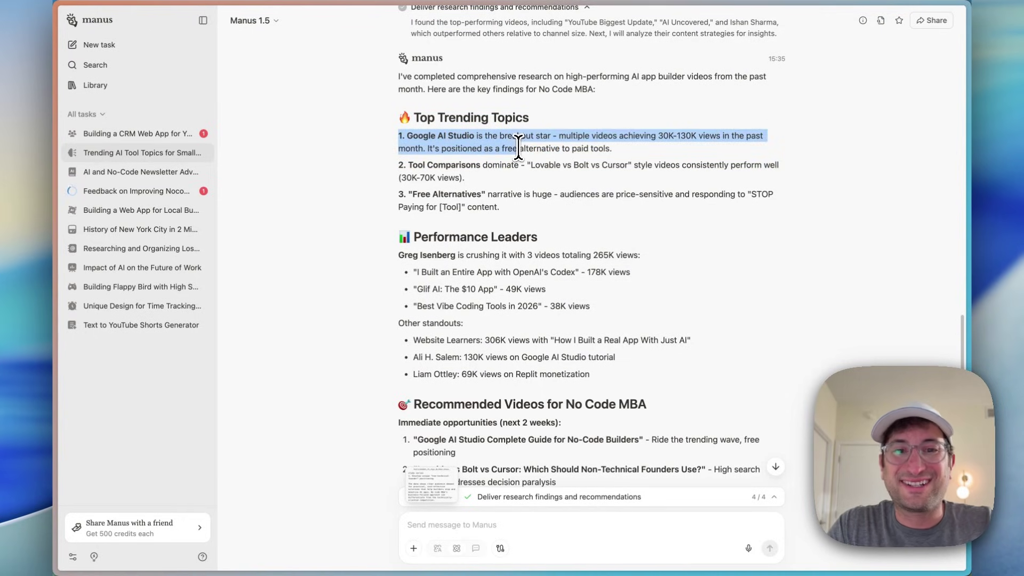
{"action": "left_click", "coordinate": [518, 147]}
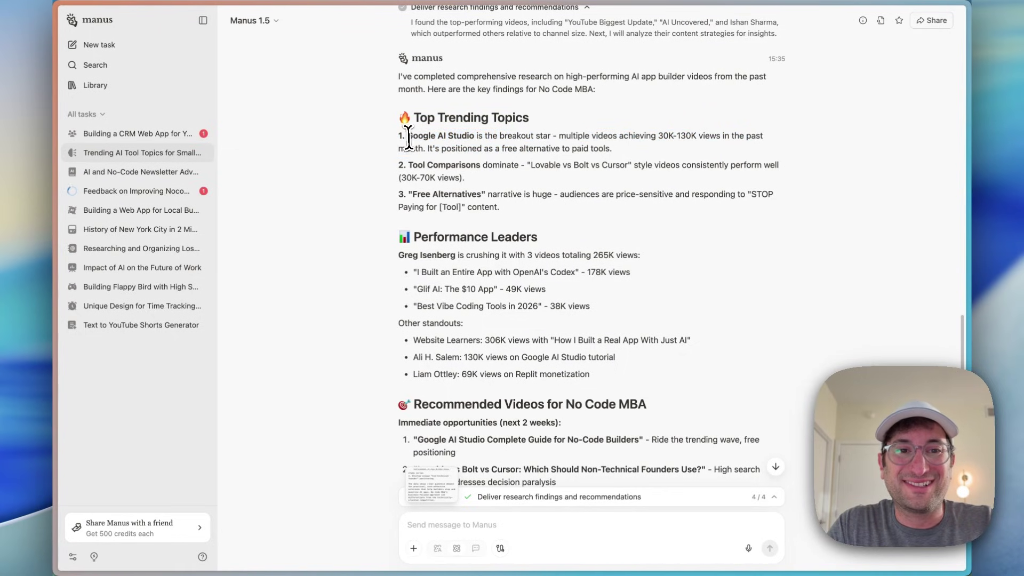
{"action": "left_click_drag", "start_coordinate": [408, 138], "coordinate": [498, 136]}
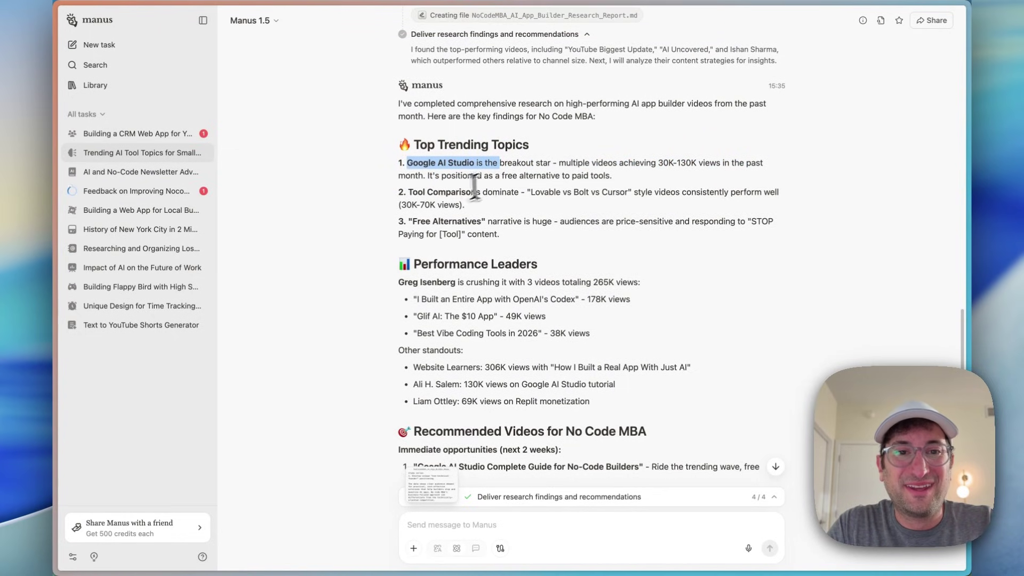
{"action": "left_click_drag", "start_coordinate": [472, 185], "coordinate": [554, 202]}
Highlight the Free Alternatives point, Greg Isenberg's top videos and the other standout channels
{"action": "left_click", "coordinate": [446, 178]}
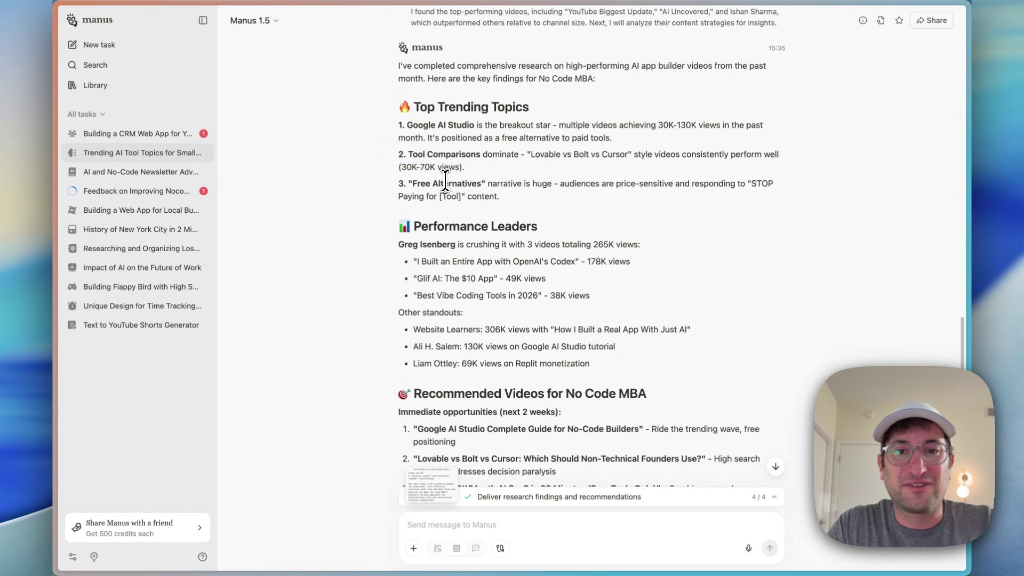
{"action": "left_click_drag", "start_coordinate": [446, 181], "coordinate": [538, 208]}
{"action": "scroll", "coordinate": [537, 198], "scroll_direction": "down", "scroll_amount": 5}
{"action": "left_click_drag", "start_coordinate": [432, 69], "coordinate": [508, 125]}
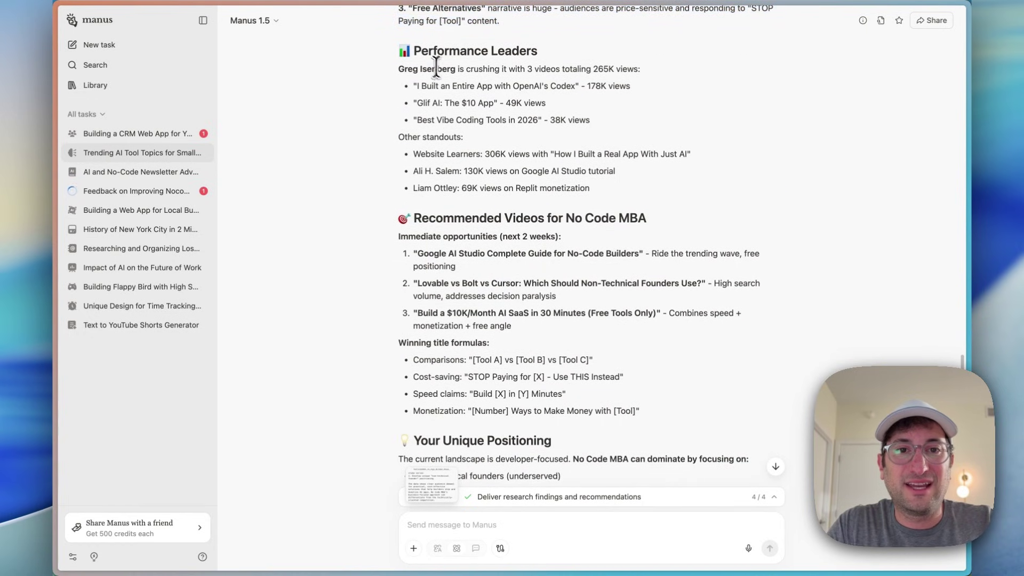
{"action": "left_click", "coordinate": [507, 125]}
{"action": "mouse_move", "coordinate": [430, 154]}
{"action": "left_mouse_down"}
{"action": "mouse_move", "coordinate": [498, 197]}
{"action": "mouse_move", "coordinate": [503, 188]}
{"action": "left_mouse_up"}
{"action": "scroll", "coordinate": [503, 188], "scroll_direction": "down", "scroll_amount": 3}
{"action": "left_click", "coordinate": [479, 122]}
{"action": "mouse_move", "coordinate": [445, 101]}
{"action": "left_mouse_down"}
{"action": "mouse_move", "coordinate": [430, 99]}
{"action": "mouse_move", "coordinate": [563, 110]}
{"action": "left_mouse_up"}
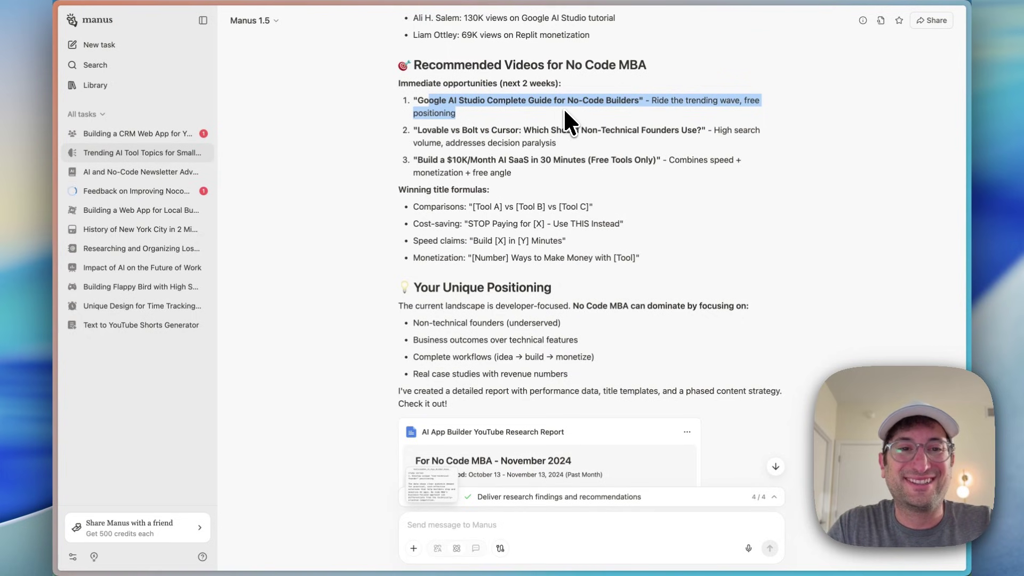
{"action": "scroll", "coordinate": [564, 113], "scroll_direction": "down", "scroll_amount": 1}
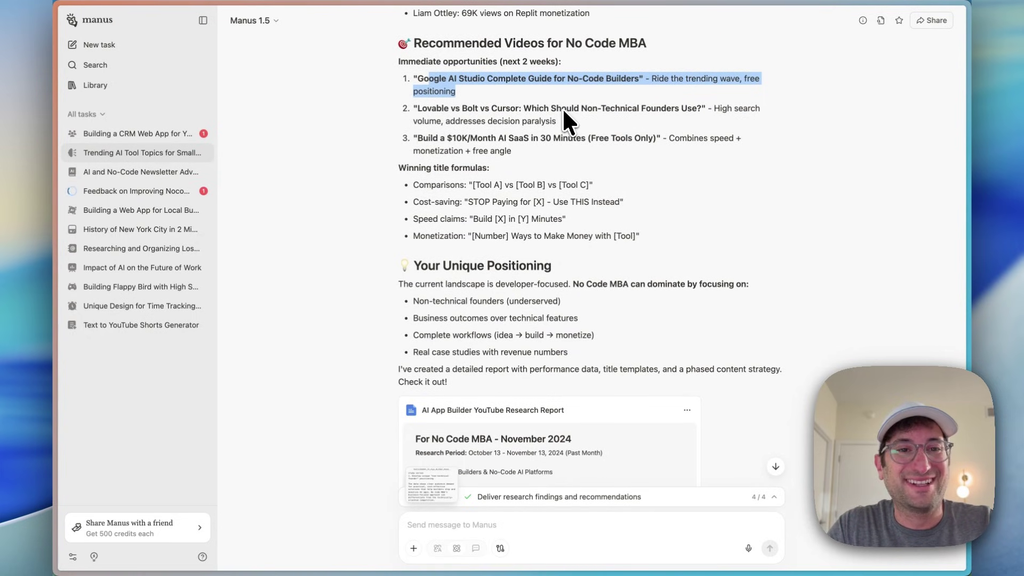
{"action": "left_click", "coordinate": [510, 112]}
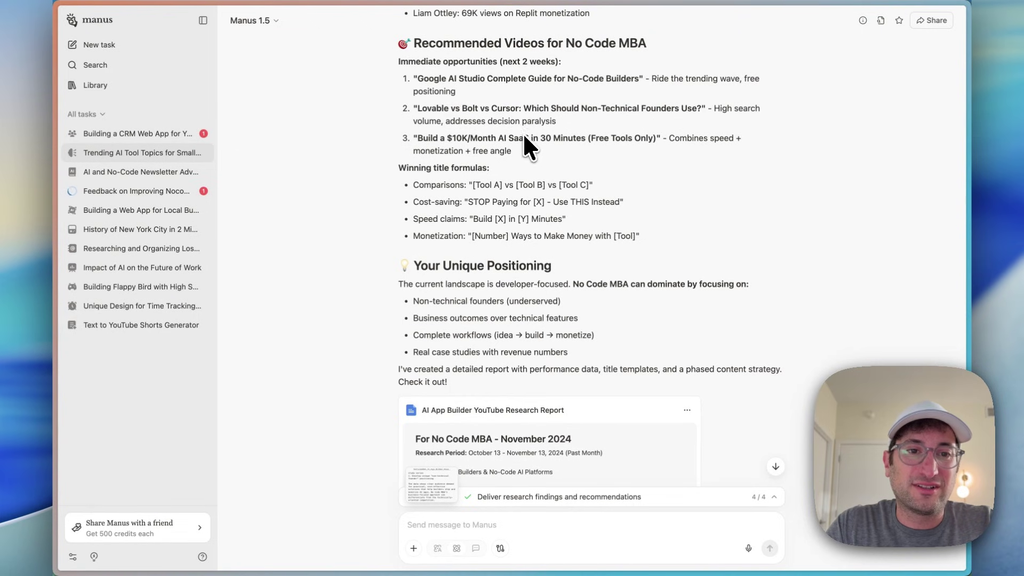
{"action": "scroll", "coordinate": [516, 176], "scroll_direction": "down", "scroll_amount": 5}
Review the full AI App Builder report, then request weekly scheduled trending-video updates
{"action": "left_click", "coordinate": [526, 272]}
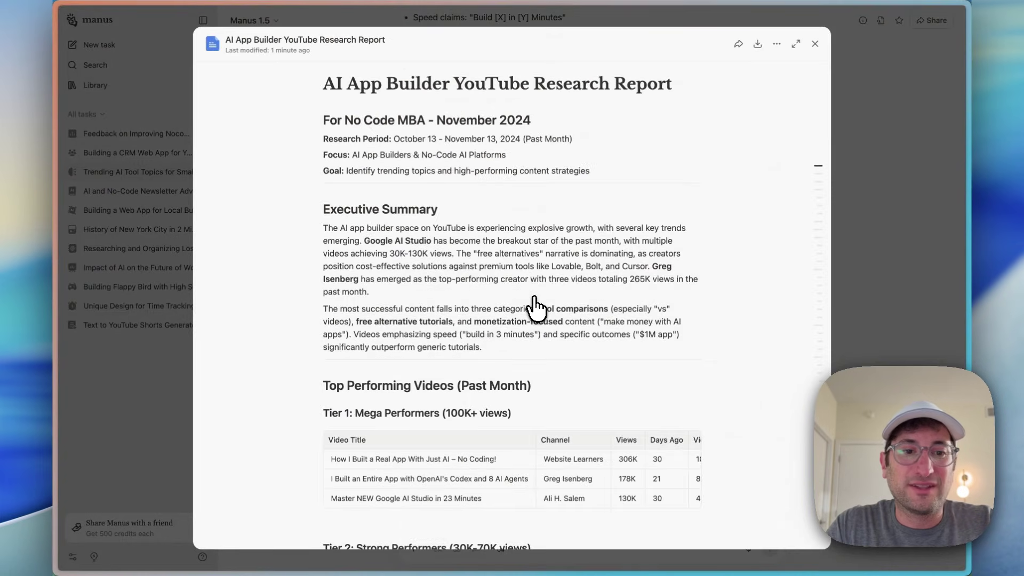
{"action": "scroll", "coordinate": [468, 307], "scroll_direction": "down", "scroll_amount": 5}
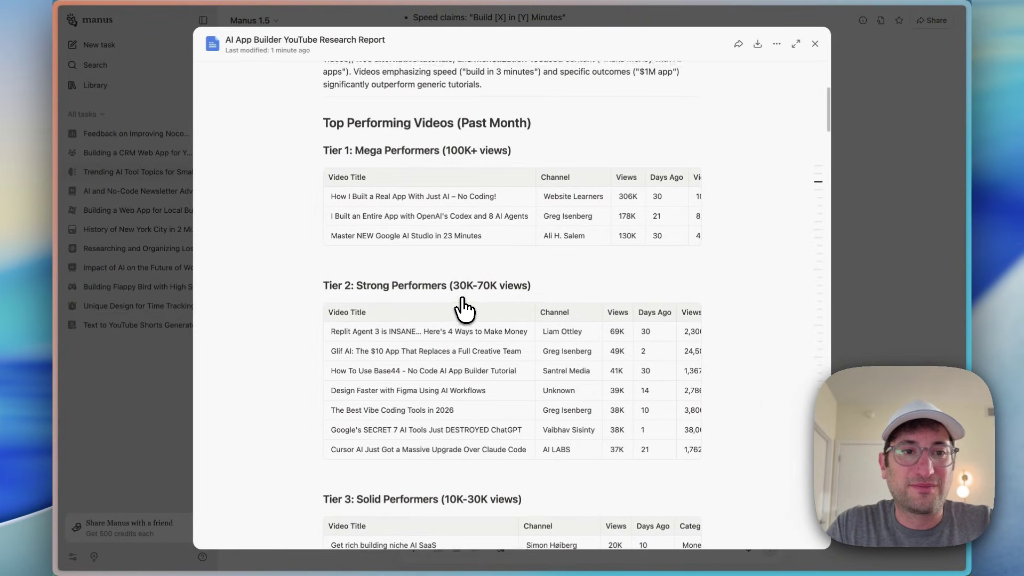
{"action": "scroll", "coordinate": [436, 280], "scroll_direction": "up", "scroll_amount": 1}
{"action": "scroll", "coordinate": [395, 272], "scroll_direction": "up", "scroll_amount": 1}
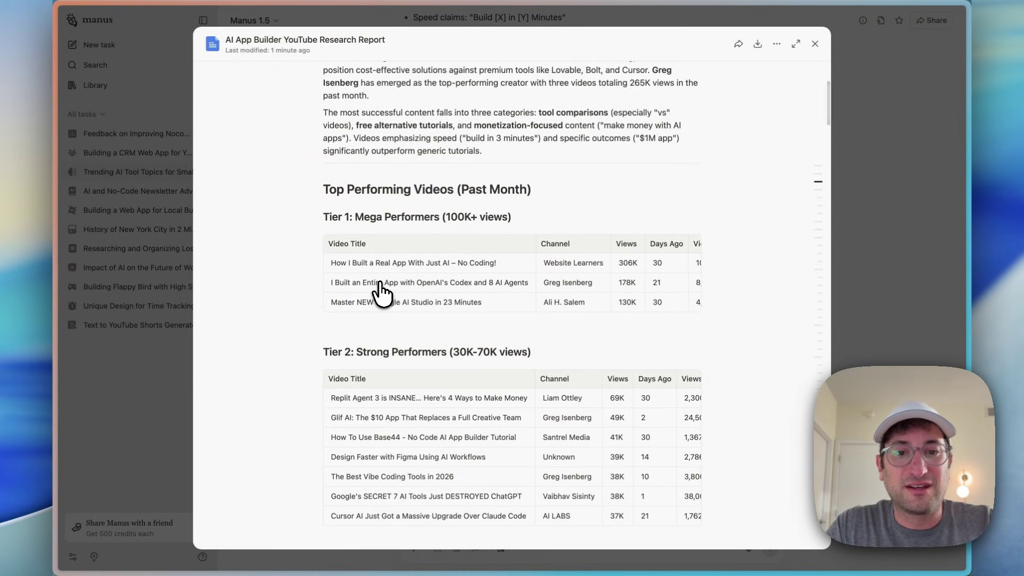
{"action": "scroll", "coordinate": [380, 291], "scroll_direction": "down", "scroll_amount": 1}
{"action": "scroll", "coordinate": [380, 292], "scroll_direction": "down", "scroll_amount": 4}
{"action": "scroll", "coordinate": [383, 320], "scroll_direction": "down", "scroll_amount": 5}
{"action": "scroll", "coordinate": [396, 348], "scroll_direction": "down", "scroll_amount": 2}
{"action": "scroll", "coordinate": [403, 339], "scroll_direction": "down", "scroll_amount": 1}
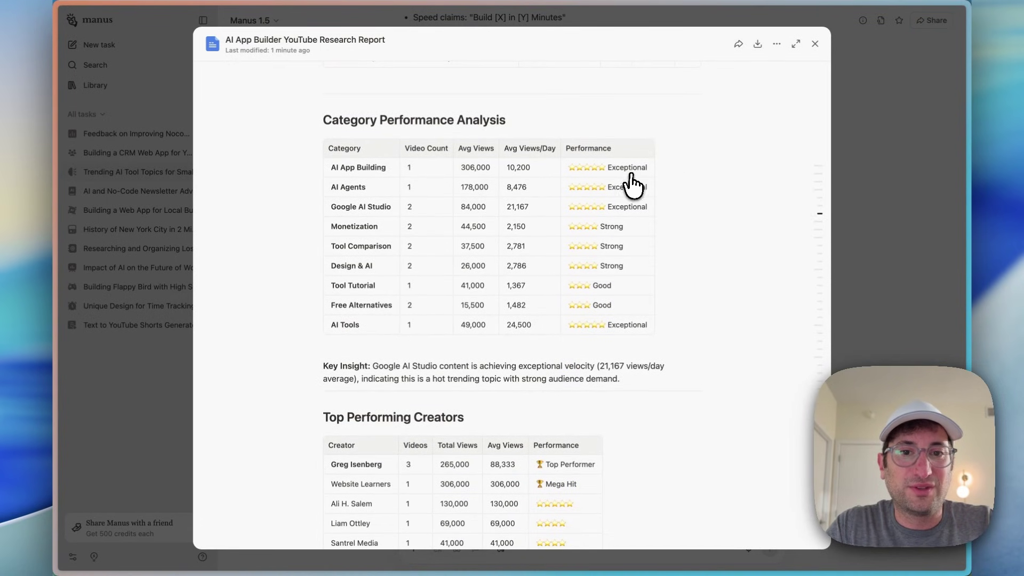
{"action": "scroll", "coordinate": [600, 300], "scroll_direction": "down", "scroll_amount": 1}
{"action": "scroll", "coordinate": [601, 301], "scroll_direction": "down", "scroll_amount": 3}
{"action": "scroll", "coordinate": [469, 256], "scroll_direction": "down", "scroll_amount": 3}
{"action": "scroll", "coordinate": [481, 288], "scroll_direction": "down", "scroll_amount": 4}
{"action": "scroll", "coordinate": [478, 286], "scroll_direction": "down", "scroll_amount": 5}
{"action": "scroll", "coordinate": [479, 285], "scroll_direction": "down", "scroll_amount": 5}
{"action": "scroll", "coordinate": [479, 285], "scroll_direction": "down", "scroll_amount": 5}
{"action": "scroll", "coordinate": [479, 285], "scroll_direction": "down", "scroll_amount": 5}
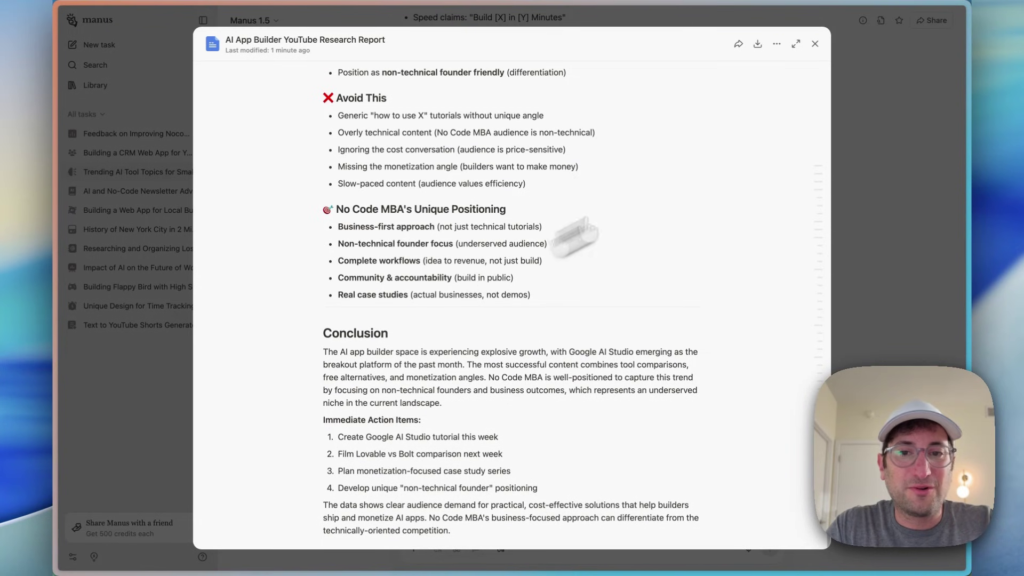
{"action": "left_click", "coordinate": [844, 101]}
{"action": "type", "text": "I'd love a weekly update on trending videos can we do it on a sc"}
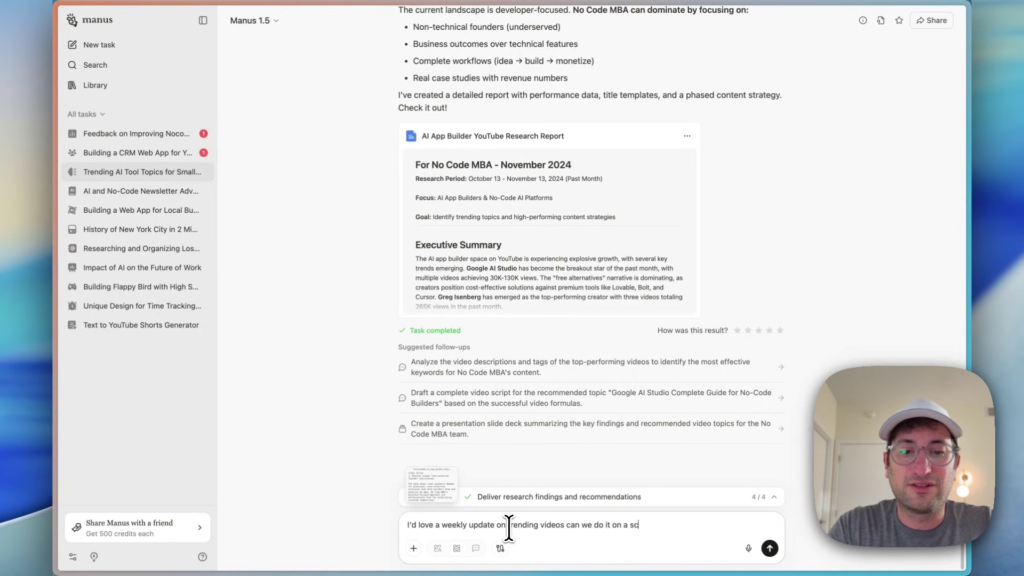
{"action": "type", "text": "heudle?"}
{"action": "key", "text": "Return"}
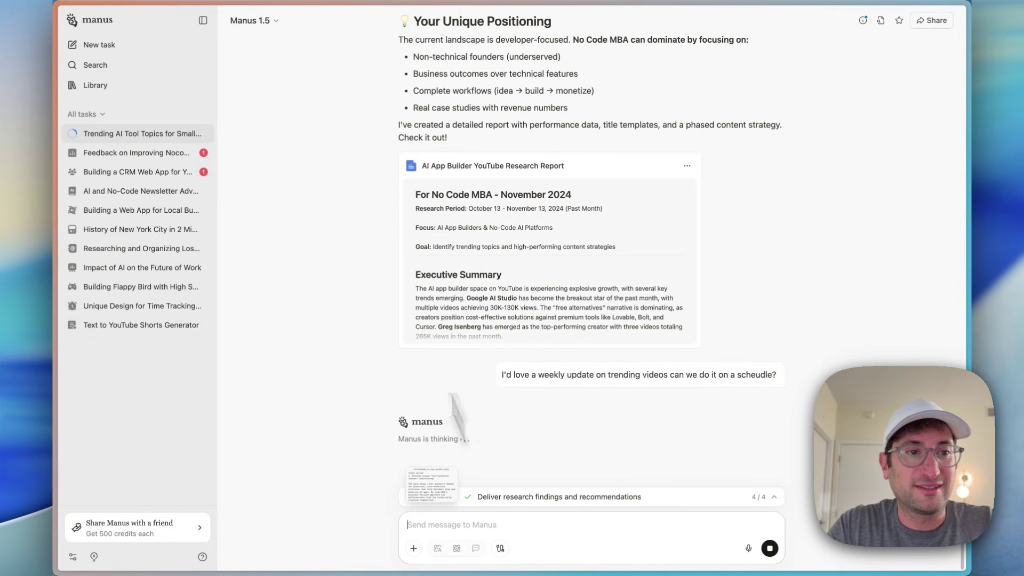
Open the YouTube sponsorship CRM task and read its seven-stage description
{"action": "left_click", "coordinate": [154, 154]}
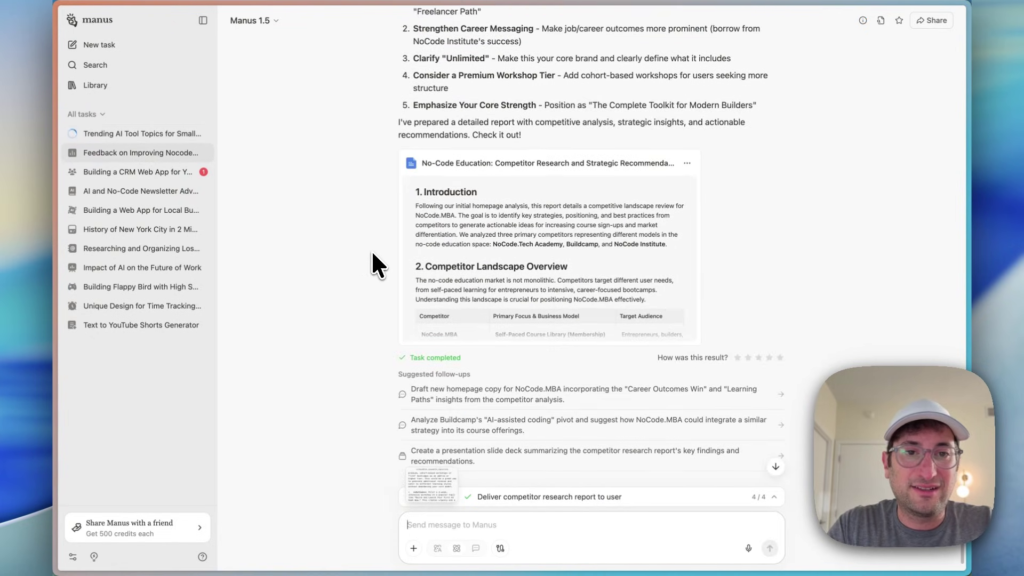
{"action": "left_click", "coordinate": [140, 172]}
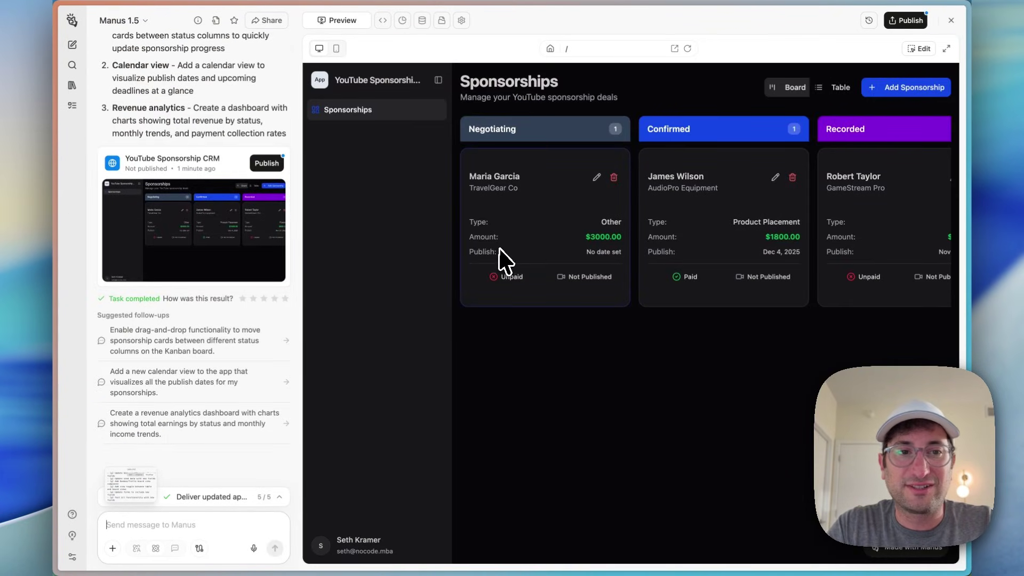
{"action": "scroll", "coordinate": [197, 274], "scroll_direction": "up", "scroll_amount": 3}
{"action": "scroll", "coordinate": [196, 265], "scroll_direction": "up", "scroll_amount": 2}
{"action": "scroll", "coordinate": [195, 228], "scroll_direction": "up", "scroll_amount": 4}
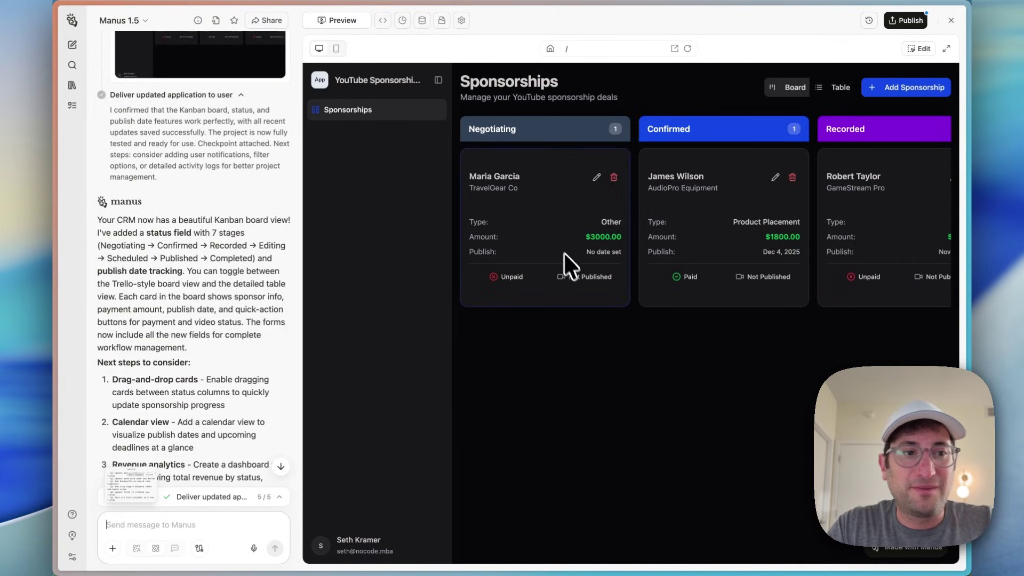
{"action": "left_click_drag", "start_coordinate": [212, 232], "coordinate": [218, 257]}
{"action": "left_click", "coordinate": [219, 256]}
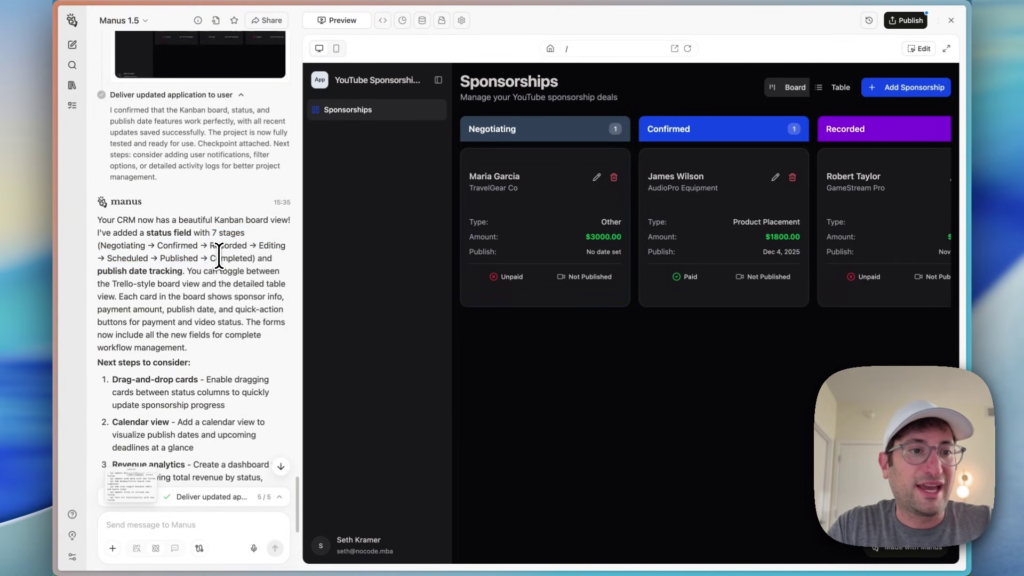
{"action": "scroll", "coordinate": [710, 219], "scroll_direction": "right", "scroll_amount": 1}
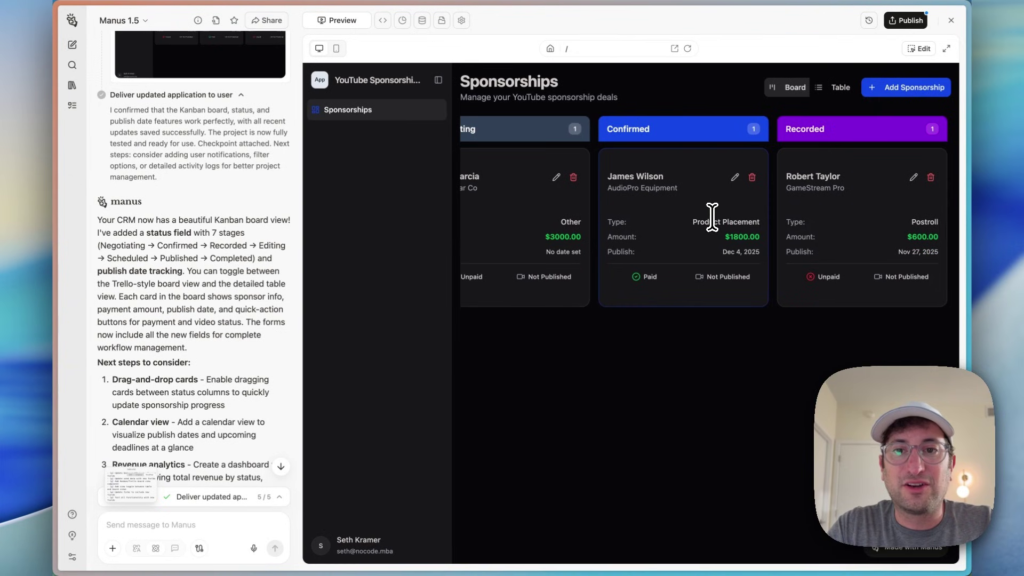
{"action": "scroll", "coordinate": [711, 218], "scroll_direction": "right", "scroll_amount": 5}
{"action": "scroll", "coordinate": [712, 216], "scroll_direction": "right", "scroll_amount": 2}
{"action": "scroll", "coordinate": [710, 217], "scroll_direction": "right", "scroll_amount": 3}
{"action": "scroll", "coordinate": [722, 221], "scroll_direction": "right", "scroll_amount": 1}
{"action": "scroll", "coordinate": [729, 221], "scroll_direction": "right", "scroll_amount": 3}
{"action": "scroll", "coordinate": [697, 201], "scroll_direction": "left", "scroll_amount": 1}
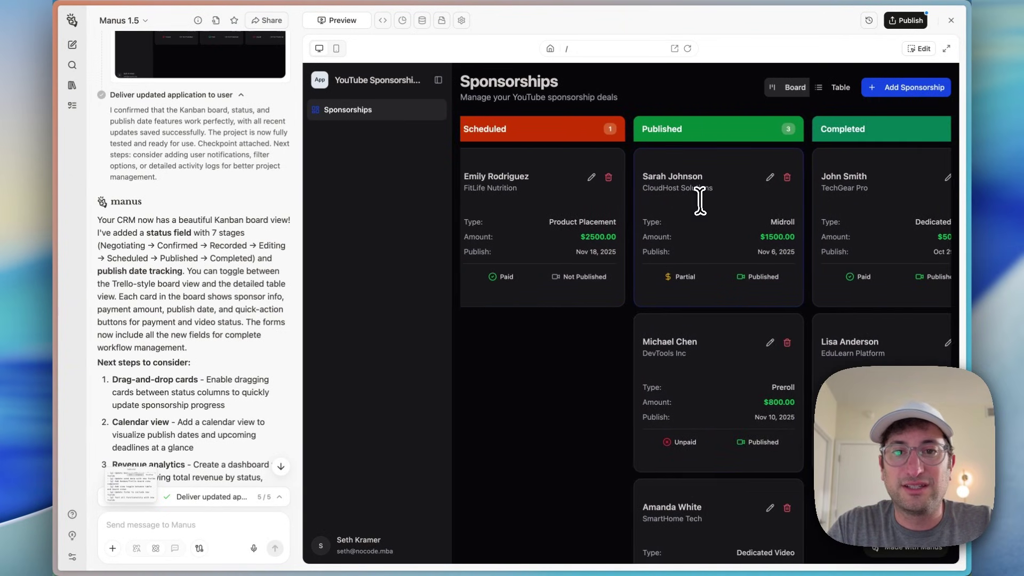
{"action": "scroll", "coordinate": [696, 201], "scroll_direction": "left", "scroll_amount": 10}
{"action": "scroll", "coordinate": [696, 201], "scroll_direction": "right", "scroll_amount": 12}
{"action": "scroll", "coordinate": [699, 200], "scroll_direction": "left", "scroll_amount": 3}
{"action": "scroll", "coordinate": [698, 200], "scroll_direction": "left", "scroll_amount": 10}
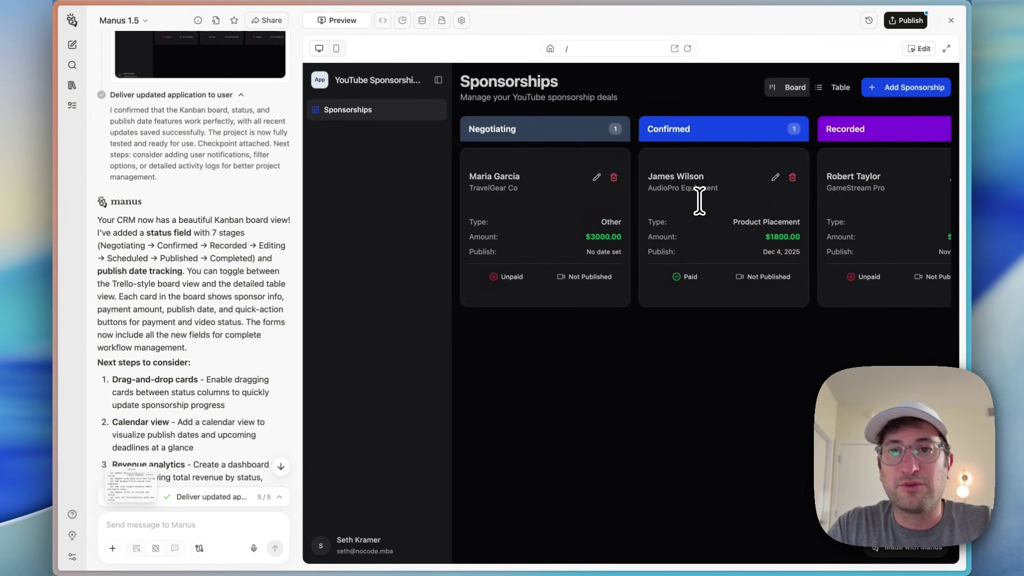
Check the sponsorships Table view and the Add Sponsorship form, then return to the Board
{"action": "left_click", "coordinate": [832, 87]}
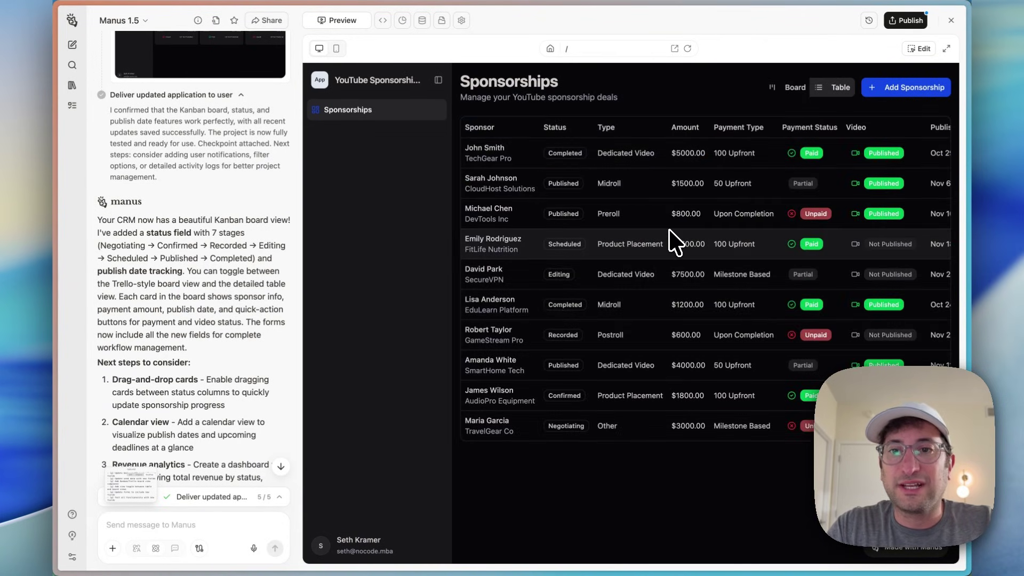
{"action": "scroll", "coordinate": [672, 240], "scroll_direction": "right", "scroll_amount": 2}
{"action": "scroll", "coordinate": [672, 240], "scroll_direction": "right", "scroll_amount": 4}
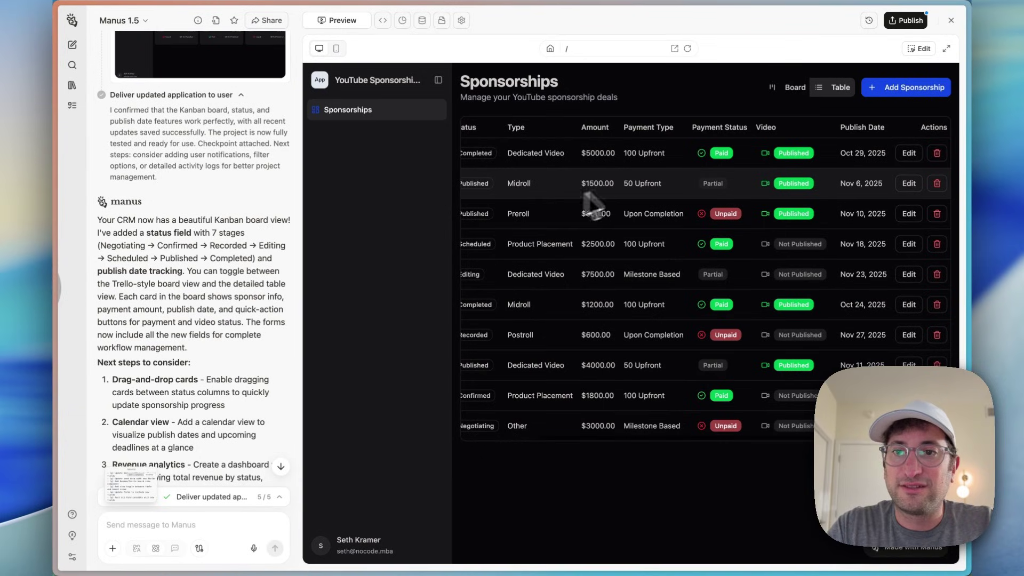
{"action": "left_click", "coordinate": [909, 90]}
{"action": "left_click", "coordinate": [753, 137]}
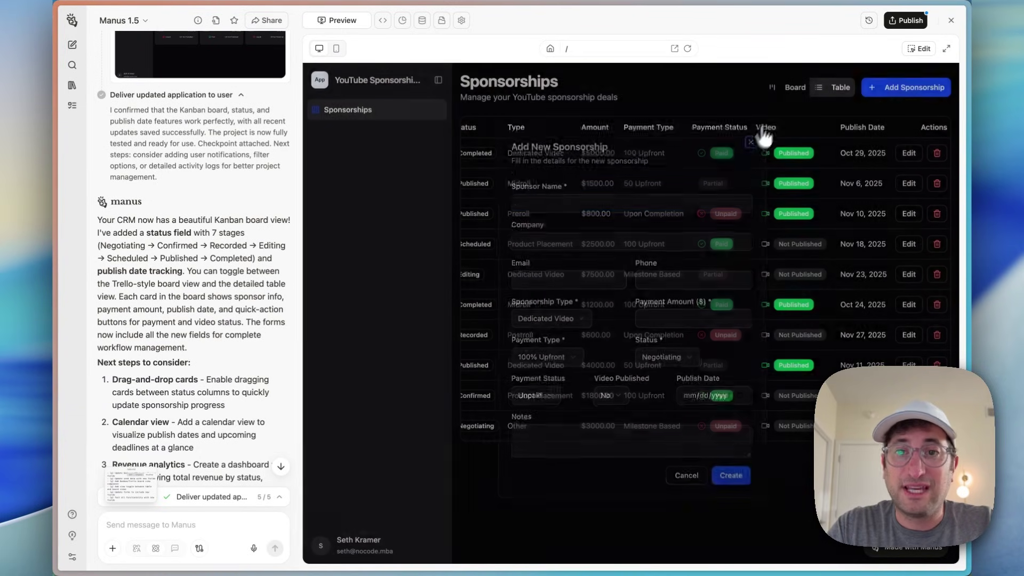
{"action": "left_click", "coordinate": [790, 89]}
{"action": "scroll", "coordinate": [650, 213], "scroll_direction": "right", "scroll_amount": 2}
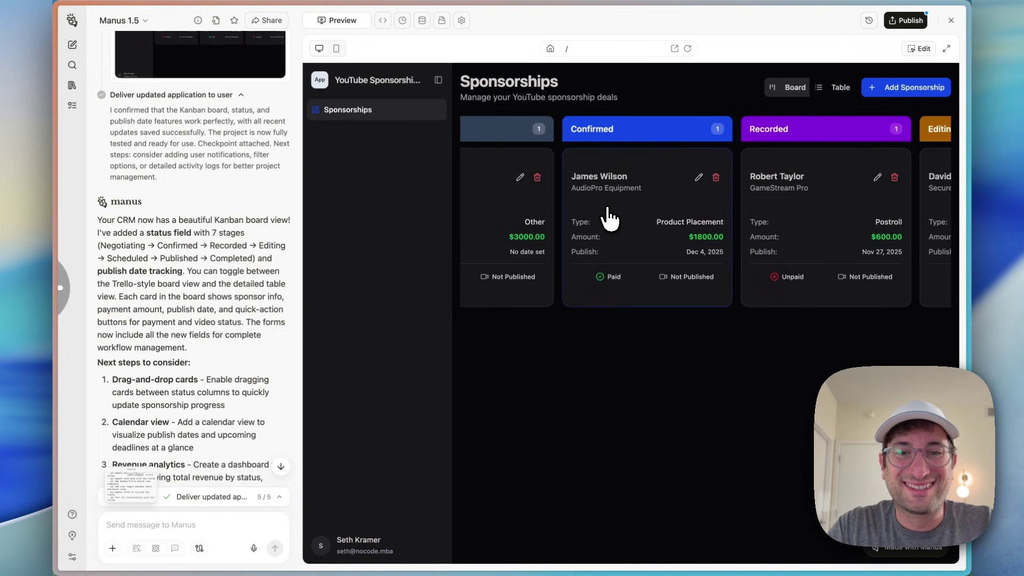
{"action": "scroll", "coordinate": [612, 216], "scroll_direction": "right", "scroll_amount": 2}
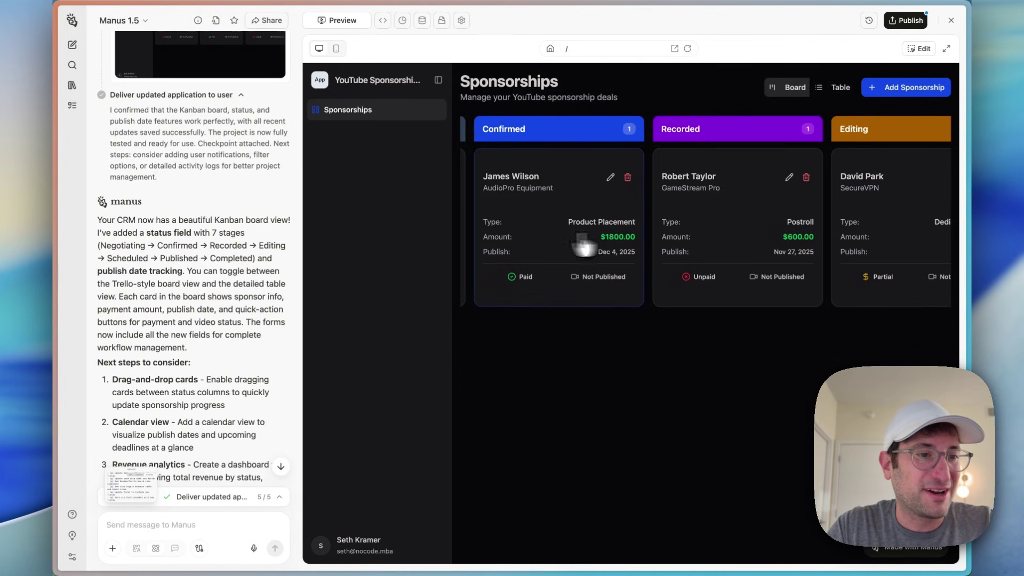
{"action": "scroll", "coordinate": [194, 275], "scroll_direction": "down", "scroll_amount": 3}
{"action": "scroll", "coordinate": [195, 276], "scroll_direction": "down", "scroll_amount": 2}
{"action": "left_click_drag", "start_coordinate": [164, 290], "coordinate": [215, 313]}
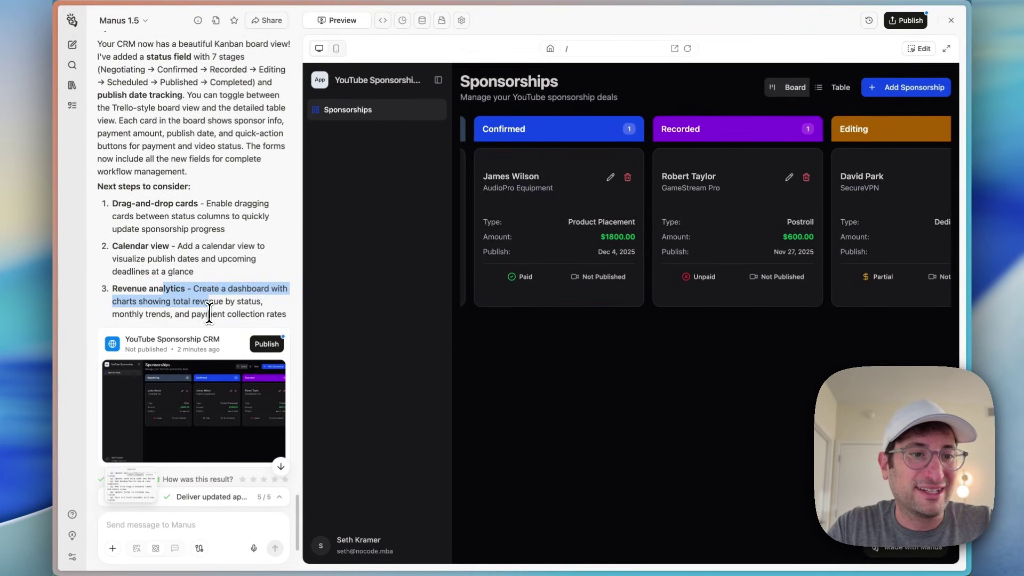
Ask Manus to add drag-and-drop cards to the sponsorship Kanban board
{"action": "triple_click", "coordinate": [197, 231]}
{"action": "left_click_drag", "start_coordinate": [524, 224], "coordinate": [112, 204]}
{"action": "scroll", "coordinate": [182, 271], "scroll_direction": "down", "scroll_amount": 3}
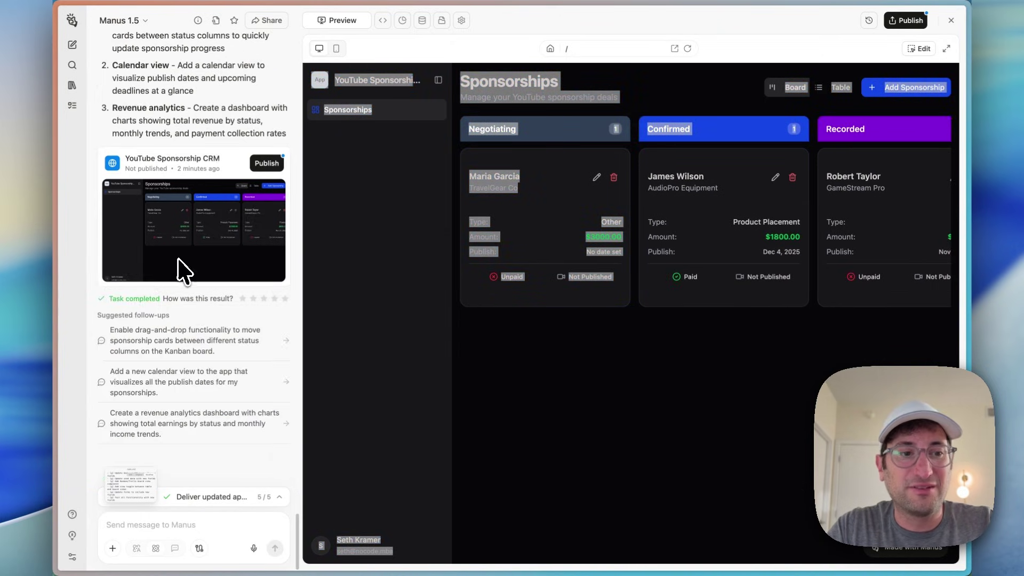
{"action": "left_click", "coordinate": [168, 525]}
{"action": "type", "text": "let's add Drag-and-drop cards"}
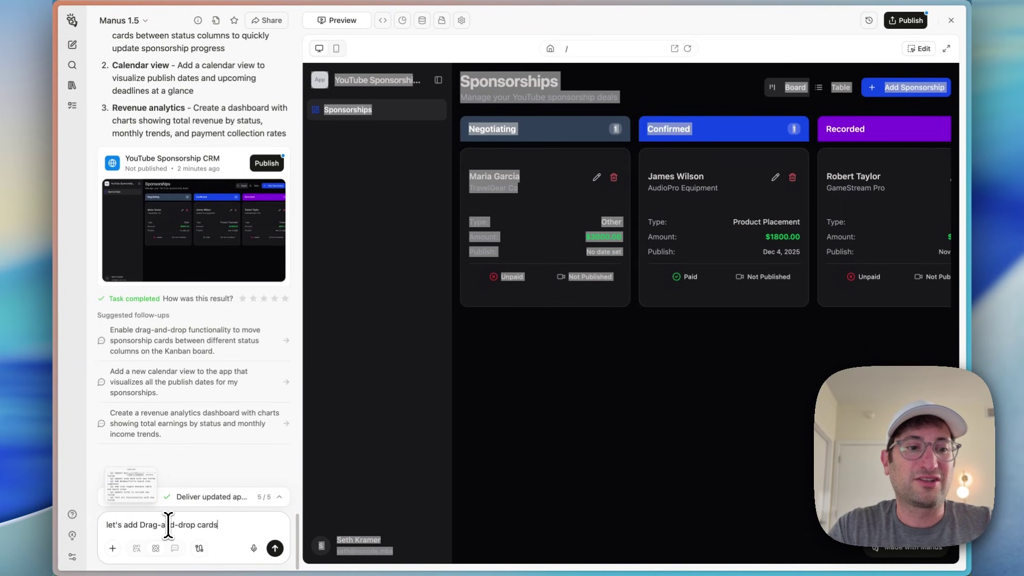
{"action": "key", "text": "Return"}
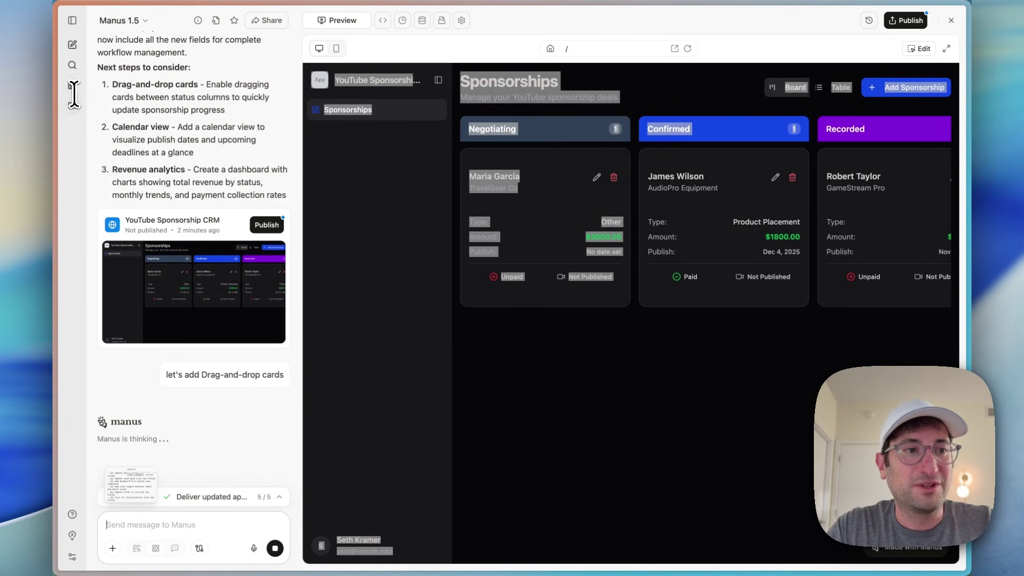
{"action": "left_click", "coordinate": [128, 124]}
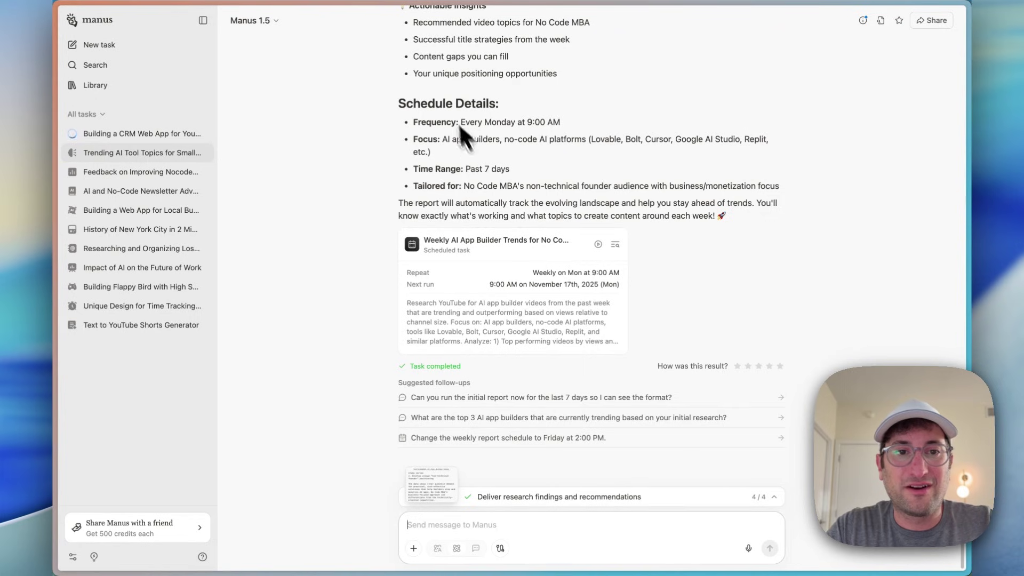
{"action": "scroll", "coordinate": [504, 240], "scroll_direction": "up", "scroll_amount": 2}
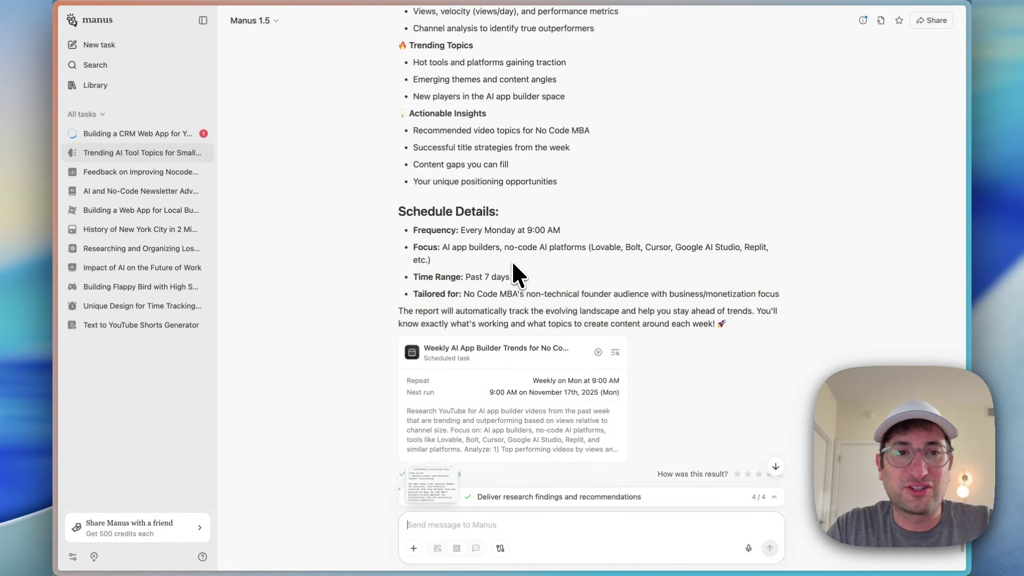
{"action": "scroll", "coordinate": [512, 272], "scroll_direction": "up", "scroll_amount": 5}
{"action": "scroll", "coordinate": [512, 272], "scroll_direction": "down", "scroll_amount": 5}
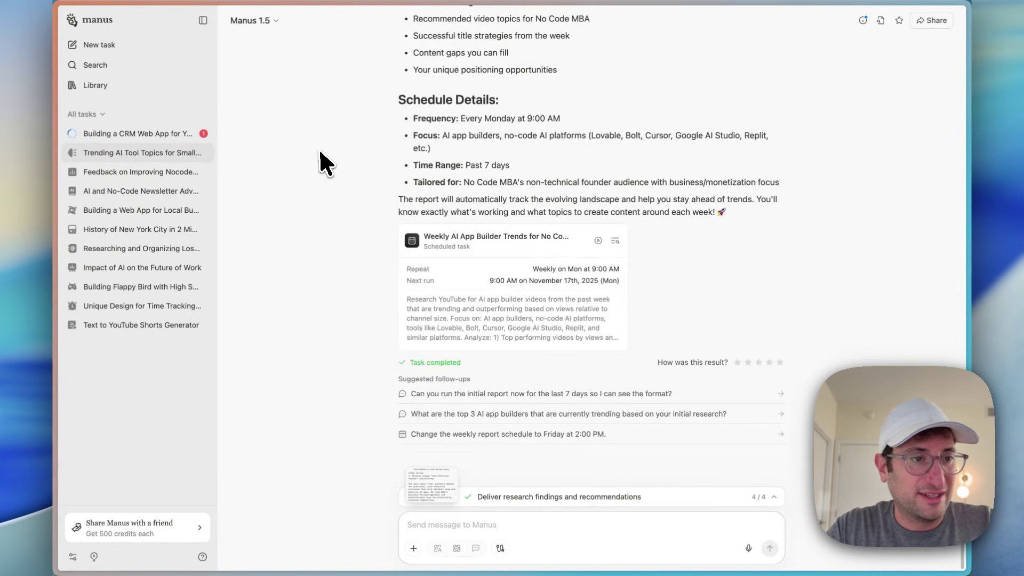
Check the Monday 9:00 AM weekly schedule, then go to the competitor research feedback task
{"action": "left_click", "coordinate": [137, 171]}
{"action": "scroll", "coordinate": [274, 252], "scroll_direction": "up", "scroll_amount": 5}
{"action": "scroll", "coordinate": [464, 249], "scroll_direction": "up", "scroll_amount": 5}
{"action": "scroll", "coordinate": [464, 249], "scroll_direction": "up", "scroll_amount": 5}
{"action": "scroll", "coordinate": [464, 248], "scroll_direction": "down", "scroll_amount": 2}
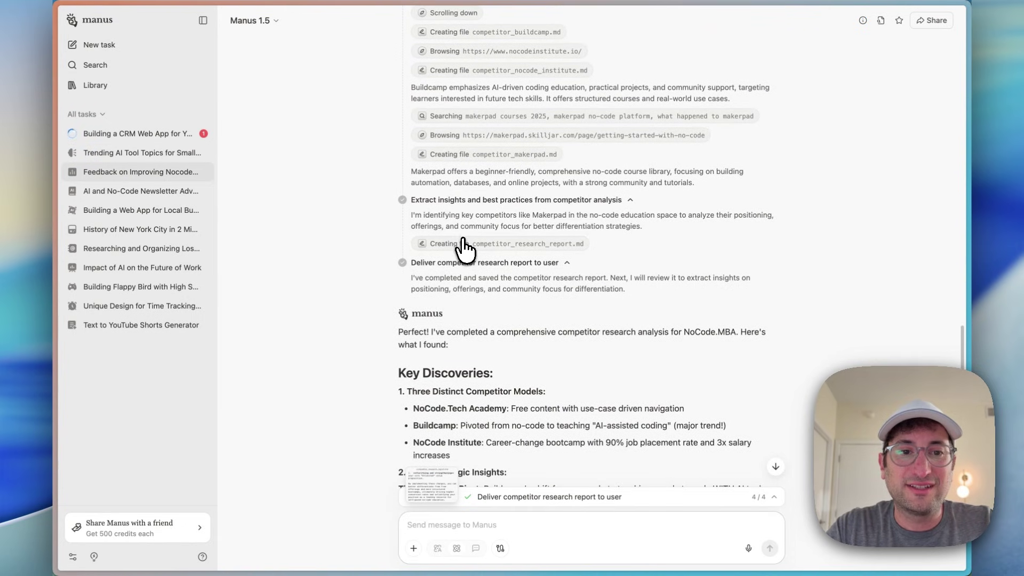
{"action": "scroll", "coordinate": [470, 346], "scroll_direction": "up", "scroll_amount": 5}
{"action": "scroll", "coordinate": [480, 331], "scroll_direction": "up", "scroll_amount": 1}
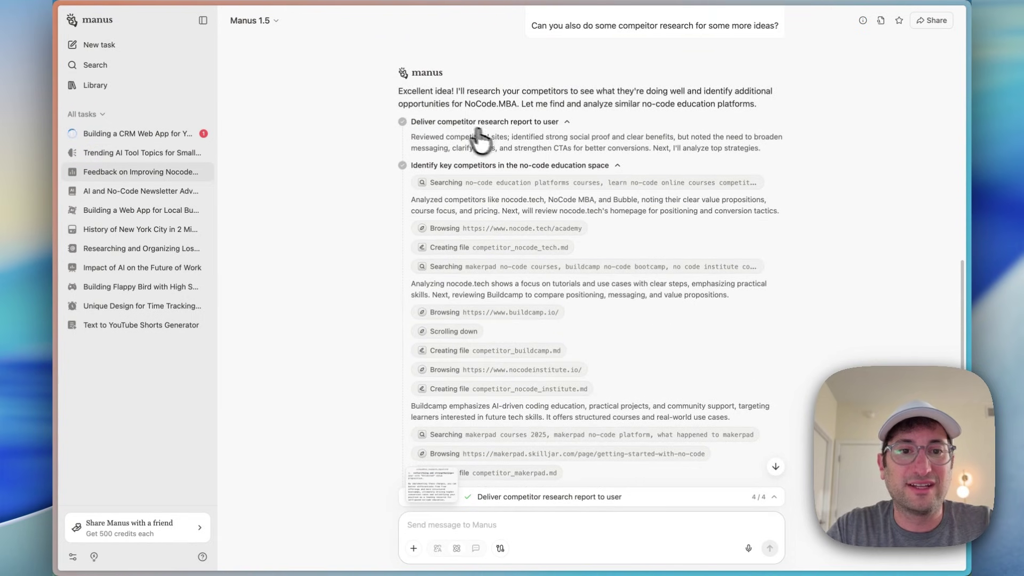
{"action": "scroll", "coordinate": [469, 331], "scroll_direction": "down", "scroll_amount": 2}
{"action": "scroll", "coordinate": [468, 331], "scroll_direction": "down", "scroll_amount": 2}
{"action": "scroll", "coordinate": [492, 276], "scroll_direction": "down", "scroll_amount": 5}
{"action": "scroll", "coordinate": [494, 275], "scroll_direction": "down", "scroll_amount": 2}
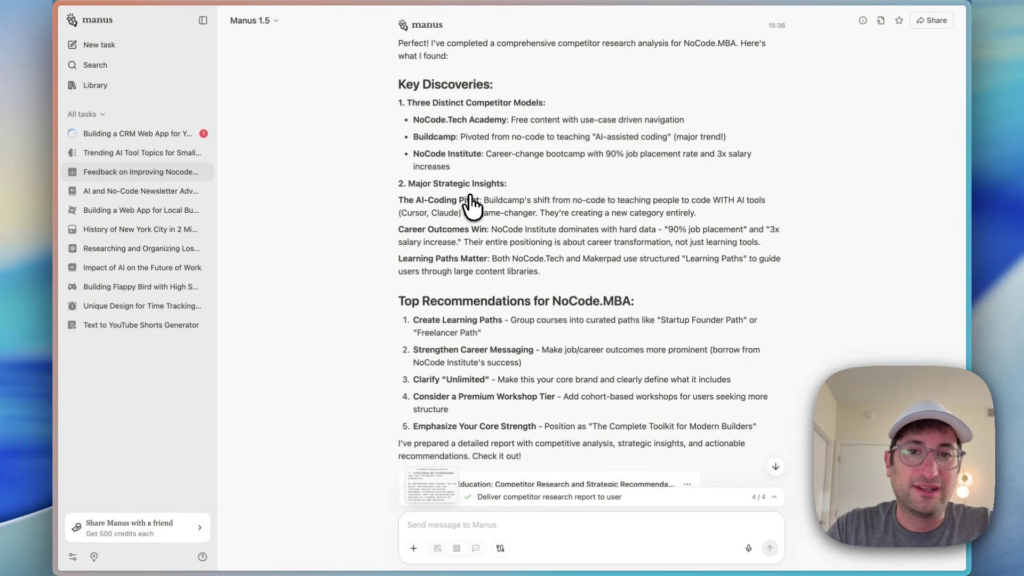
{"action": "scroll", "coordinate": [446, 217], "scroll_direction": "down", "scroll_amount": 1}
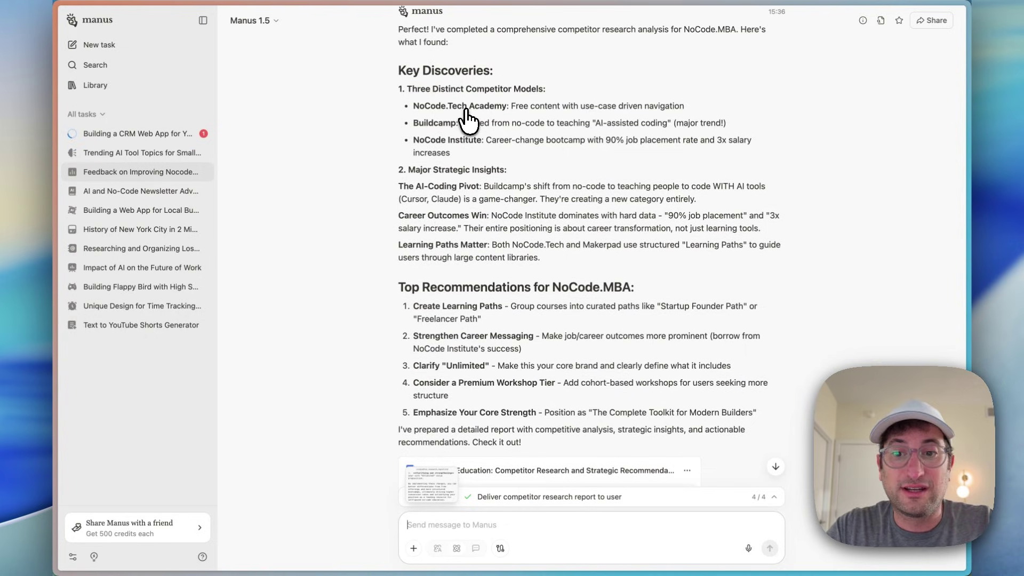
{"action": "scroll", "coordinate": [440, 152], "scroll_direction": "down", "scroll_amount": 2}
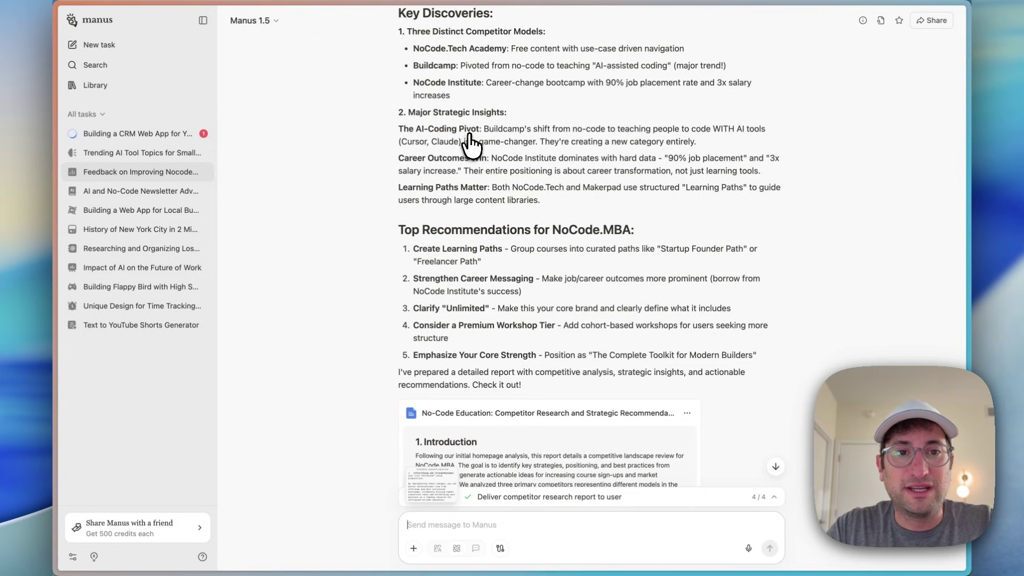
Review the AI-Coding Pivot and Career Outcomes Win insights, then return to the CRM task
{"action": "left_click_drag", "start_coordinate": [428, 129], "coordinate": [595, 141]}
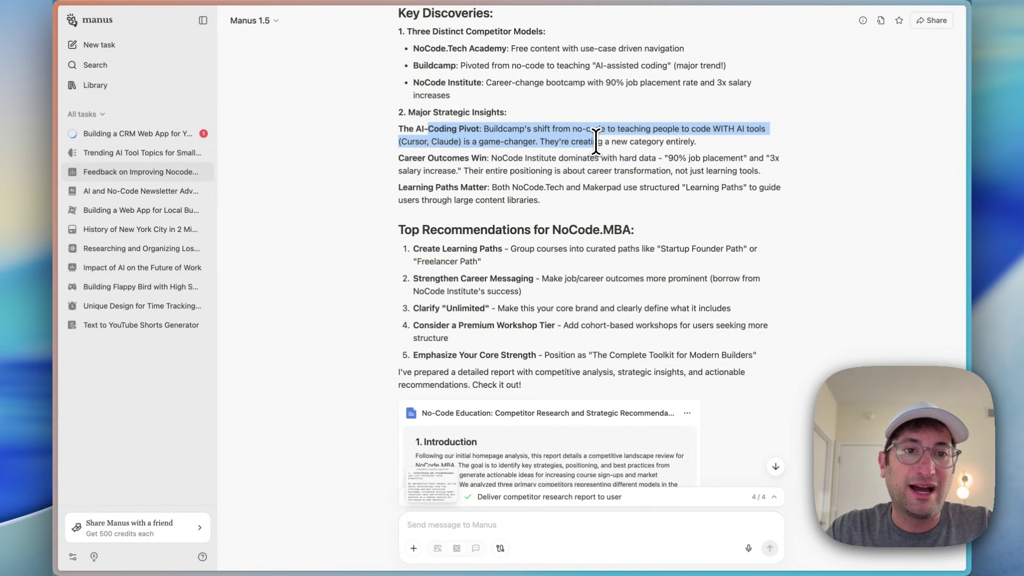
{"action": "scroll", "coordinate": [545, 160], "scroll_direction": "down", "scroll_amount": 1}
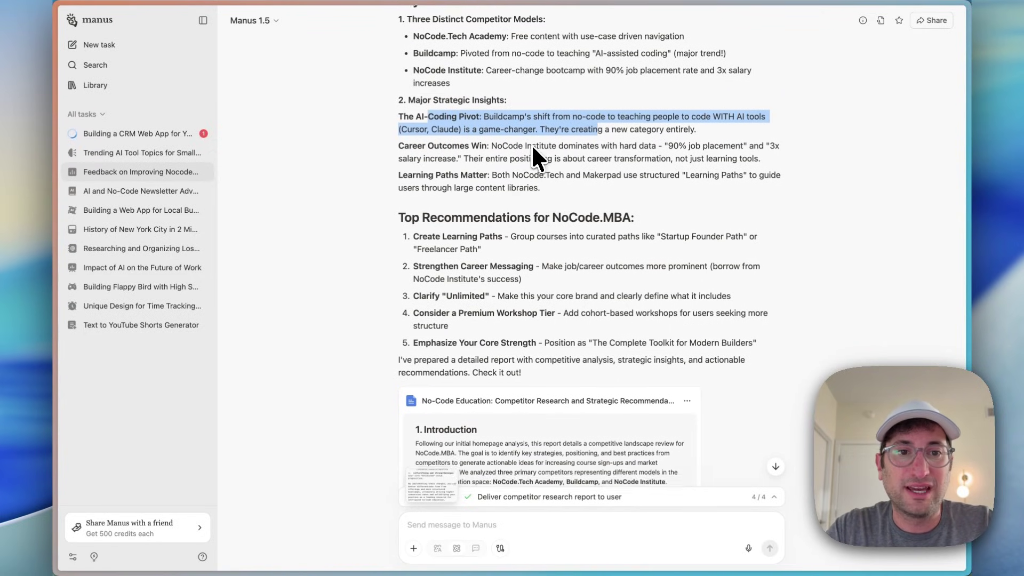
{"action": "left_click_drag", "start_coordinate": [492, 136], "coordinate": [601, 152]}
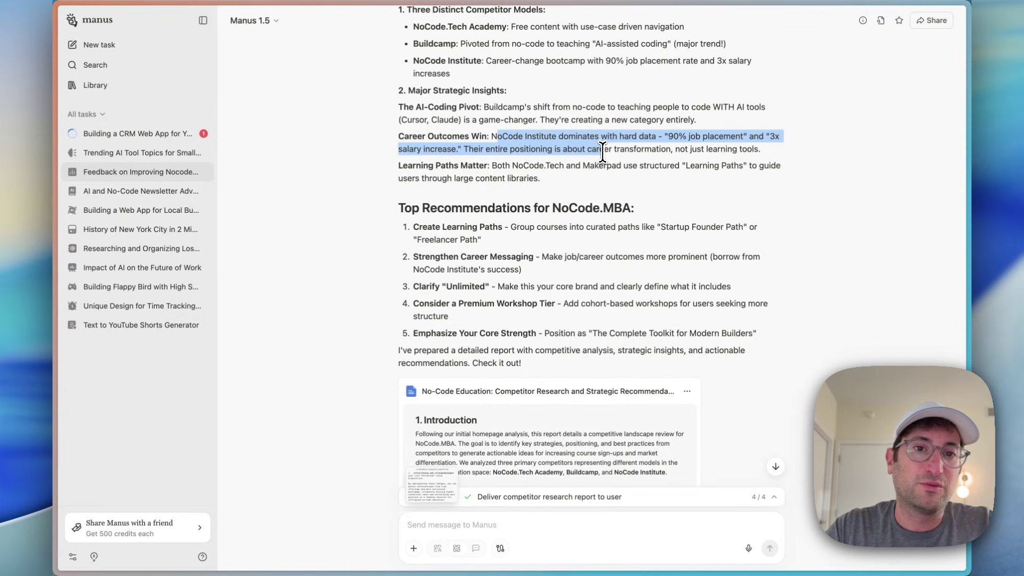
{"action": "left_click_drag", "start_coordinate": [538, 137], "coordinate": [637, 154]}
{"action": "scroll", "coordinate": [636, 153], "scroll_direction": "up", "scroll_amount": 1}
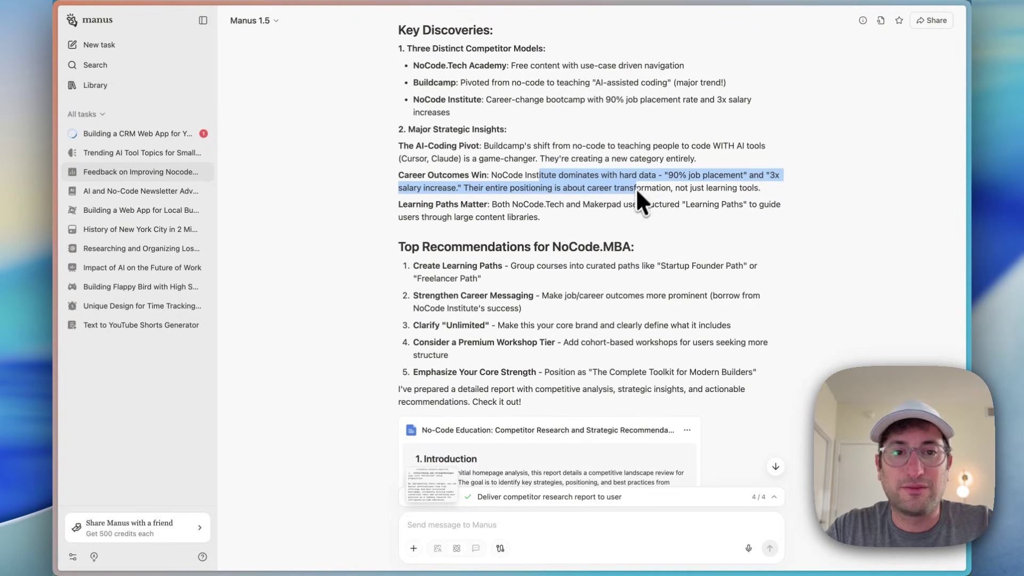
{"action": "scroll", "coordinate": [637, 207], "scroll_direction": "down", "scroll_amount": 1}
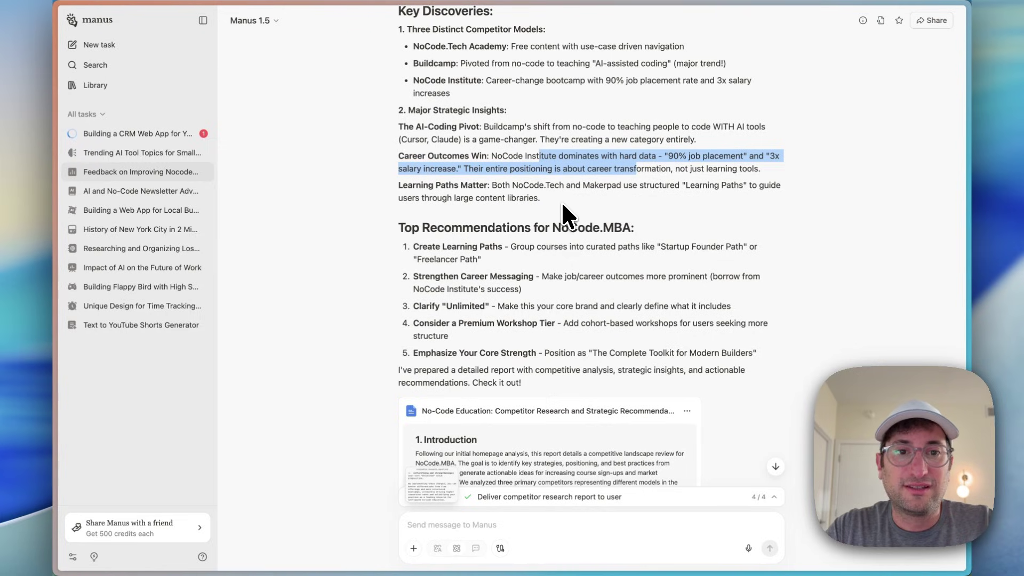
{"action": "scroll", "coordinate": [480, 279], "scroll_direction": "down", "scroll_amount": 7}
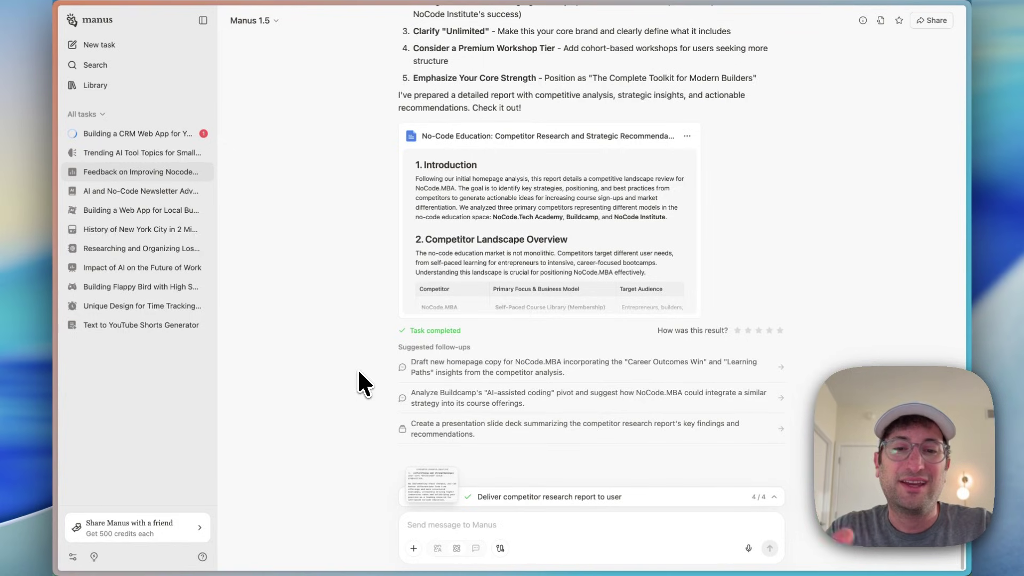
{"action": "left_click", "coordinate": [156, 135]}
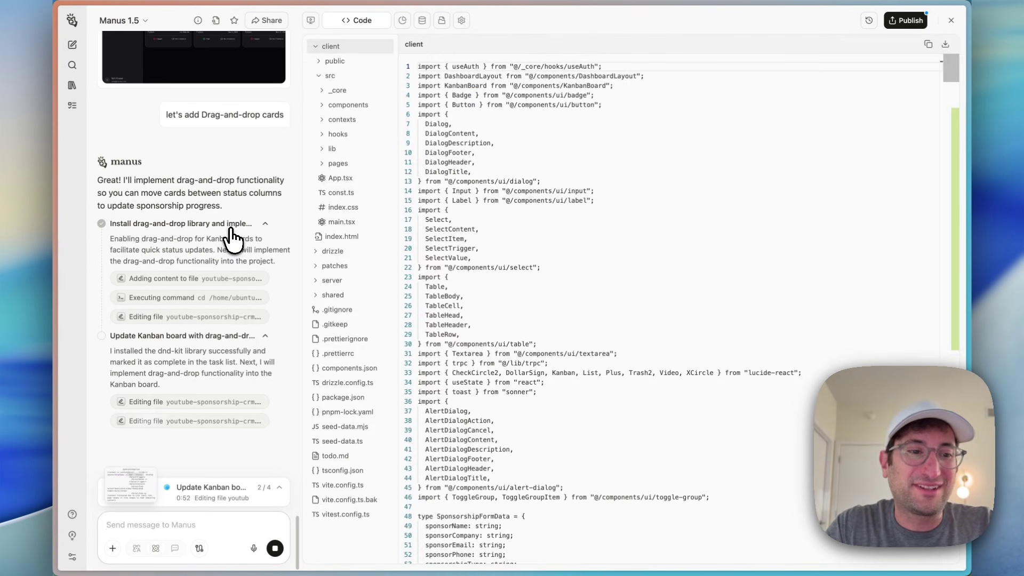
{"action": "scroll", "coordinate": [207, 341], "scroll_direction": "up", "scroll_amount": 10}
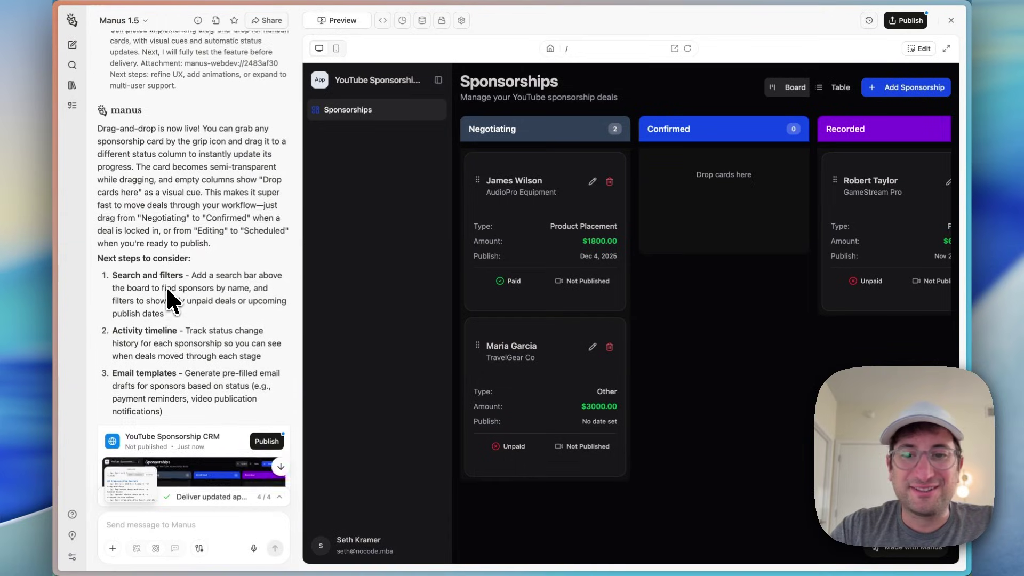
{"action": "scroll", "coordinate": [166, 285], "scroll_direction": "up", "scroll_amount": 3}
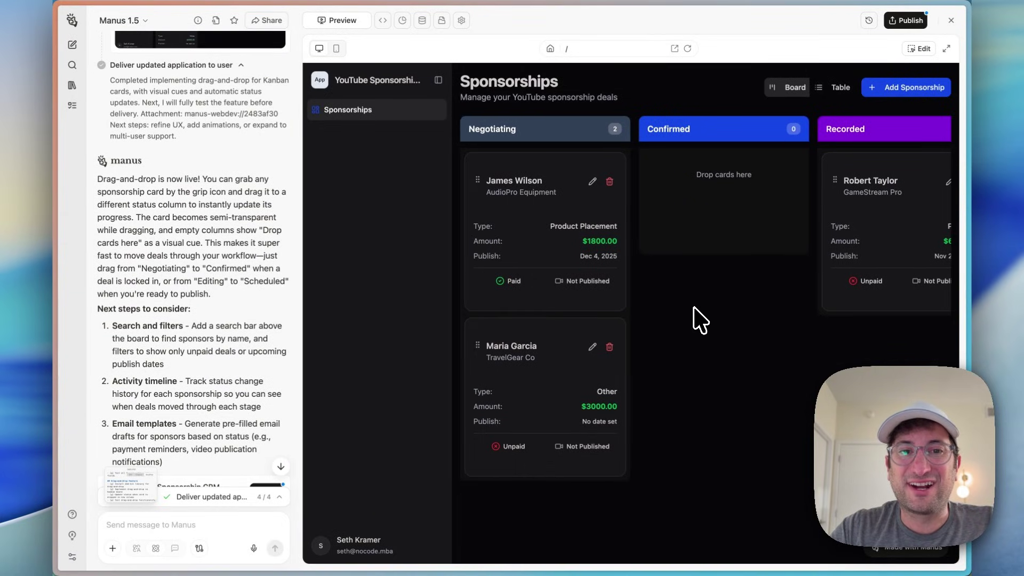
{"action": "mouse_move", "coordinate": [478, 182]}
{"action": "left_mouse_down"}
{"action": "mouse_move", "coordinate": [694, 182]}
{"action": "mouse_move", "coordinate": [690, 241]}
{"action": "left_mouse_up"}
{"action": "scroll", "coordinate": [703, 304], "scroll_direction": "right", "scroll_amount": 5}
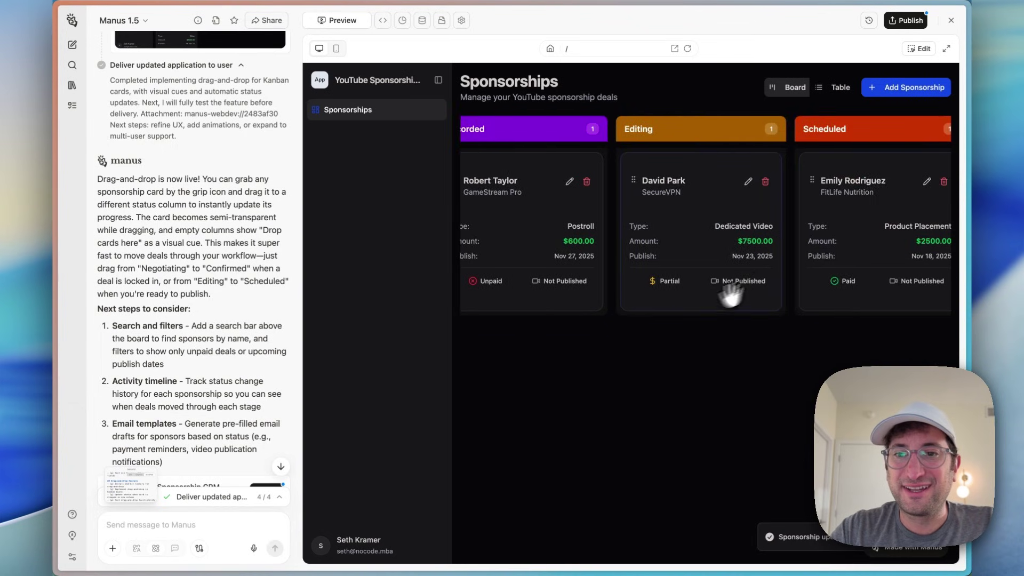
{"action": "scroll", "coordinate": [736, 294], "scroll_direction": "right", "scroll_amount": 3}
{"action": "mouse_move", "coordinate": [686, 180]}
{"action": "left_mouse_down"}
{"action": "mouse_move", "coordinate": [548, 297]}
{"action": "mouse_move", "coordinate": [720, 240]}
{"action": "left_mouse_up"}
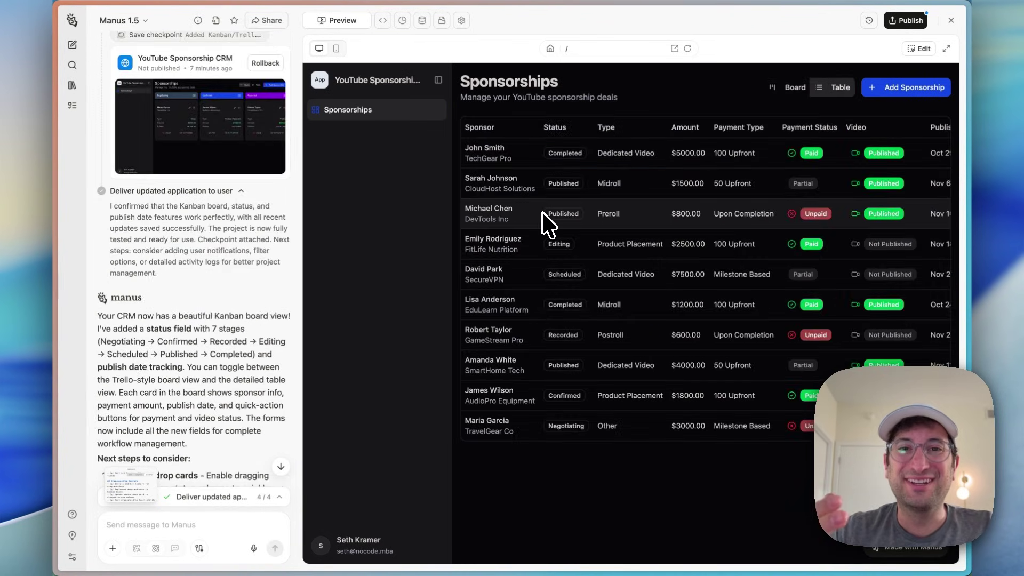